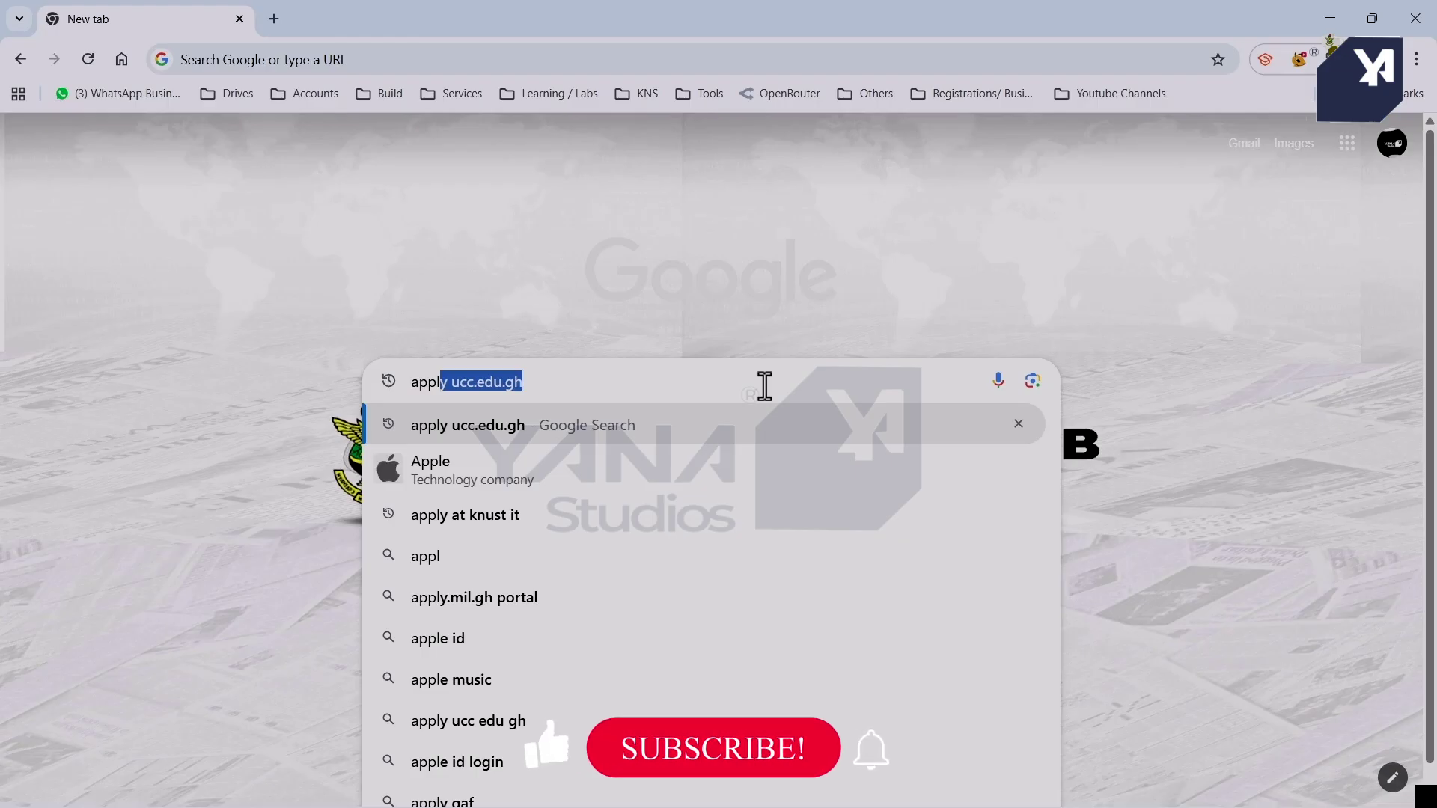
Search Google for 'apply at knust admission' and open the KNUST Admission Portal result.
text(y at knust)
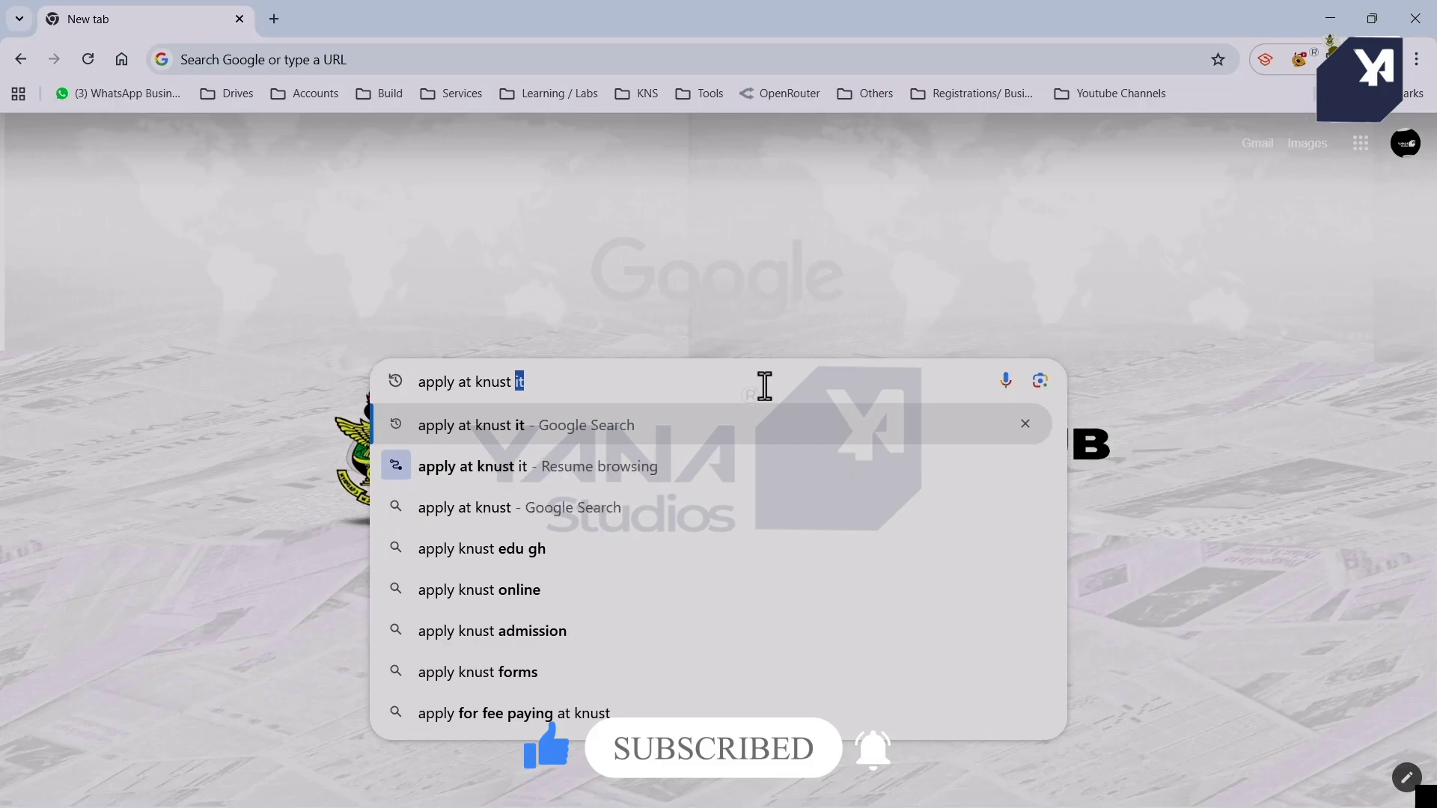
text( admission)
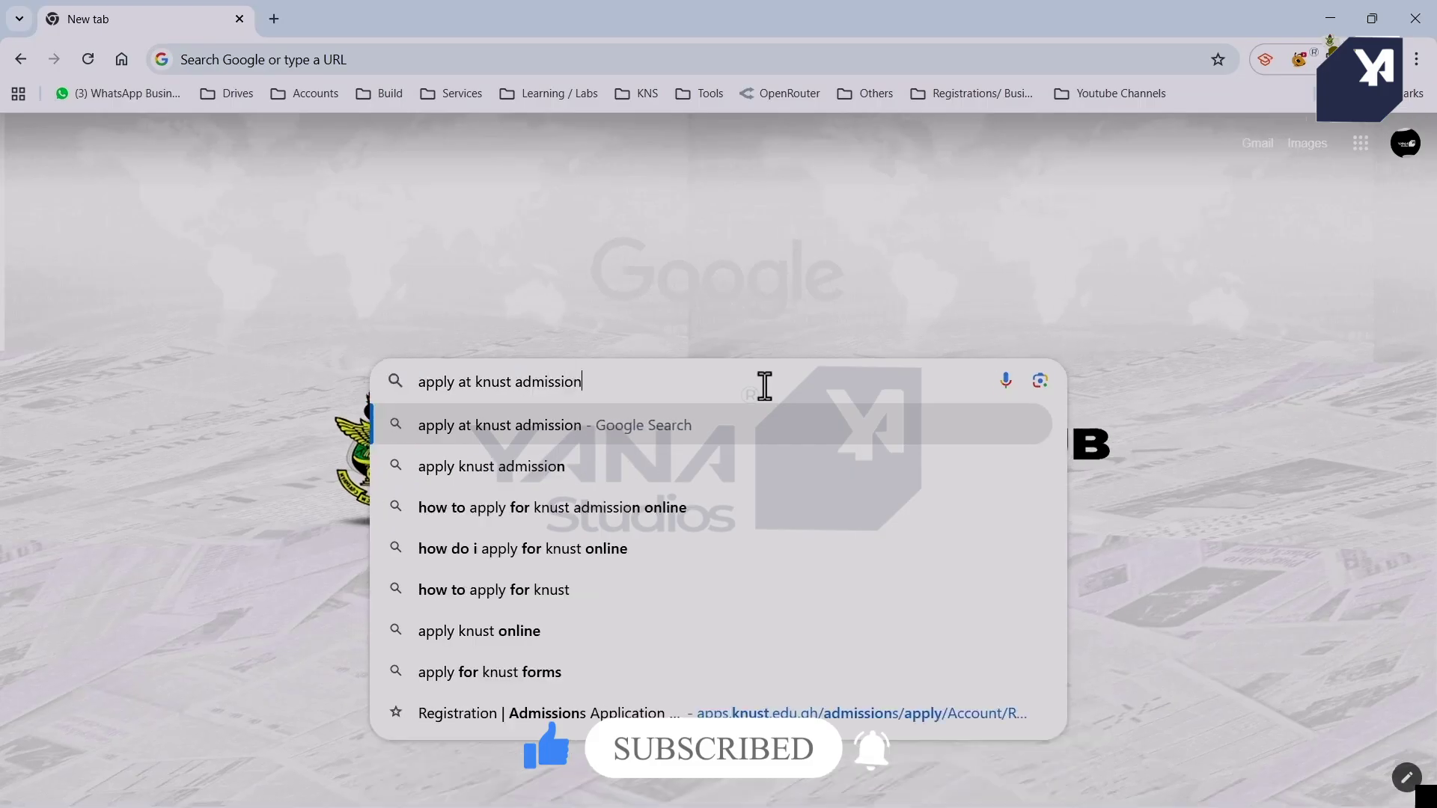
key(Return)
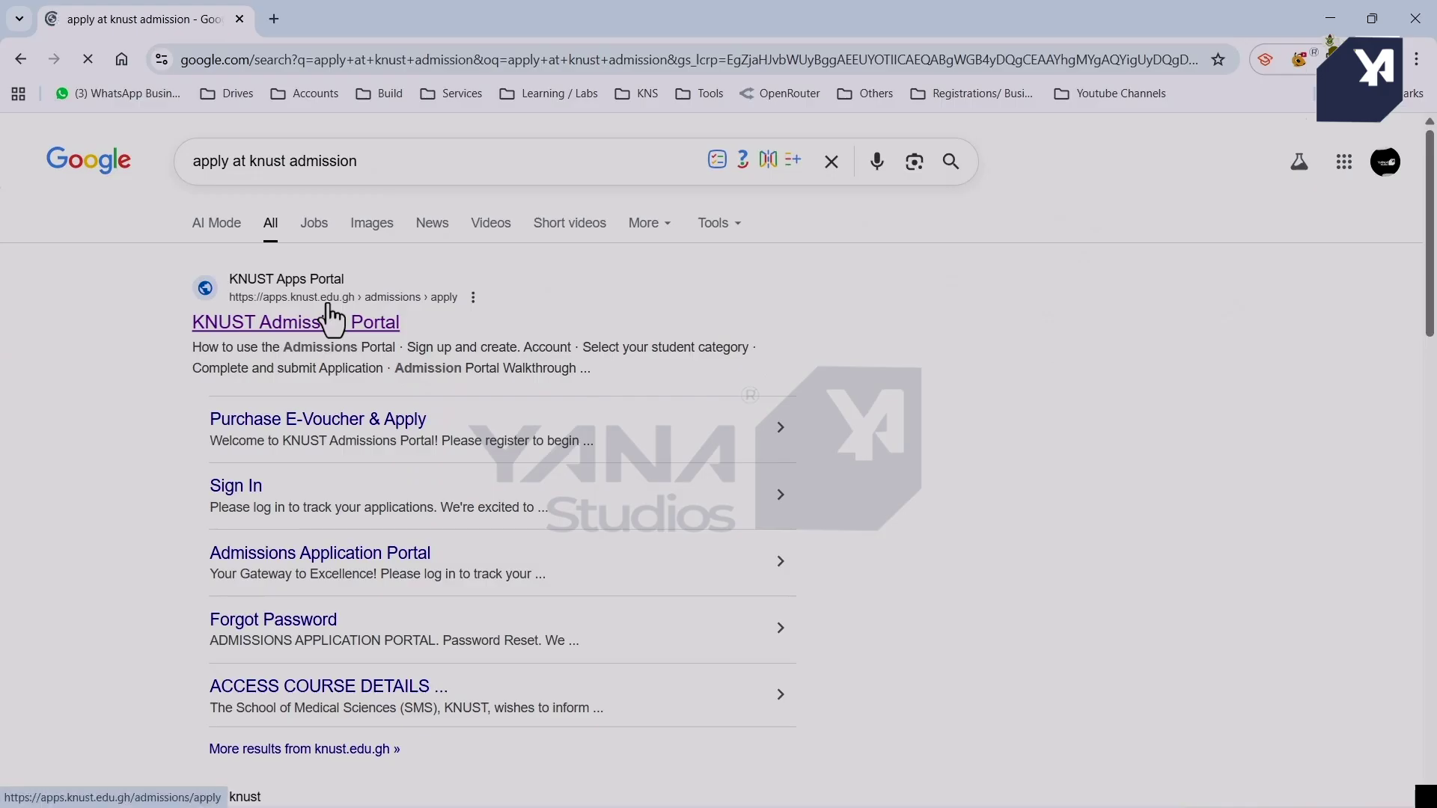
scroll(333, 322, up, 3)
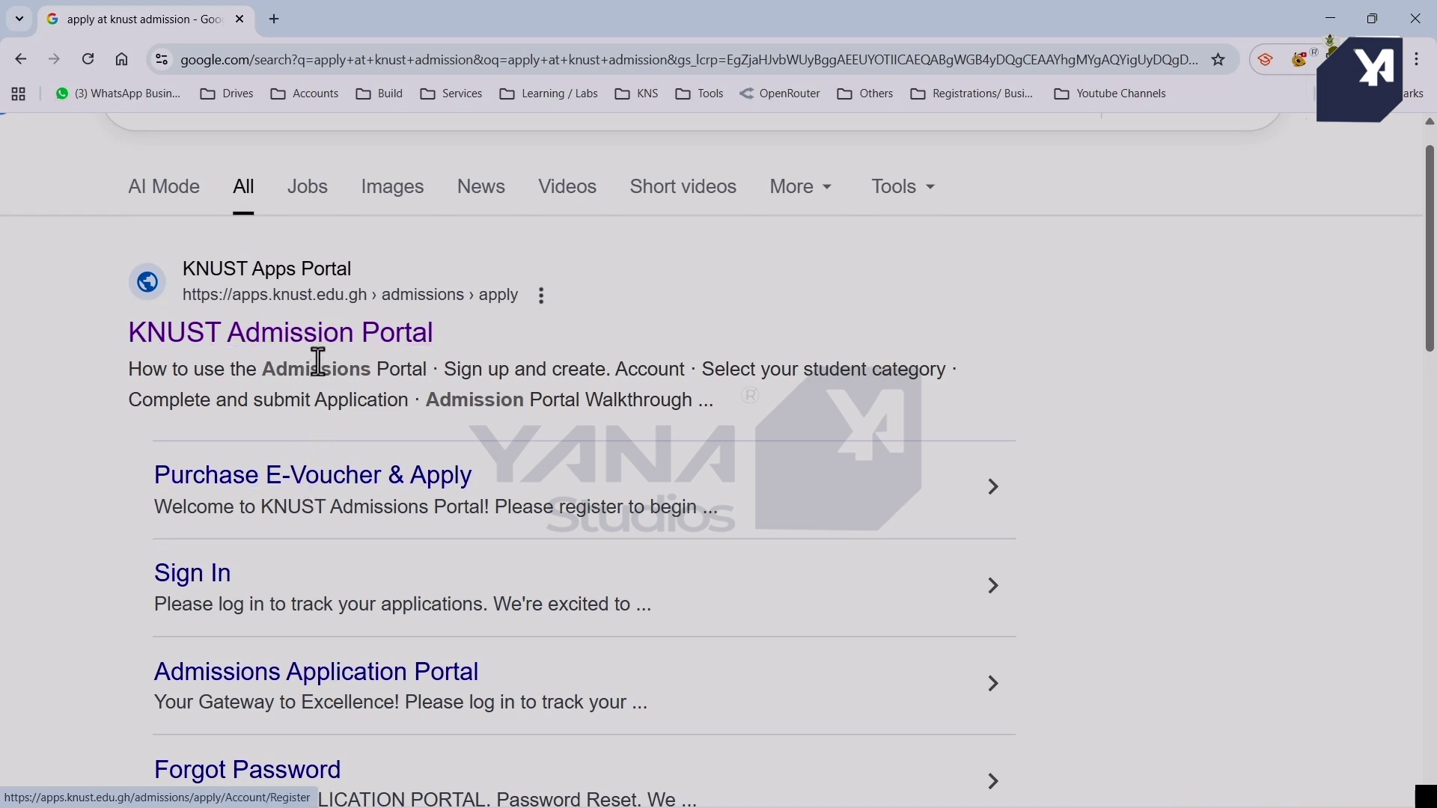
click(322, 347)
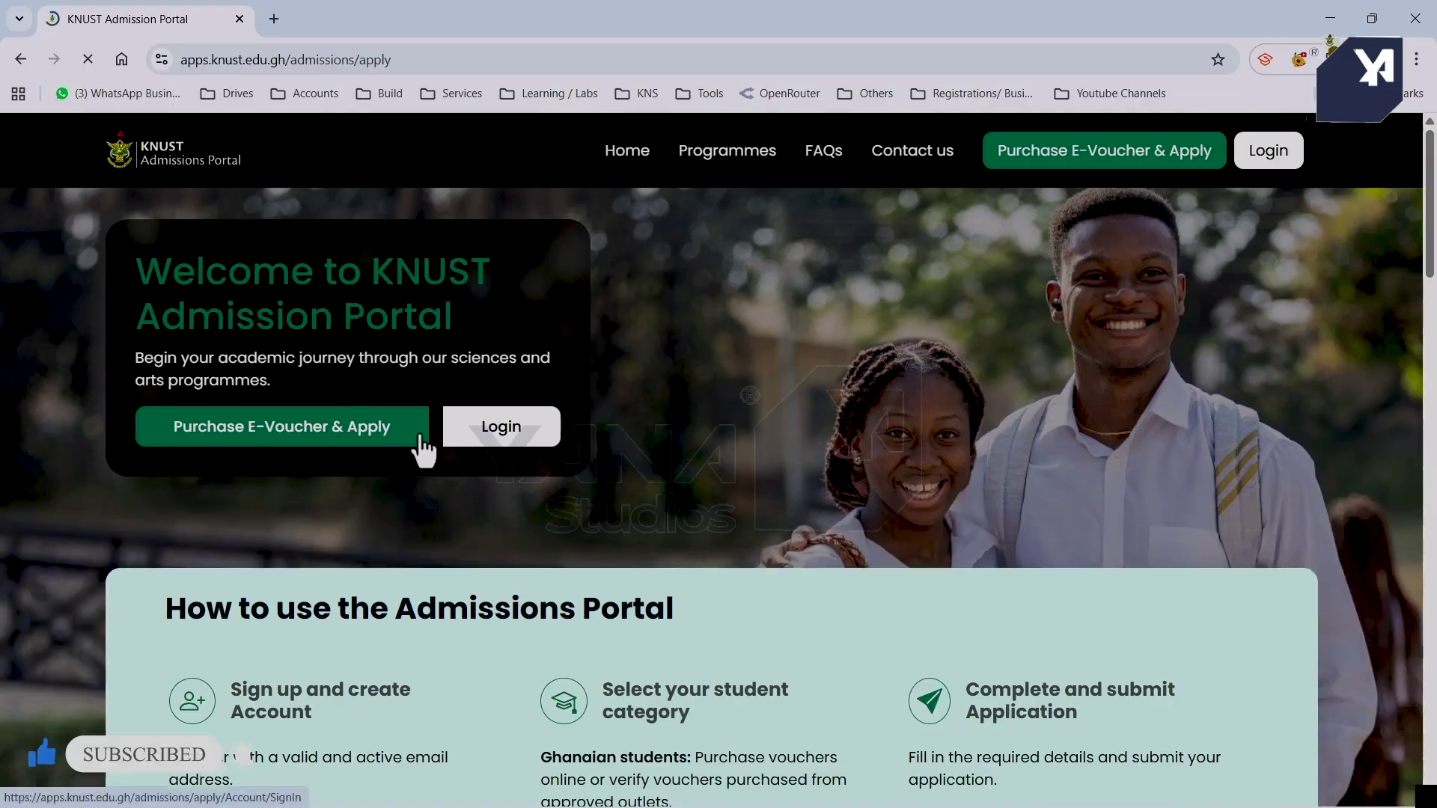
Start the e-voucher purchase, accept the suggested strong password and submit the registration form.
click(295, 431)
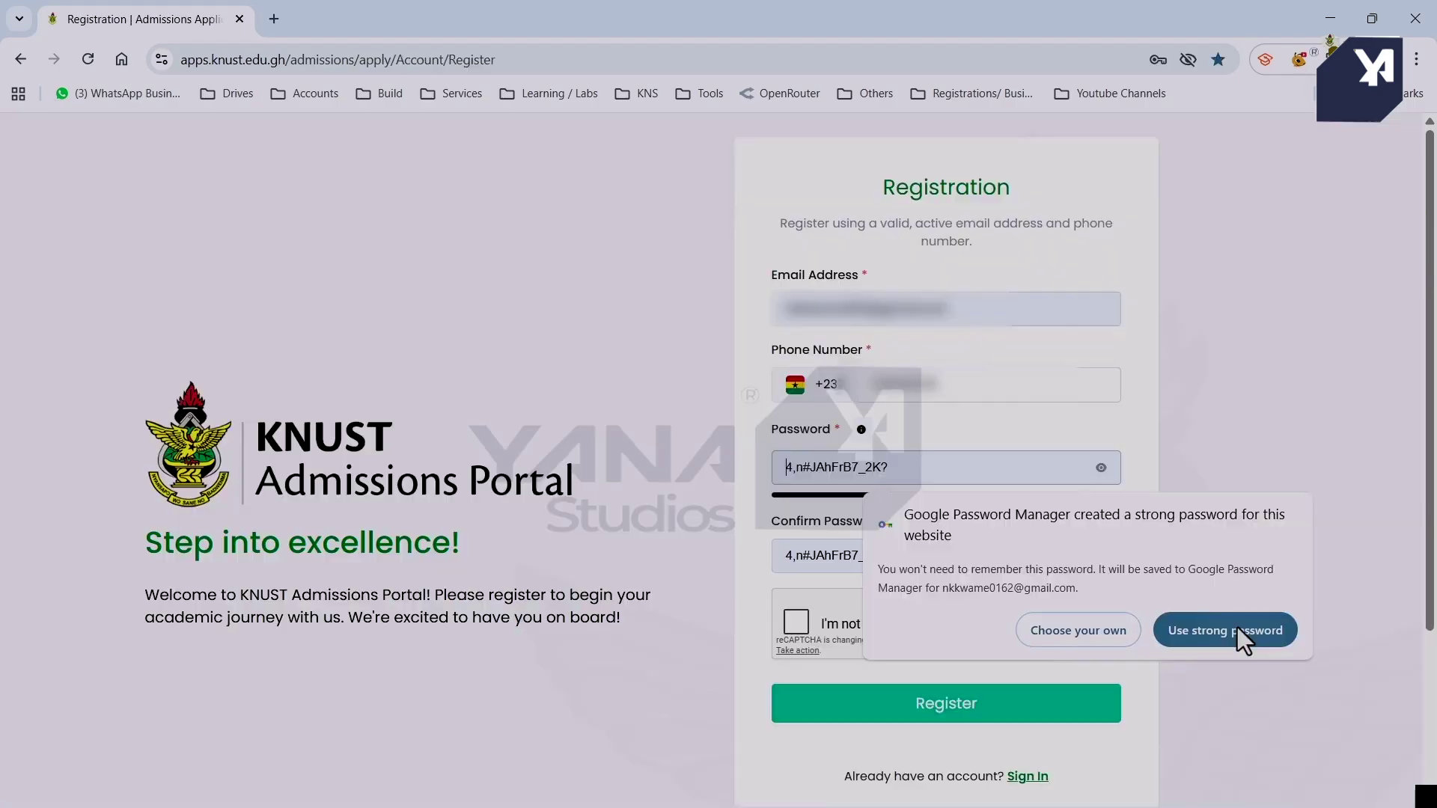
click(1238, 628)
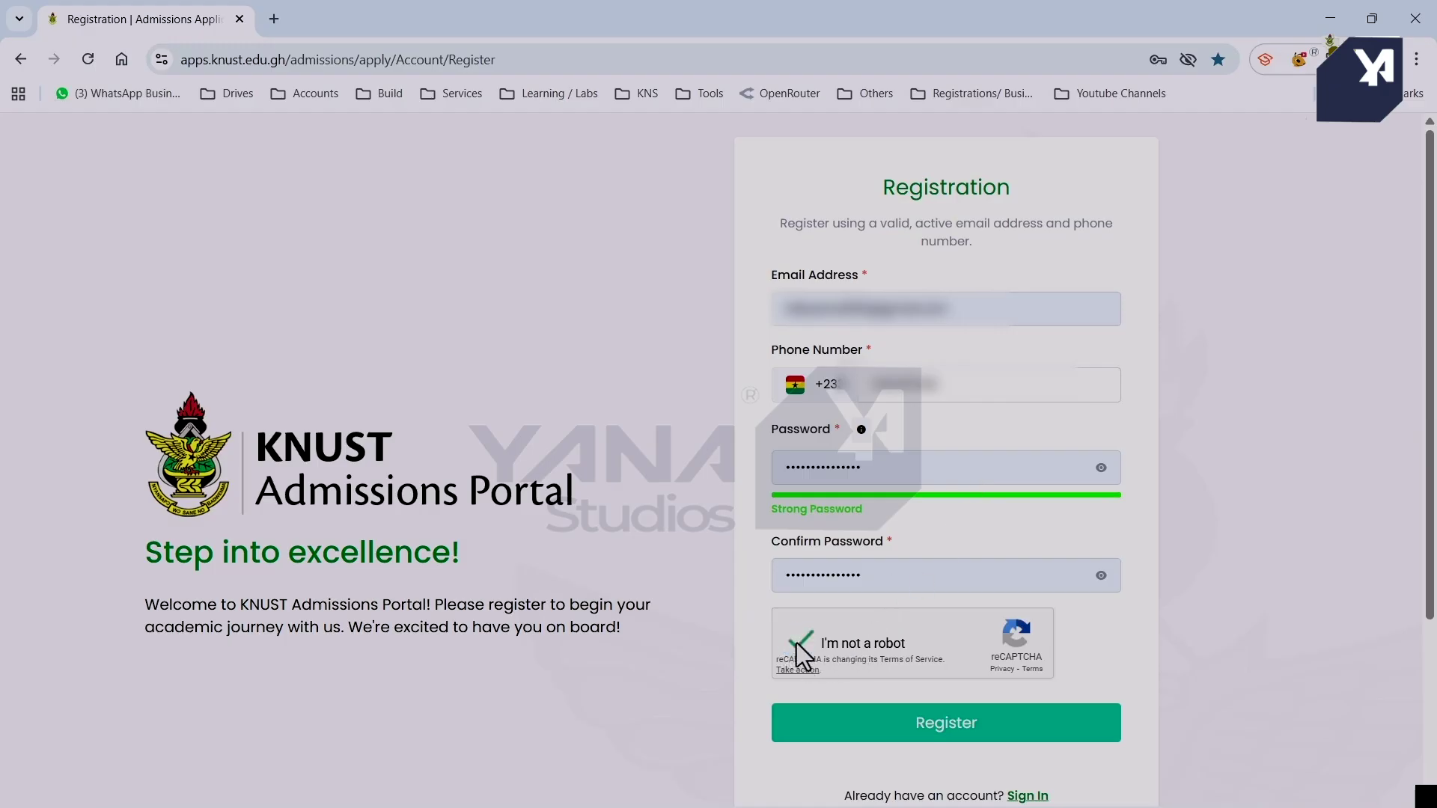
scroll(796, 644, down, 1)
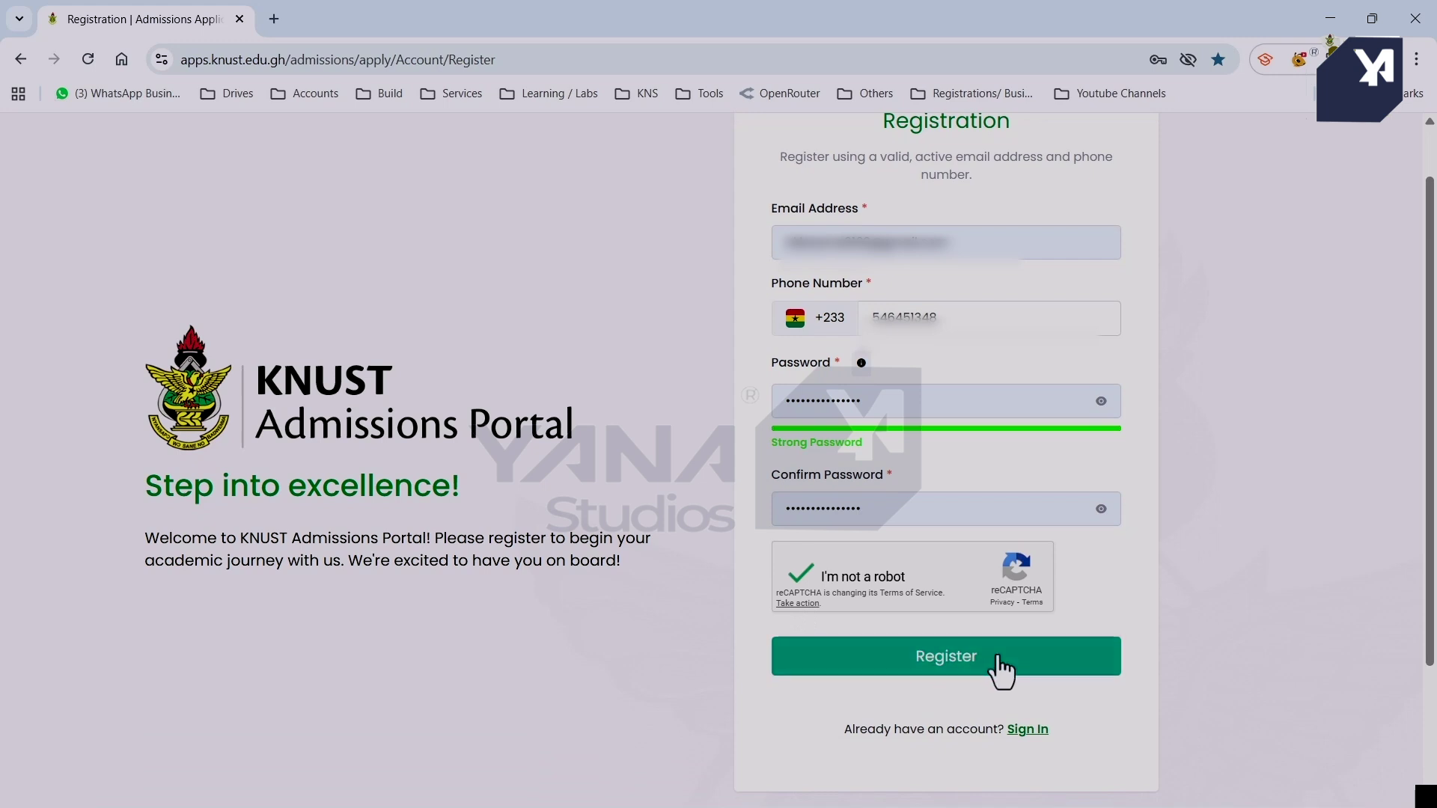
click(1001, 669)
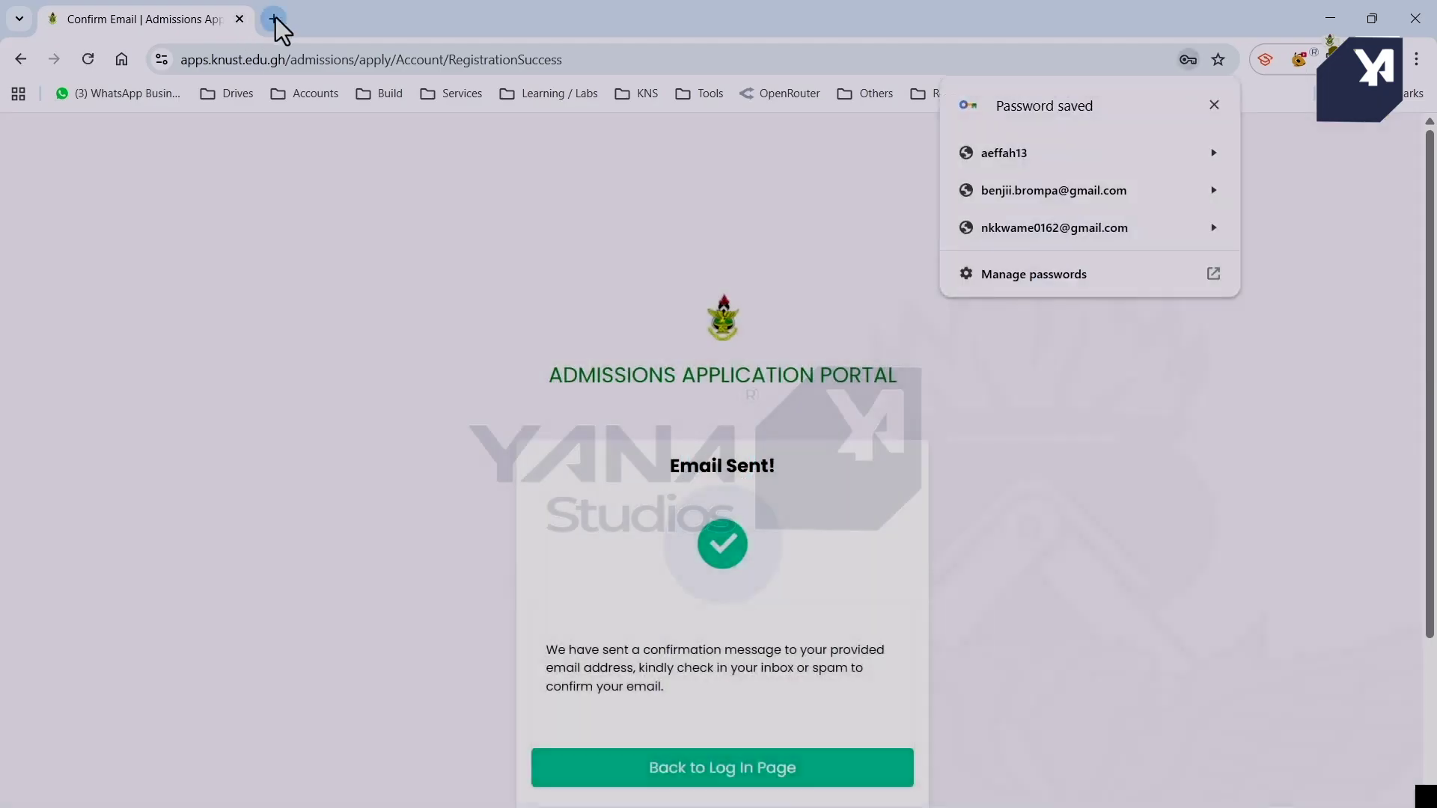
In a new tab, open the KNUST Admissions email in Gmail and verify the email address.
click(274, 18)
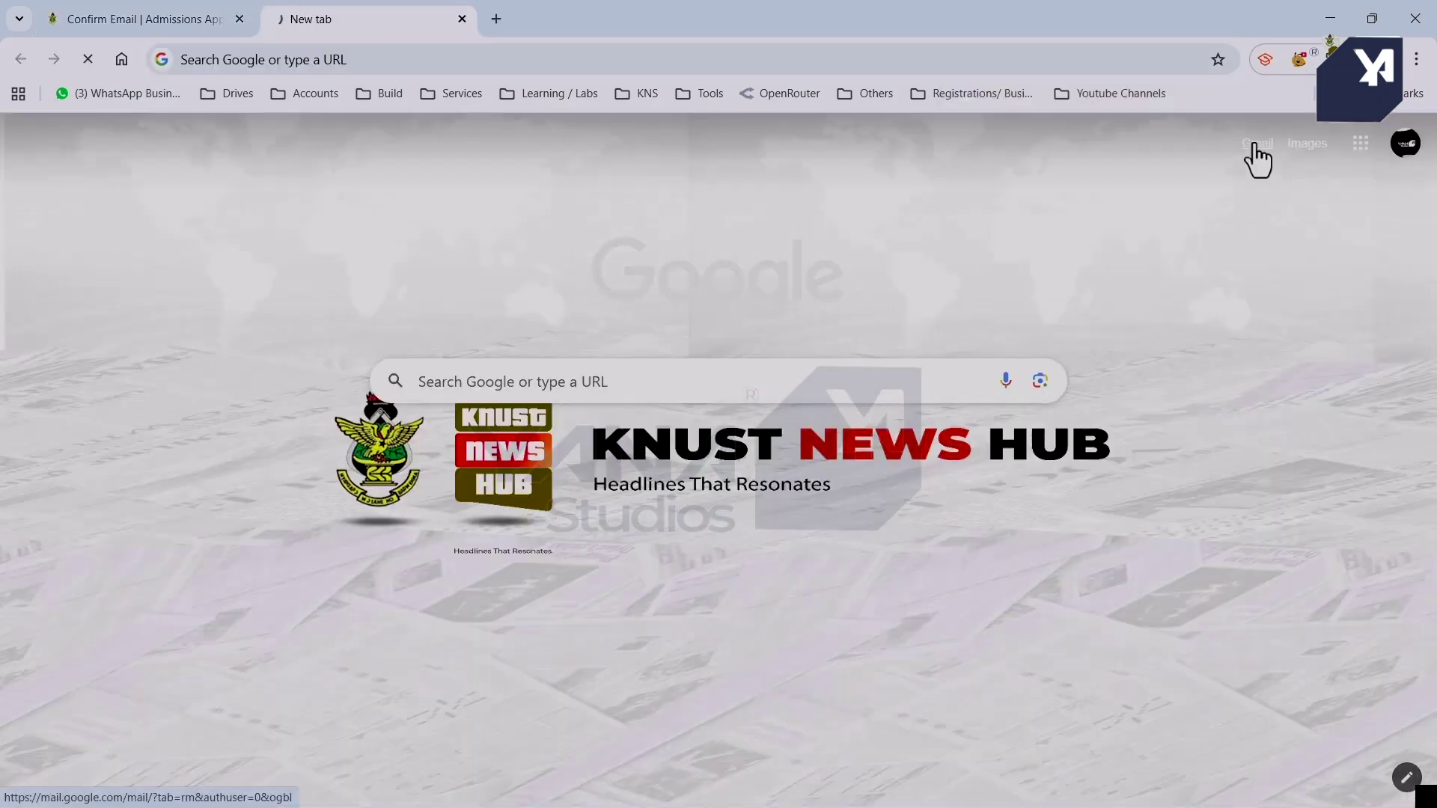
click(1258, 159)
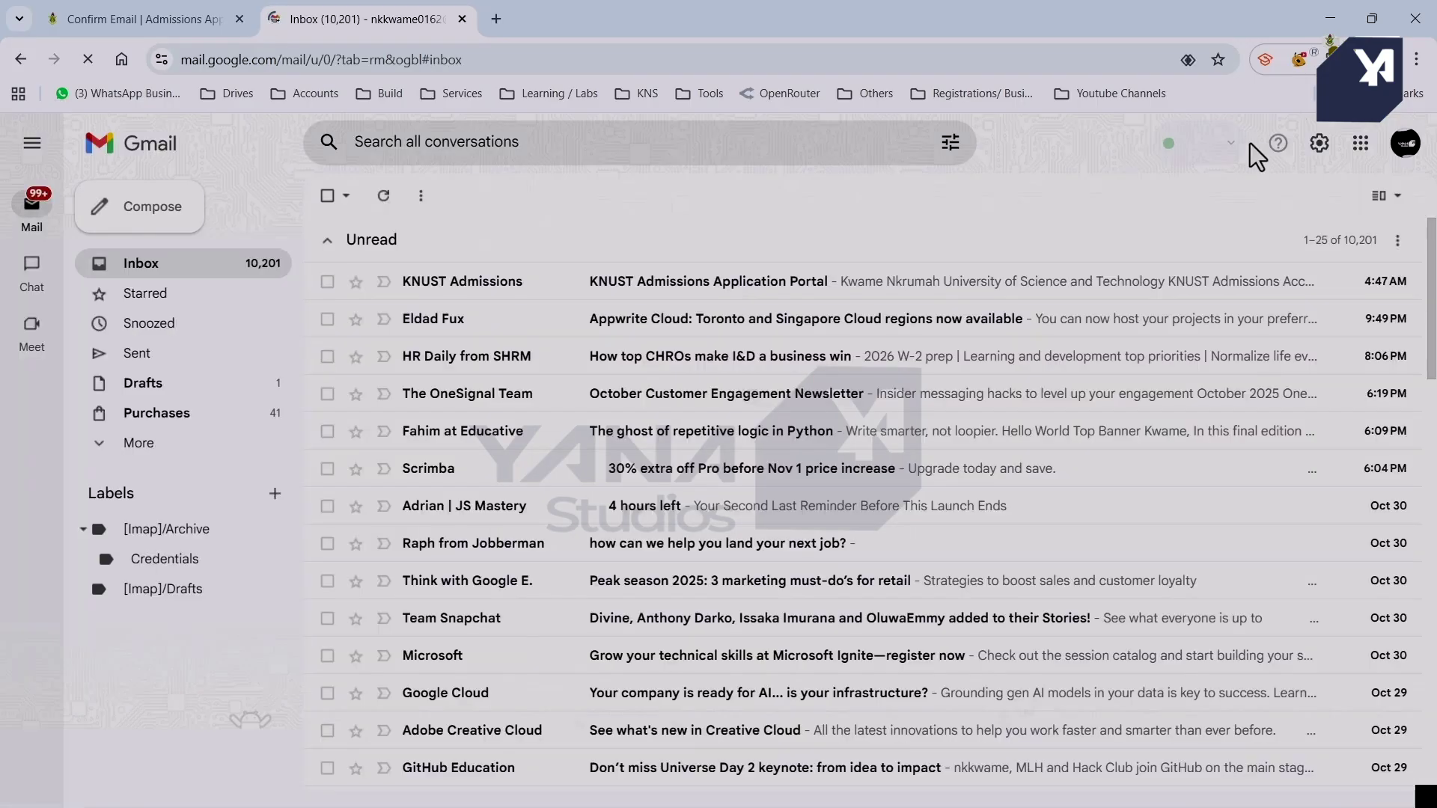
click(754, 299)
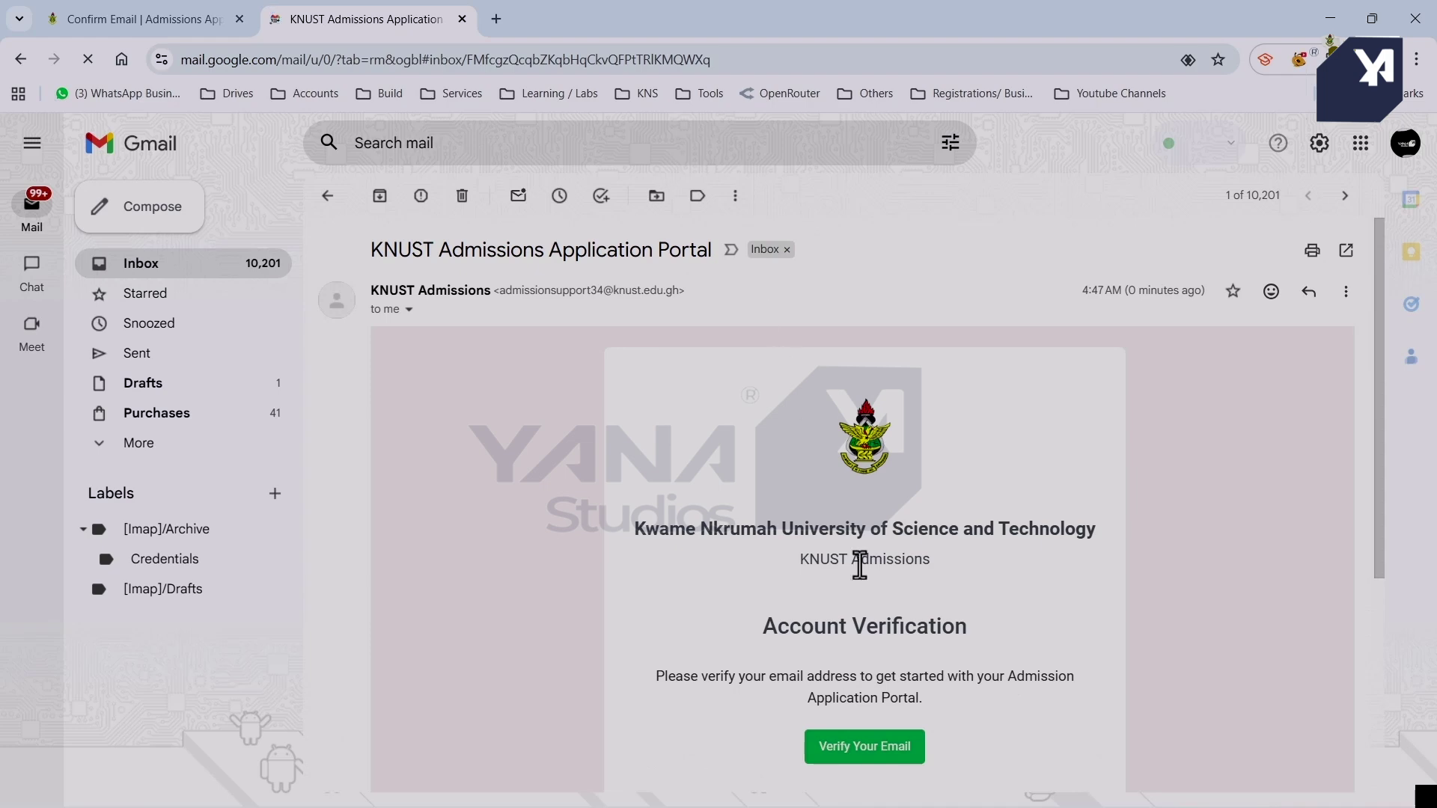
scroll(855, 564, down, 2)
click(869, 585)
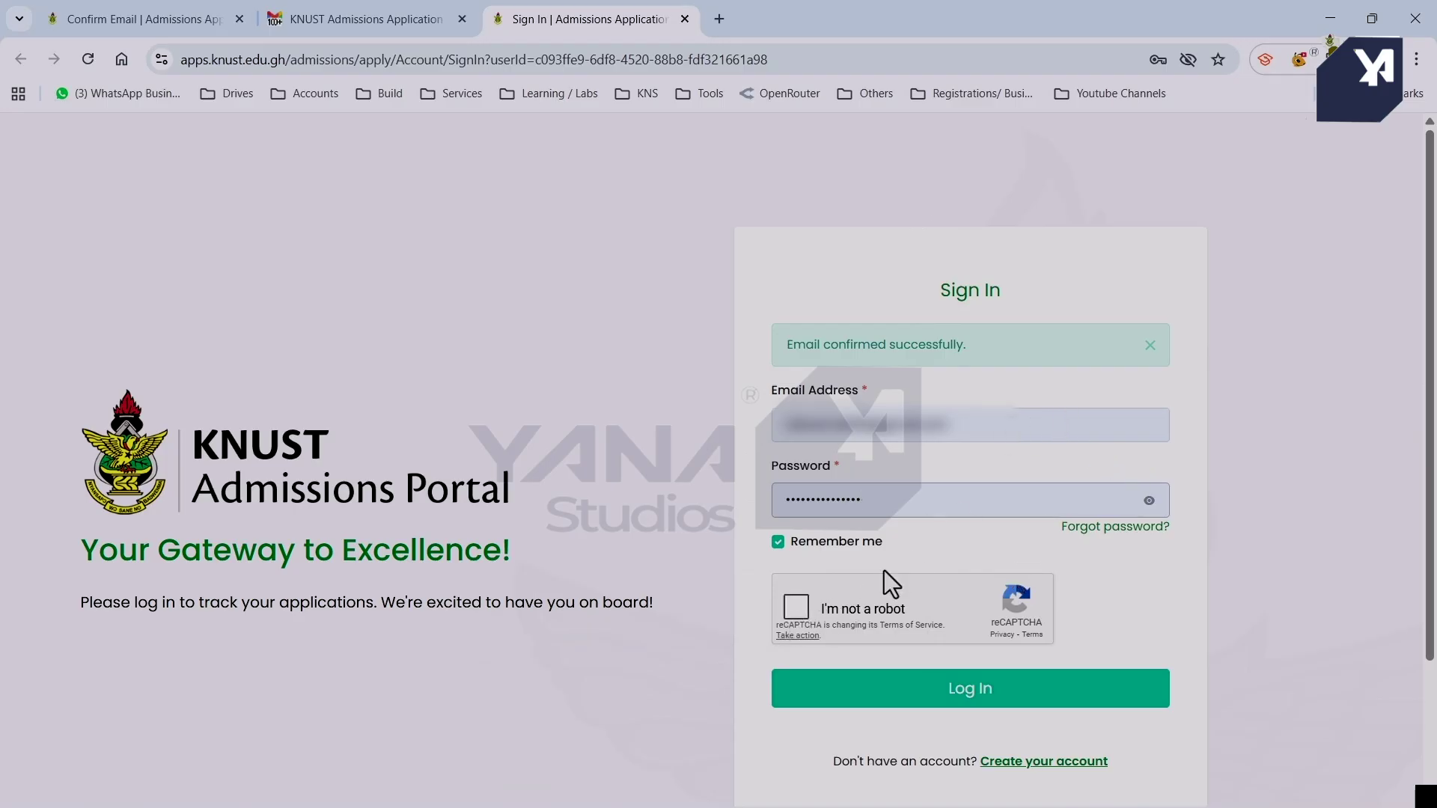
Log in, then continue as a Ghanaian applicant purchasing a voucher online for Undergraduate.
click(805, 617)
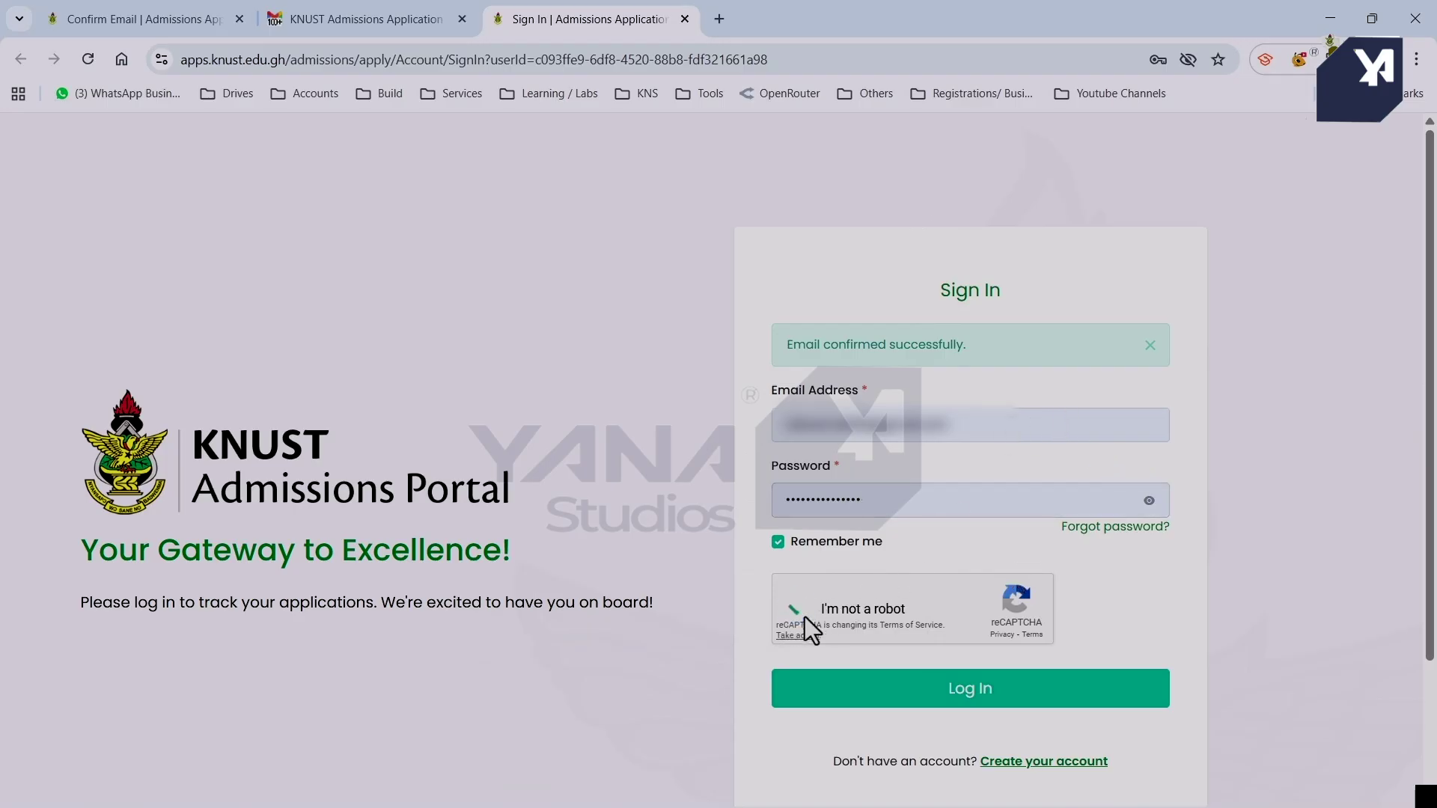
click(956, 690)
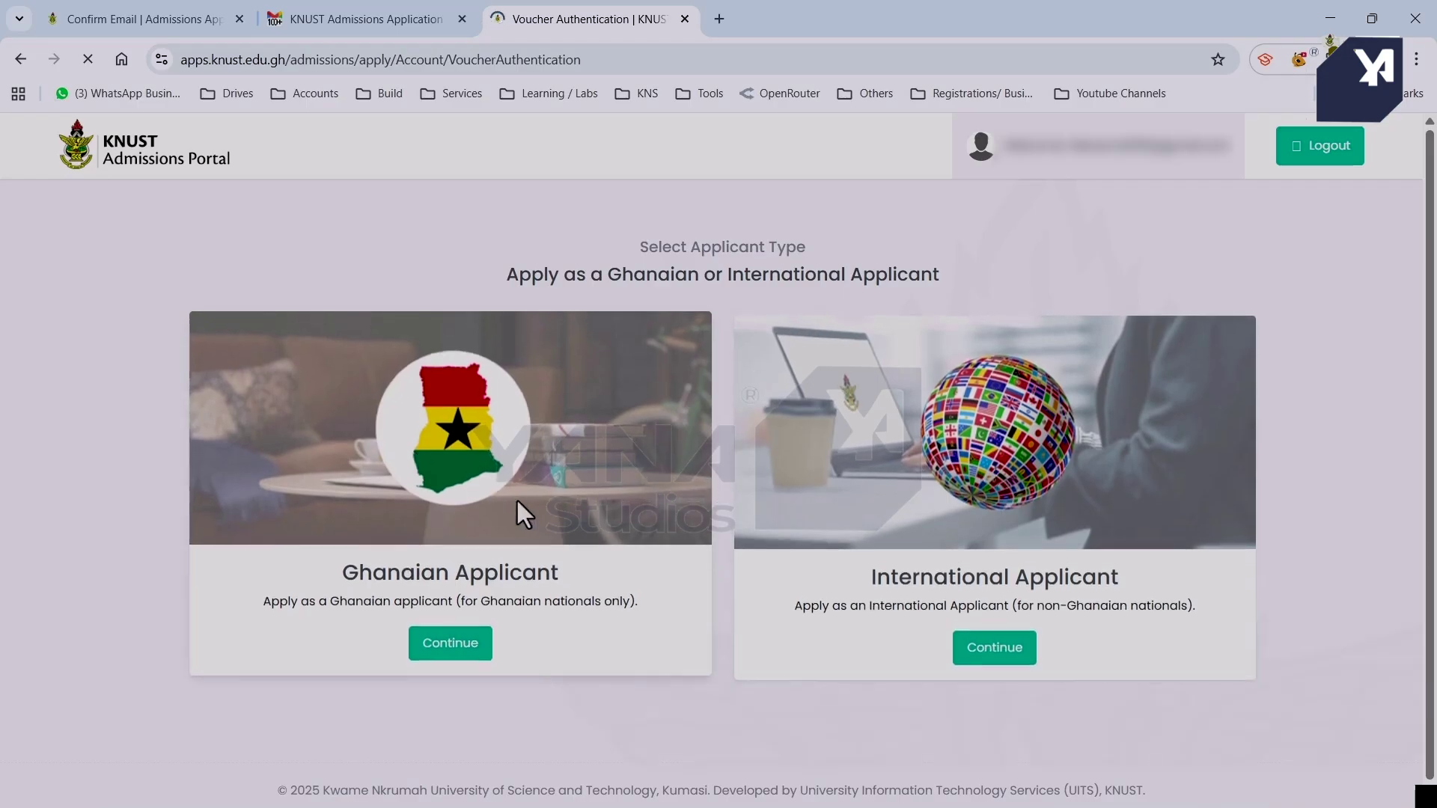
click(450, 644)
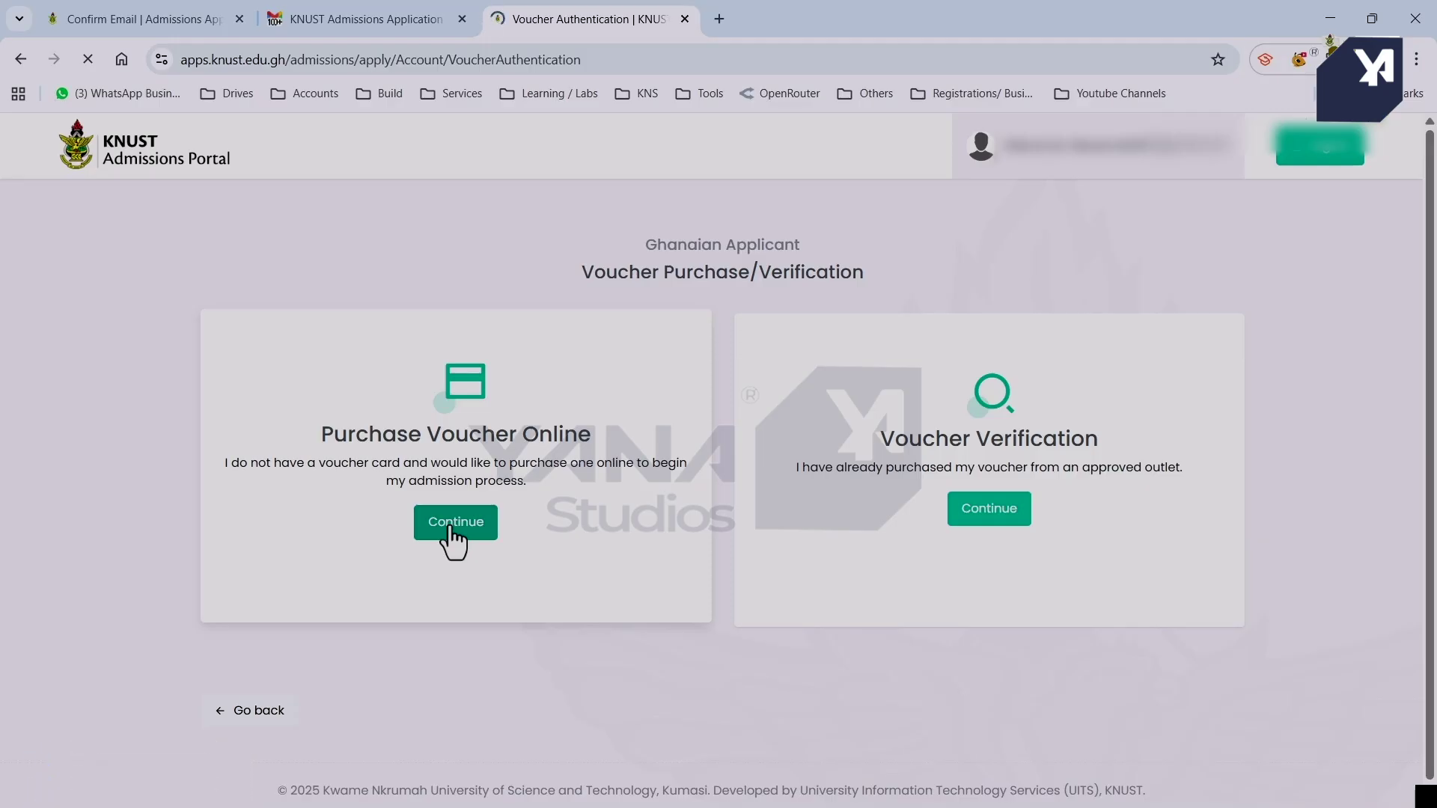
click(452, 528)
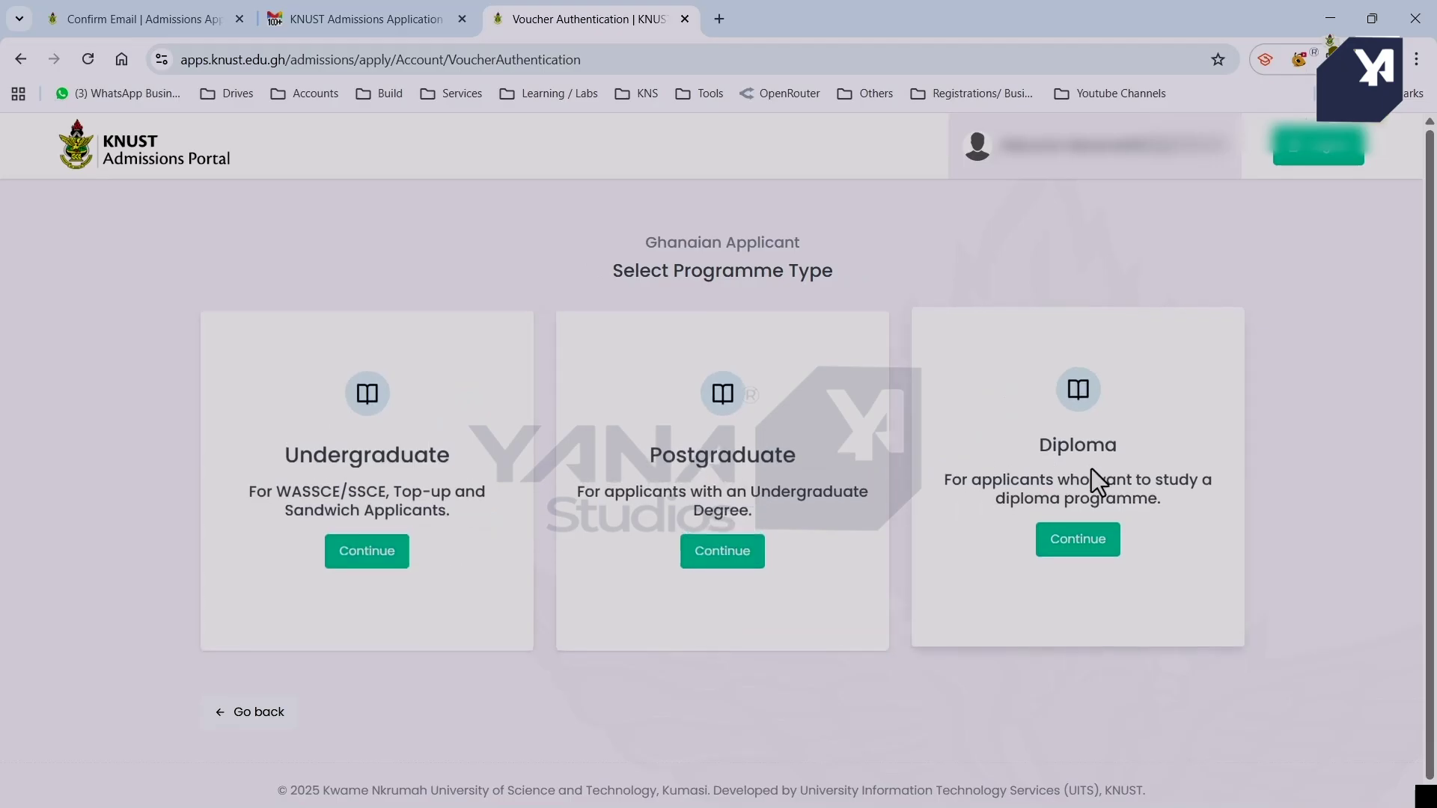
click(366, 548)
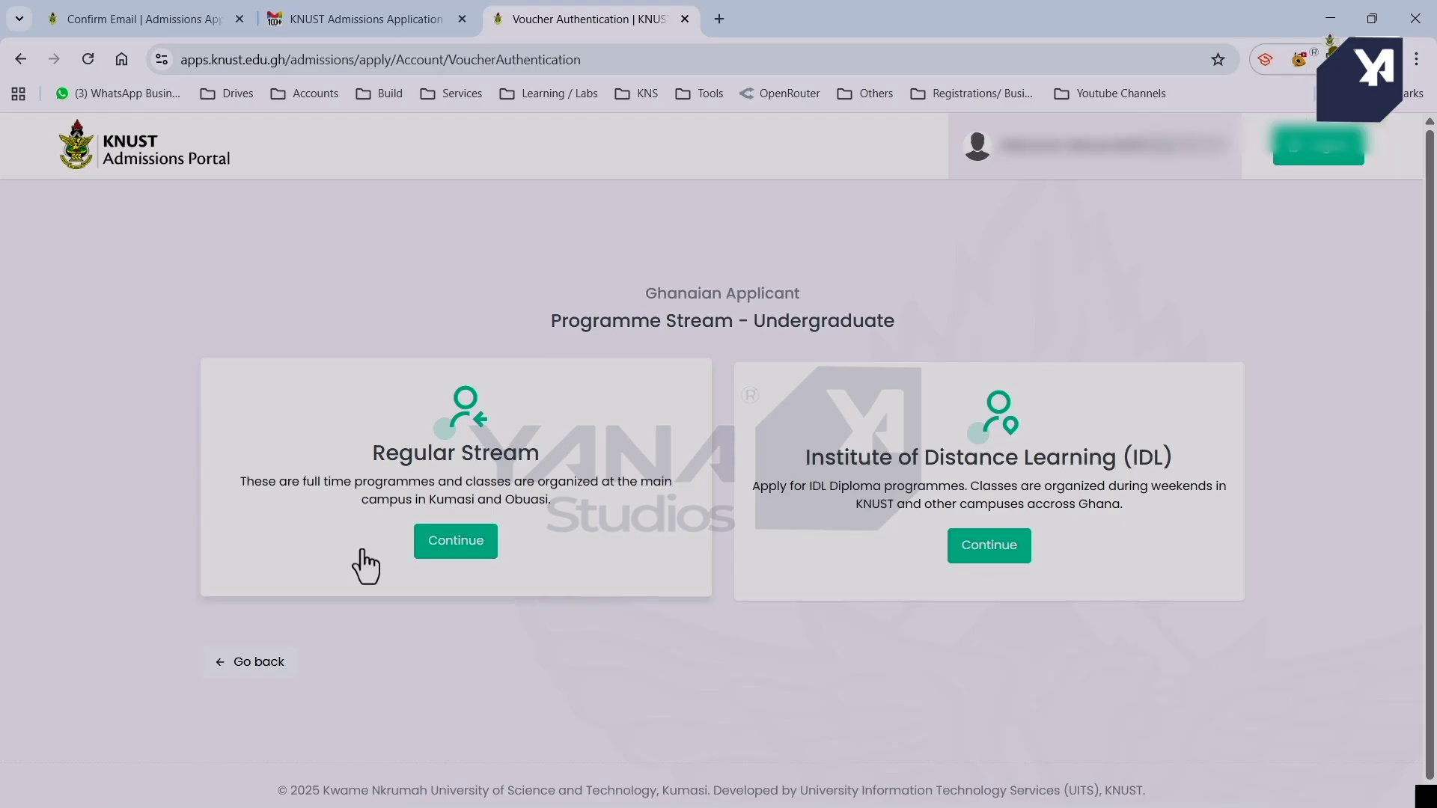
Choose the Regular Stream and the Undergraduate Ghanaian (Regular) form category.
click(450, 553)
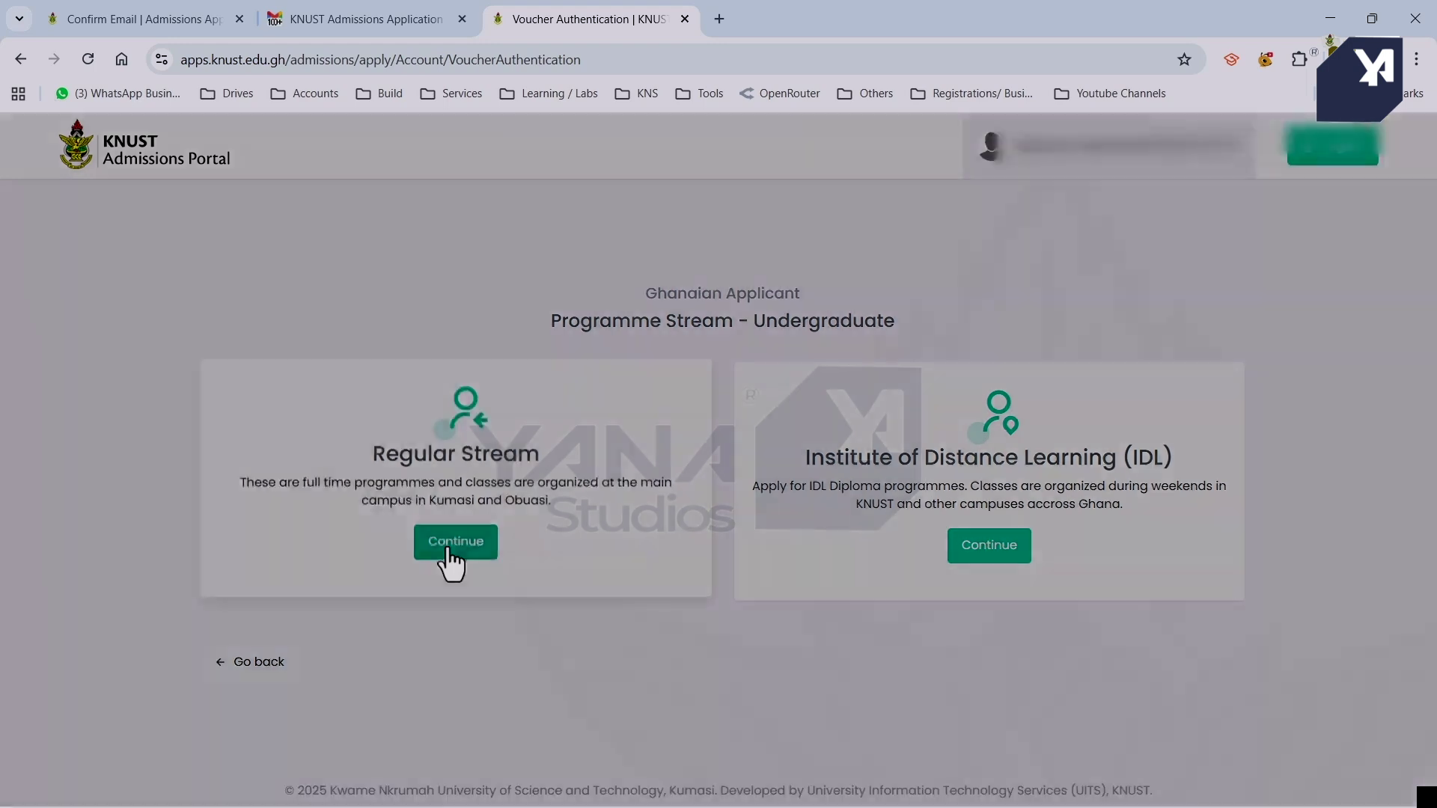
click(554, 483)
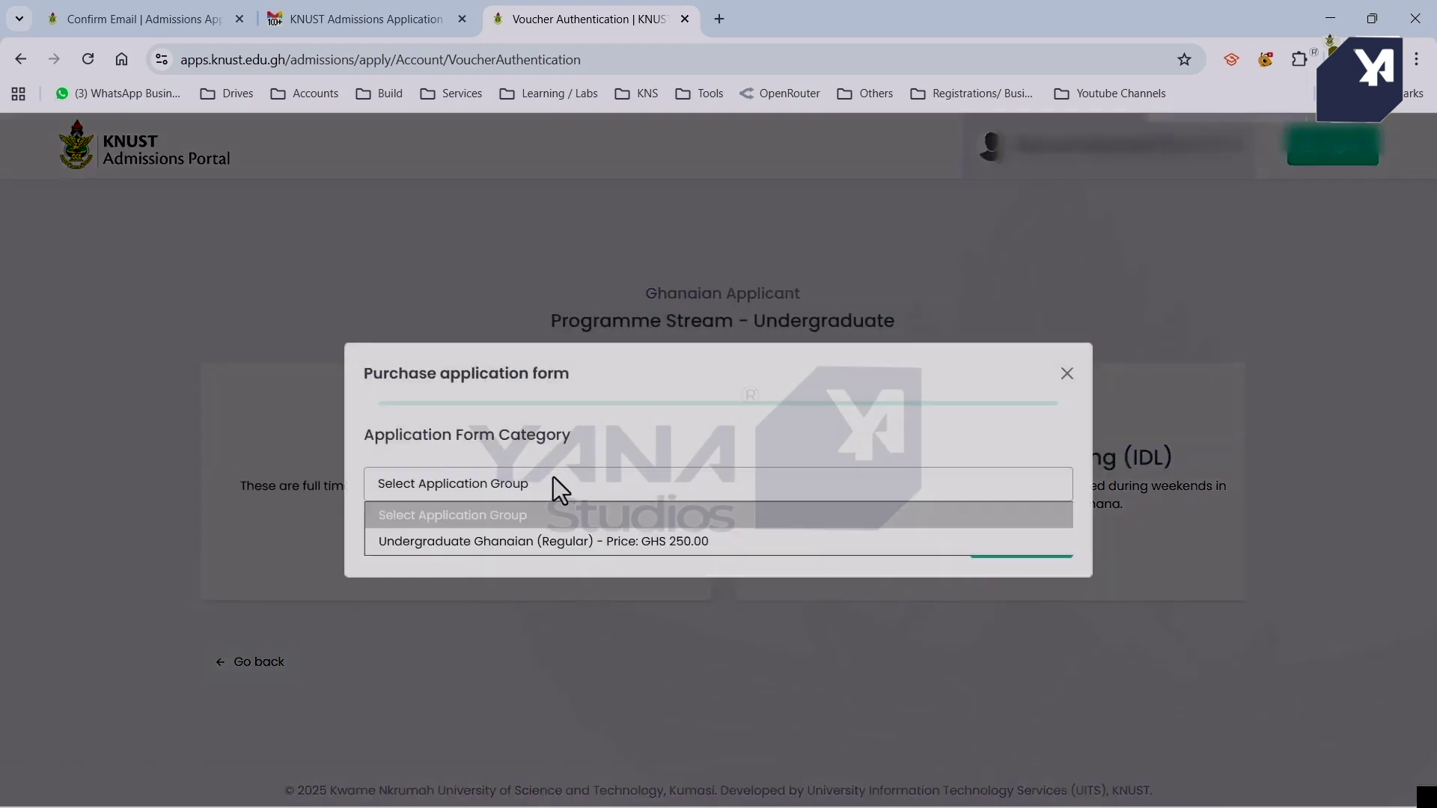
click(599, 542)
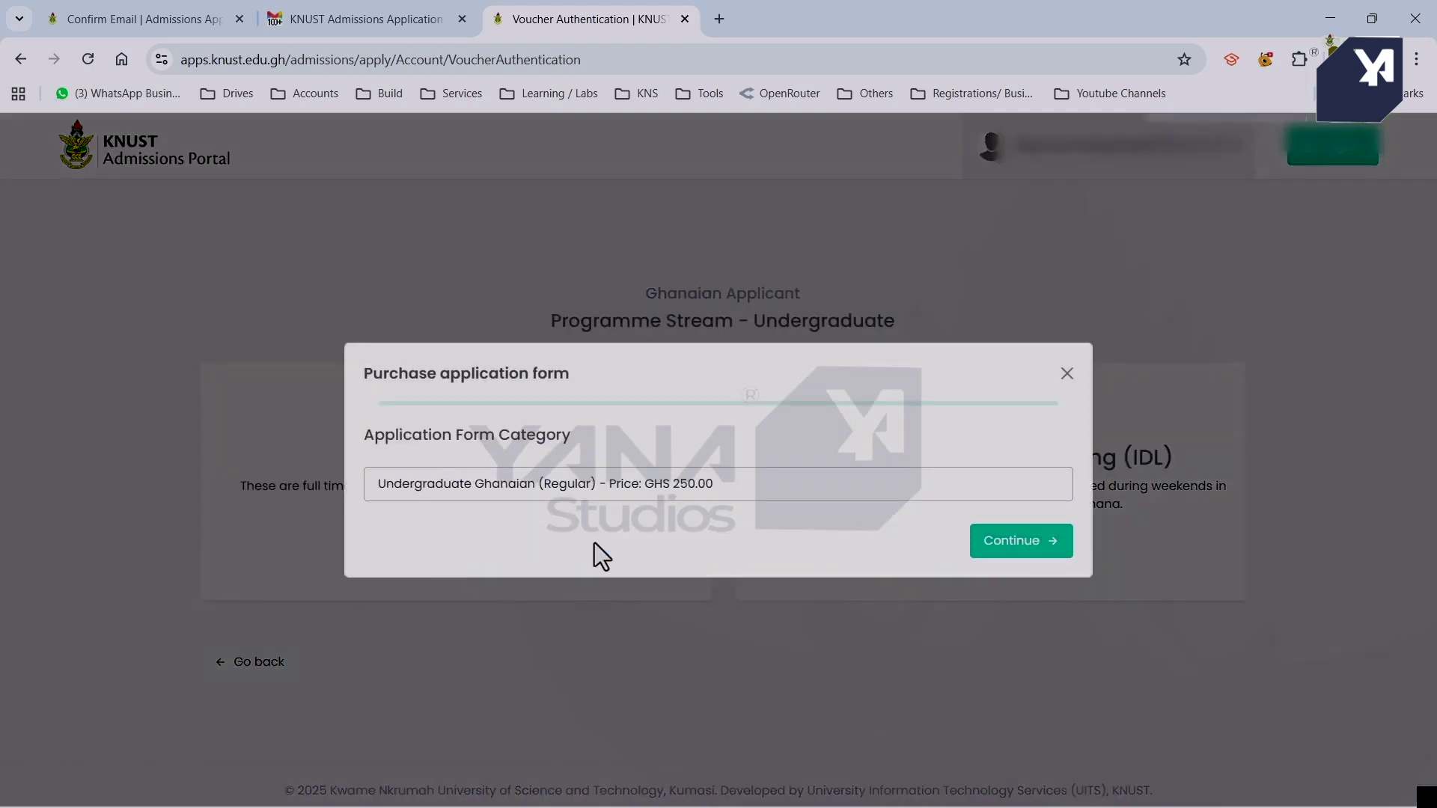
click(1022, 541)
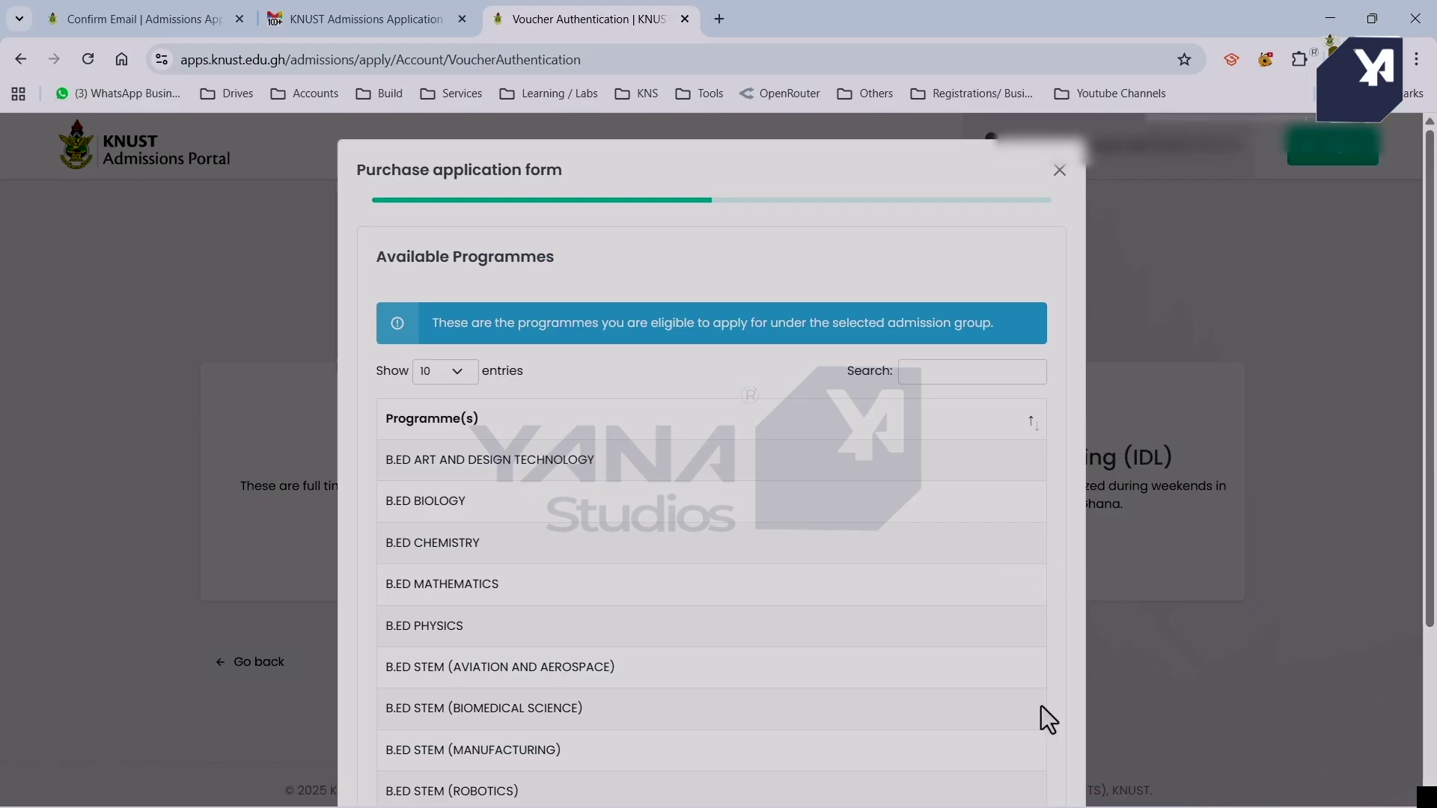
Filter the programmes list with 'nurs' and confirm the GHS 250.00 payment details for checkout.
scroll(774, 651, down, 3)
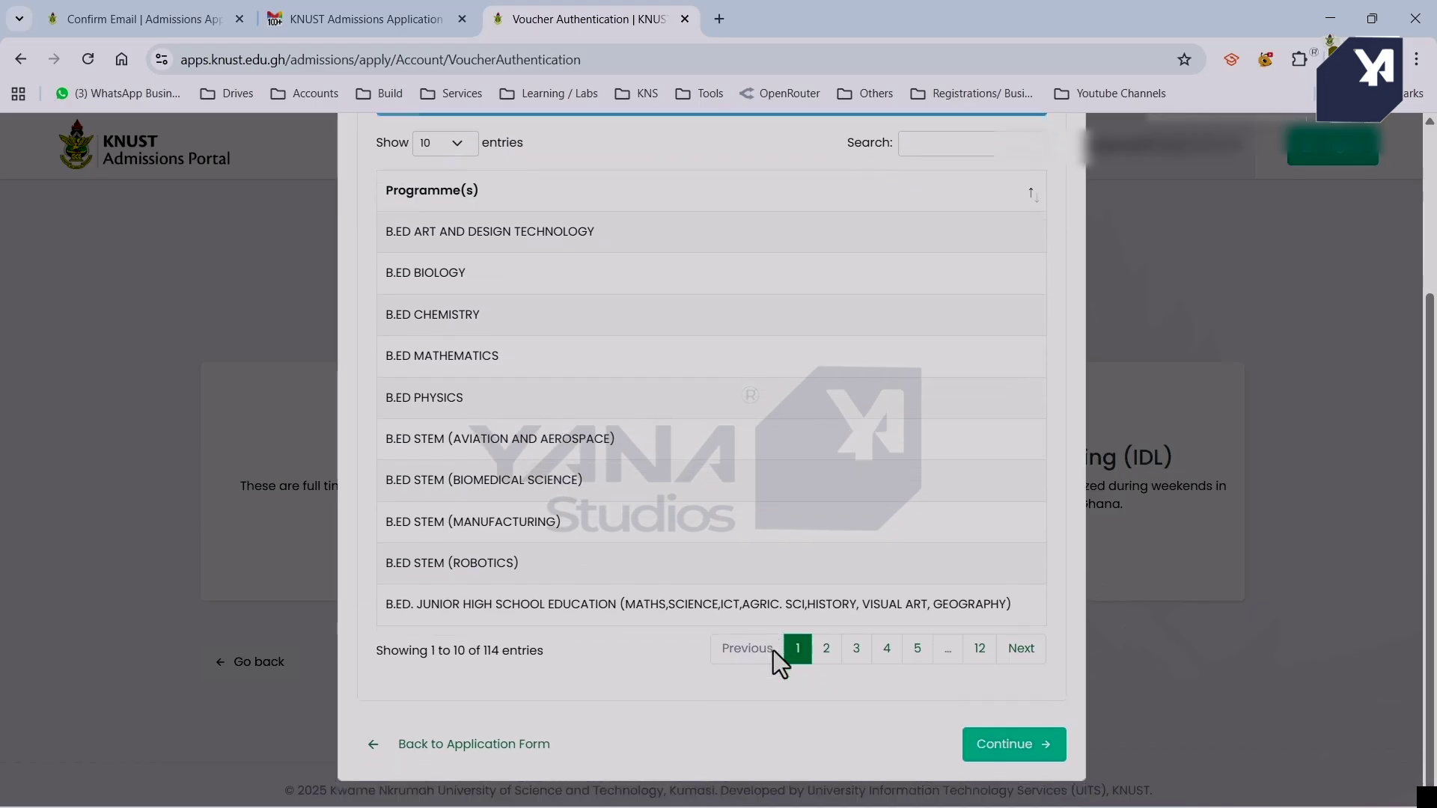
scroll(815, 392, up, 3)
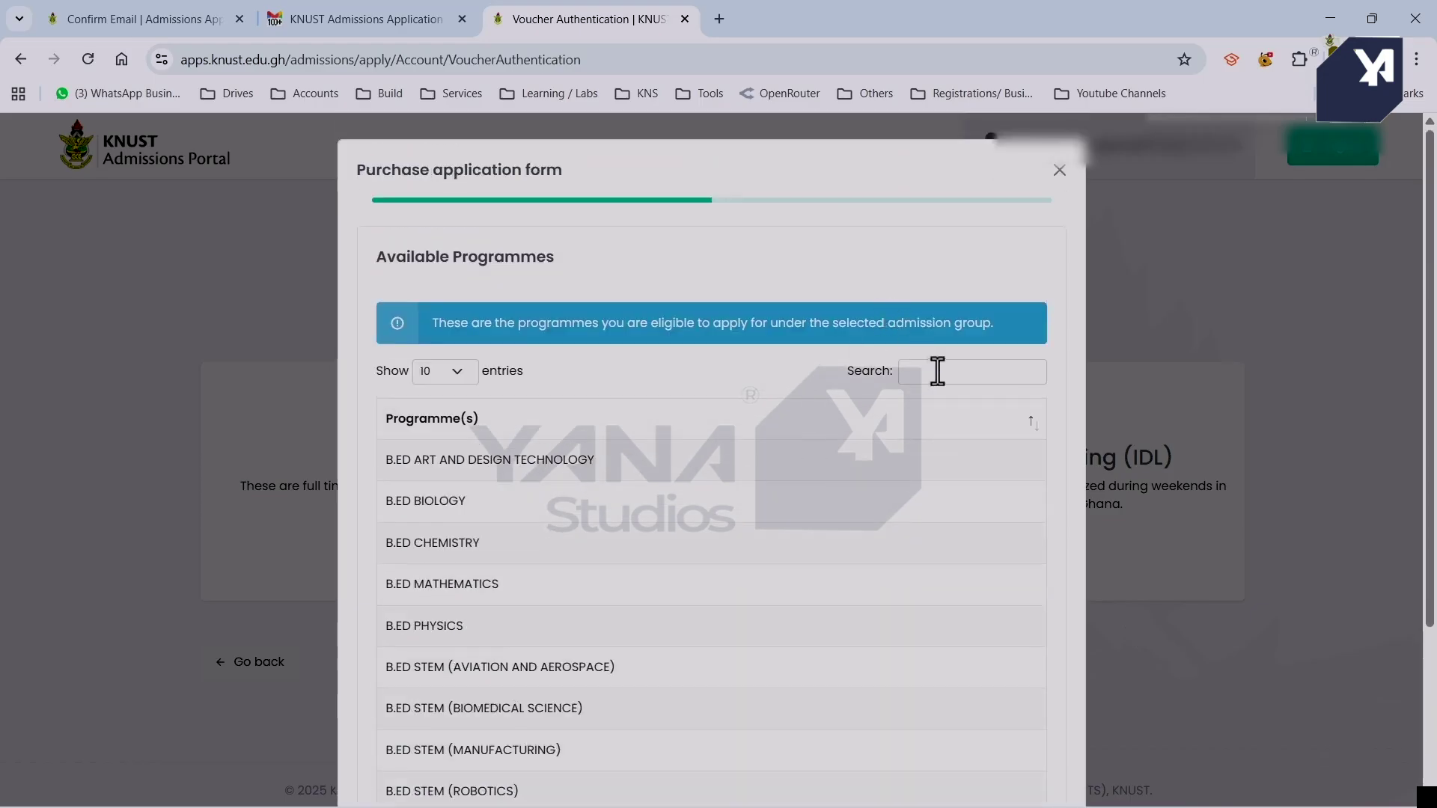
text(nurs)
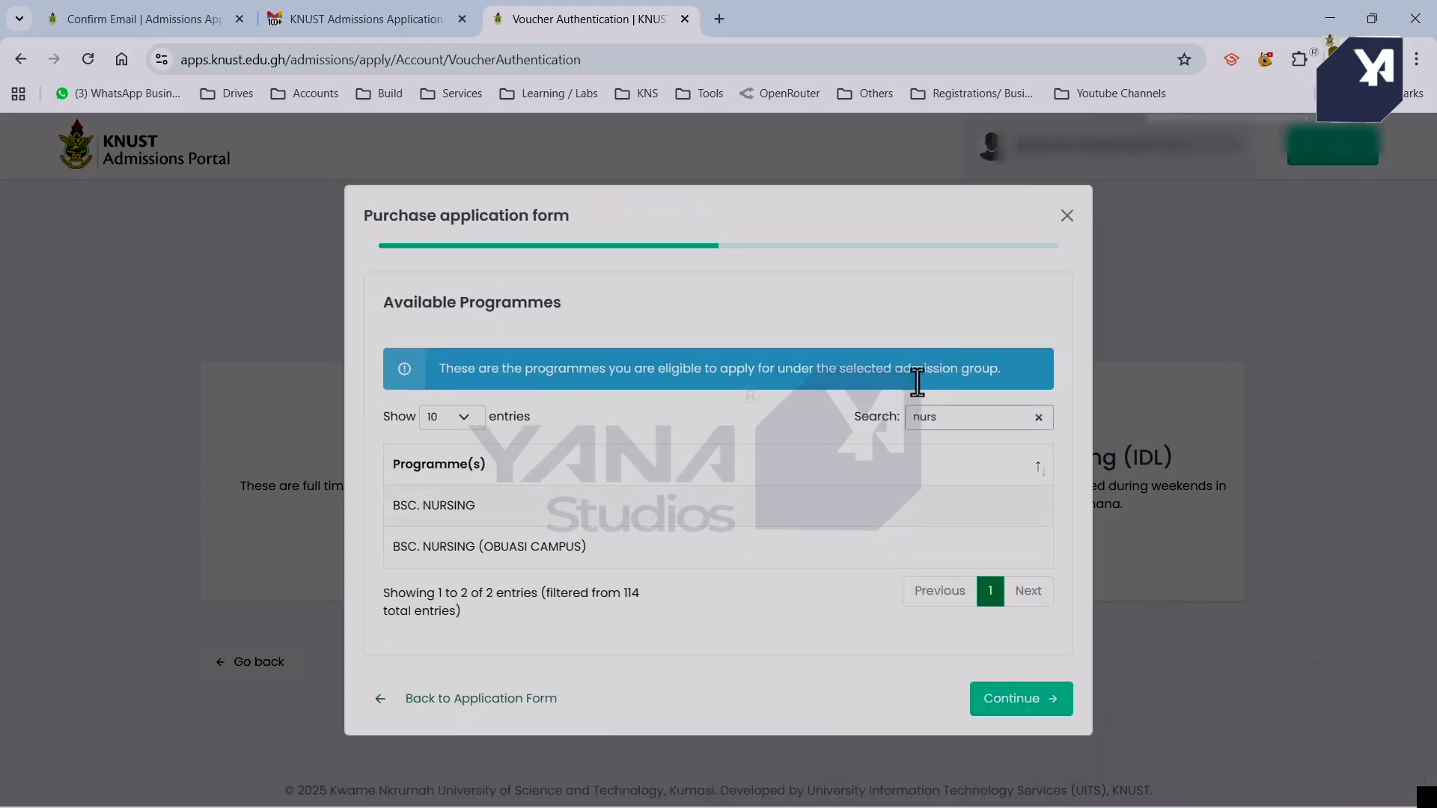
click(583, 535)
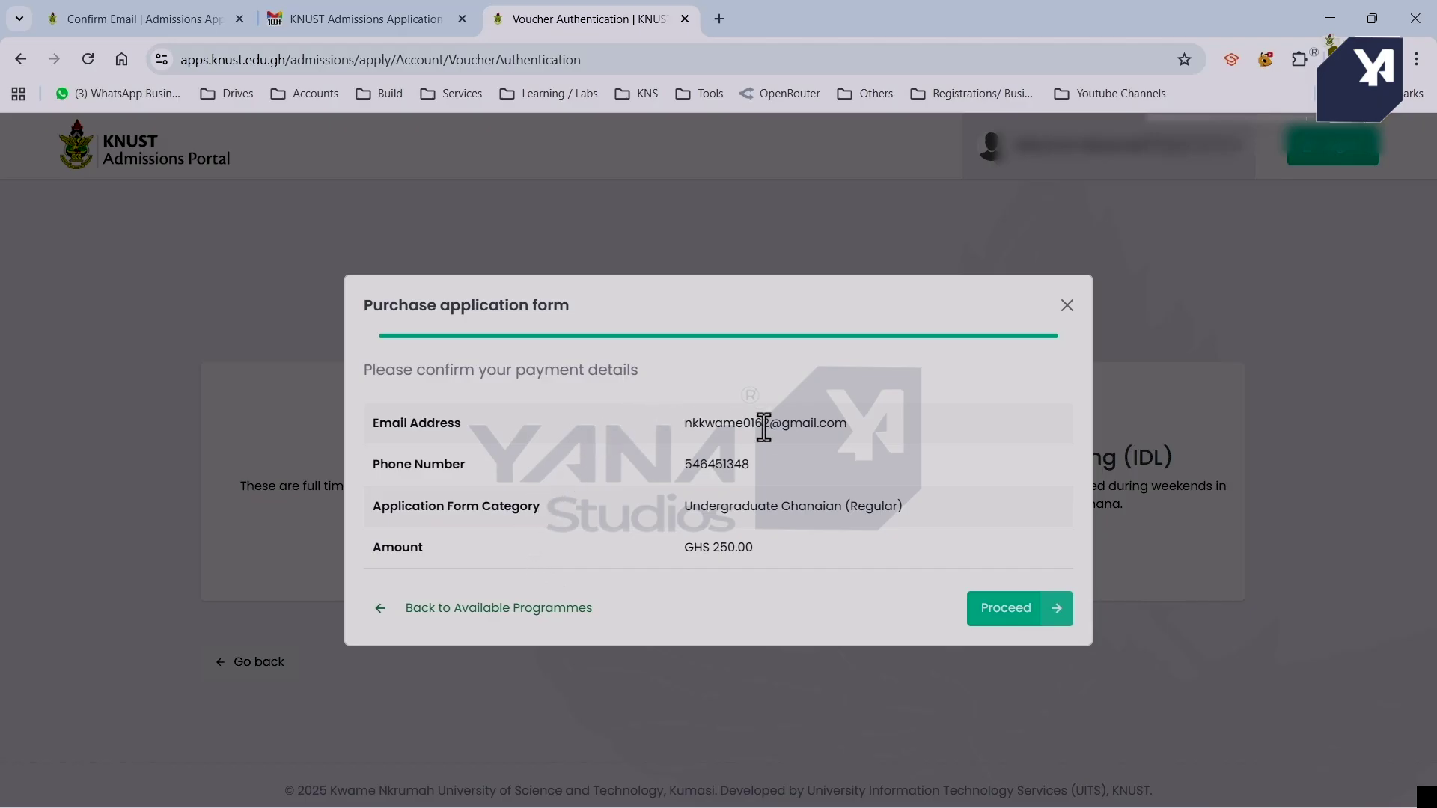
click(1005, 627)
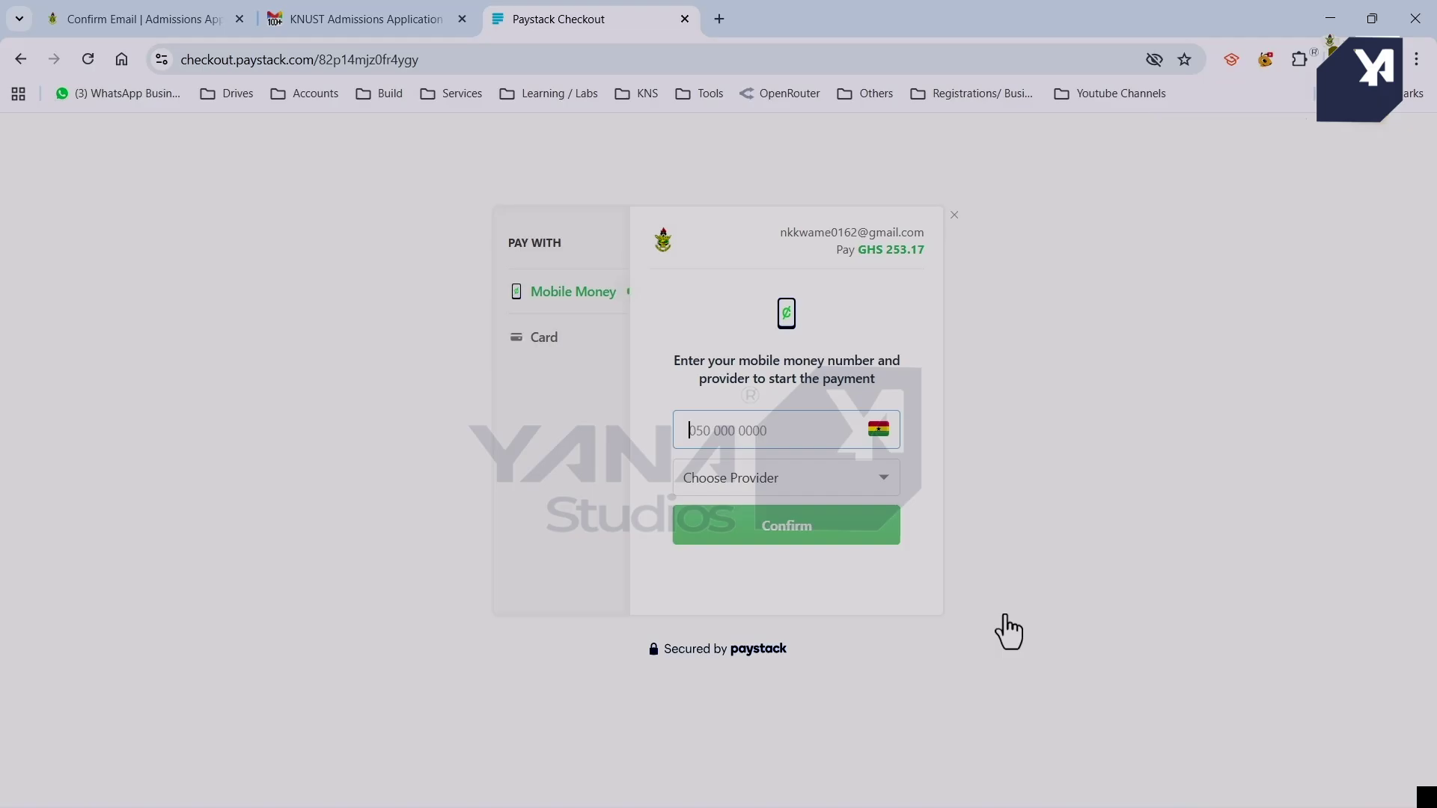
Enter the applicant's mobile money number in Paystack Checkout.
click(789, 429)
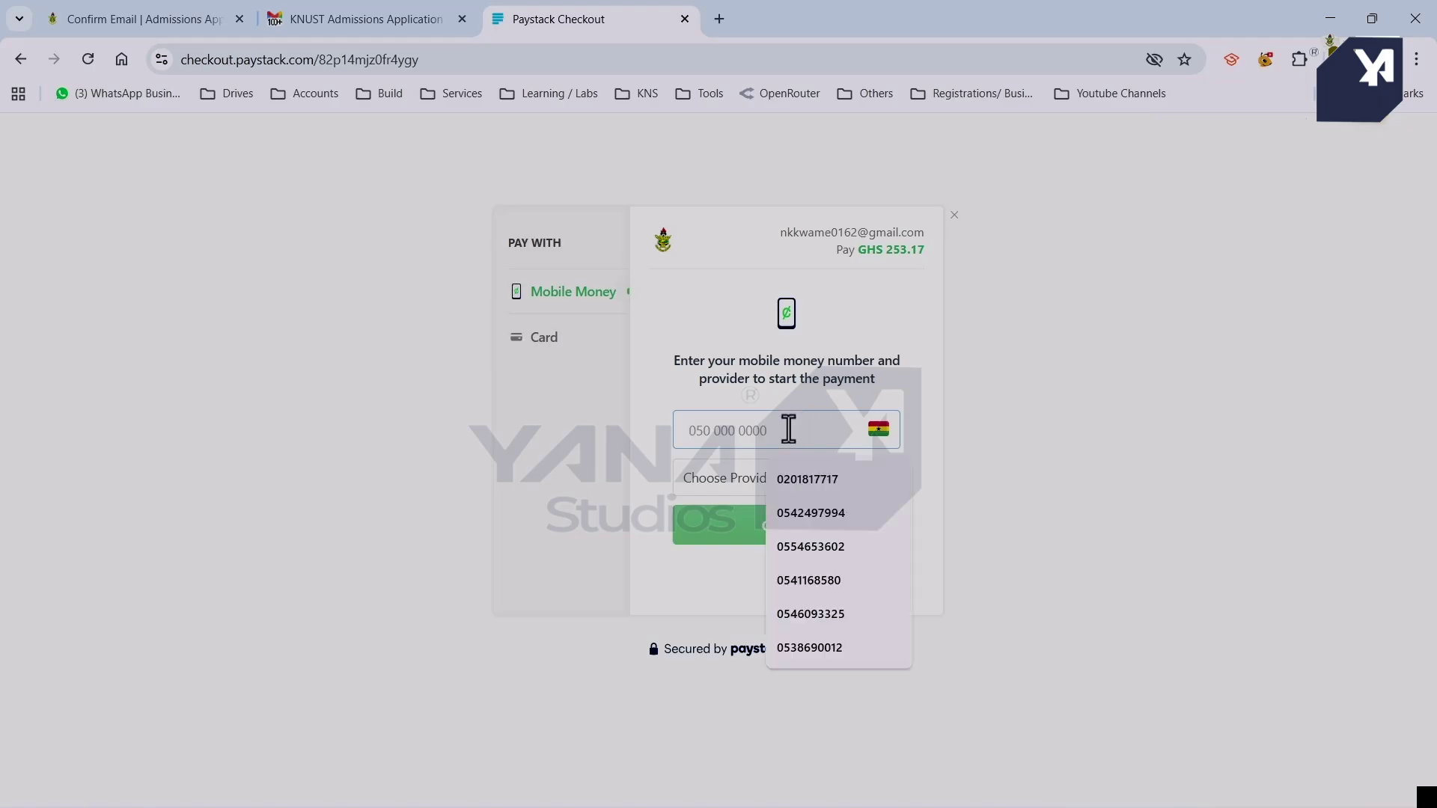
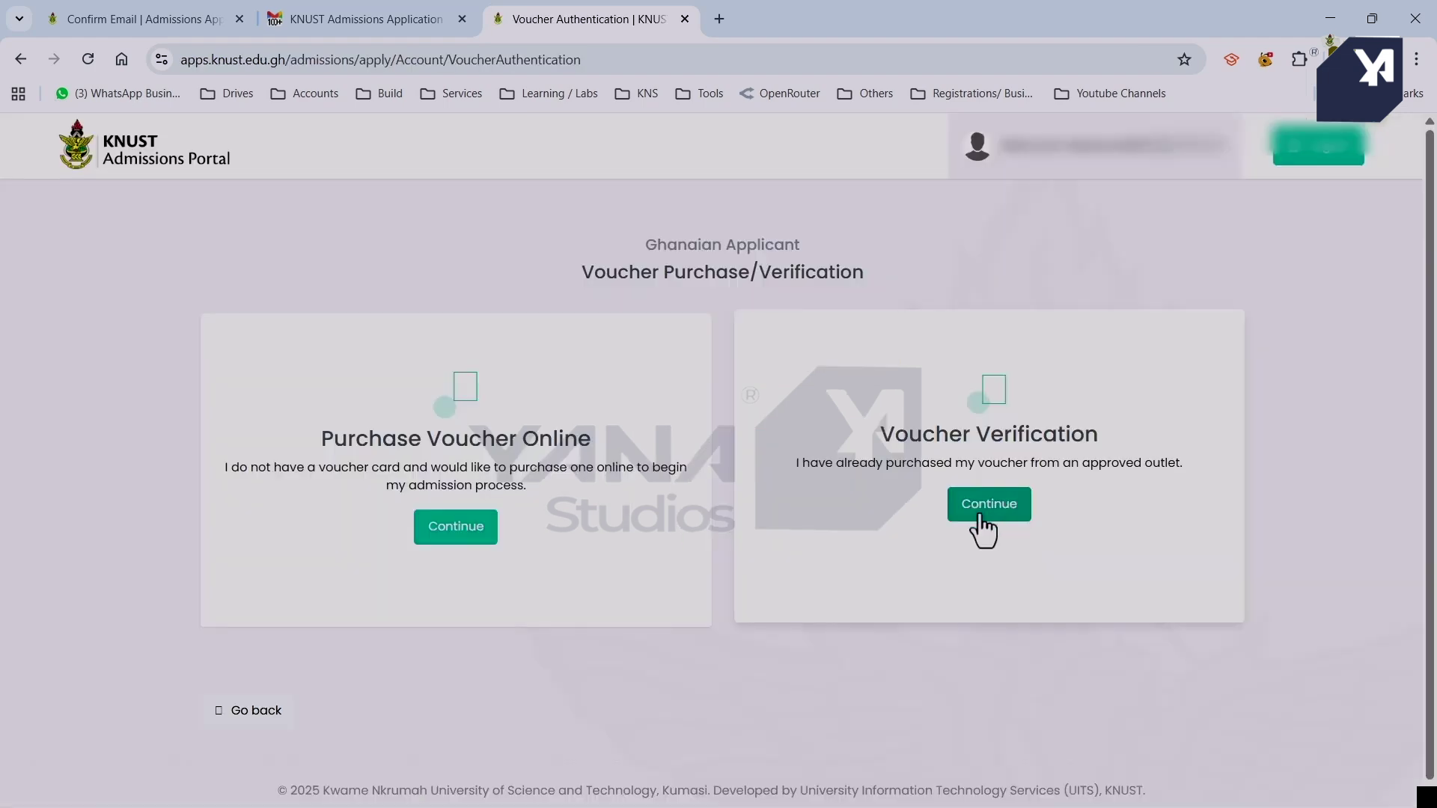
Verify the purchased voucher by pasting the saved voucher PIN and applicant ID.
click(983, 527)
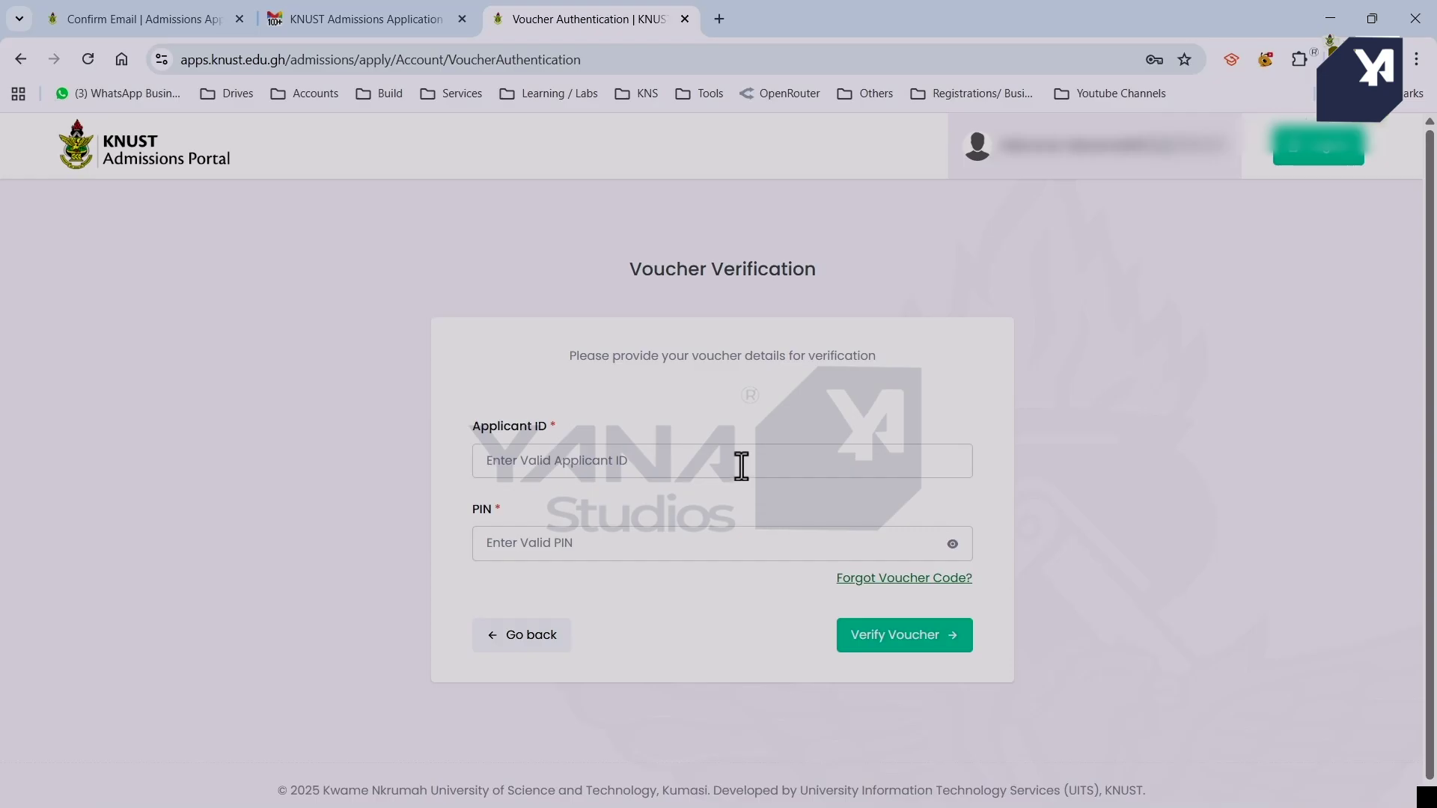
click(741, 549)
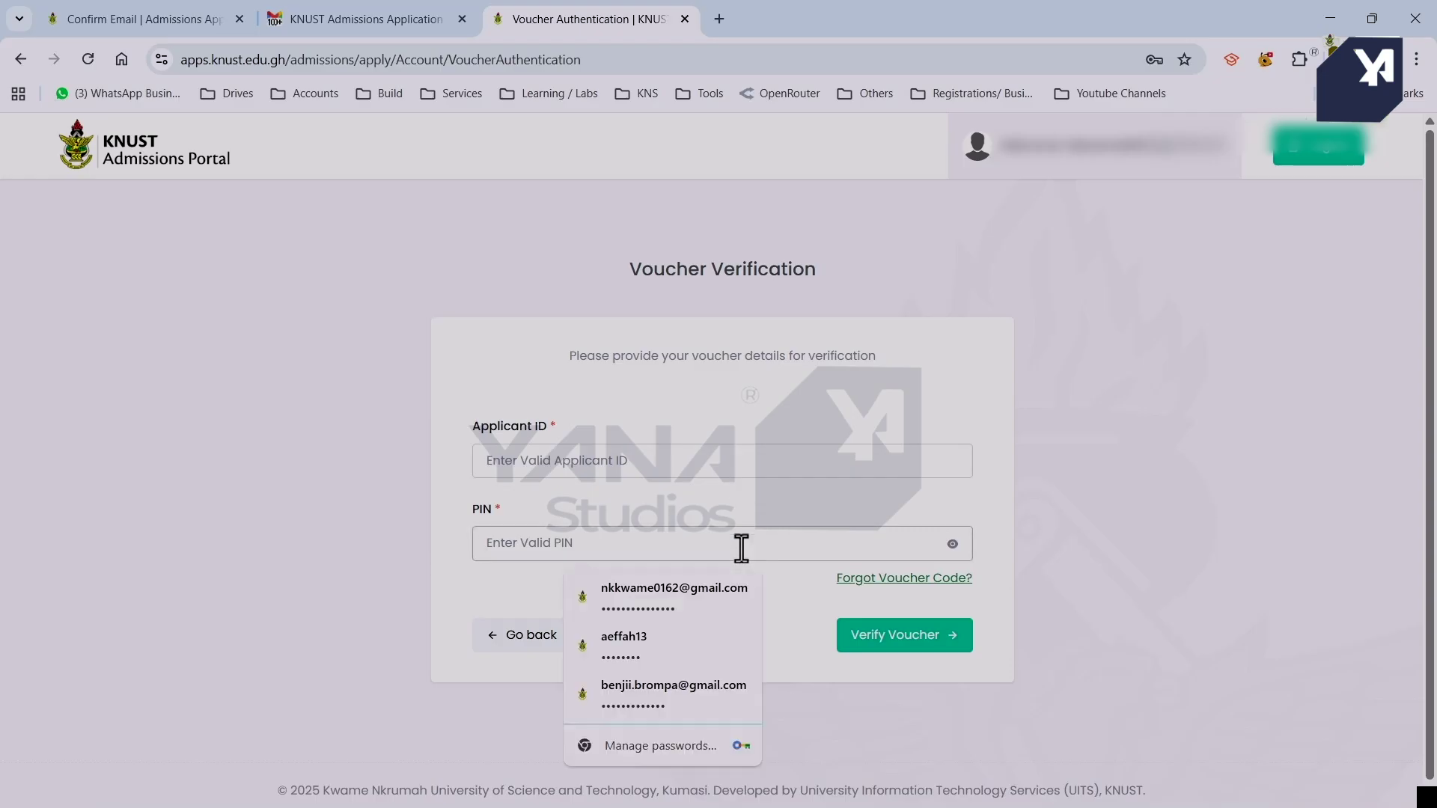
key(ctrl+v)
click(702, 458)
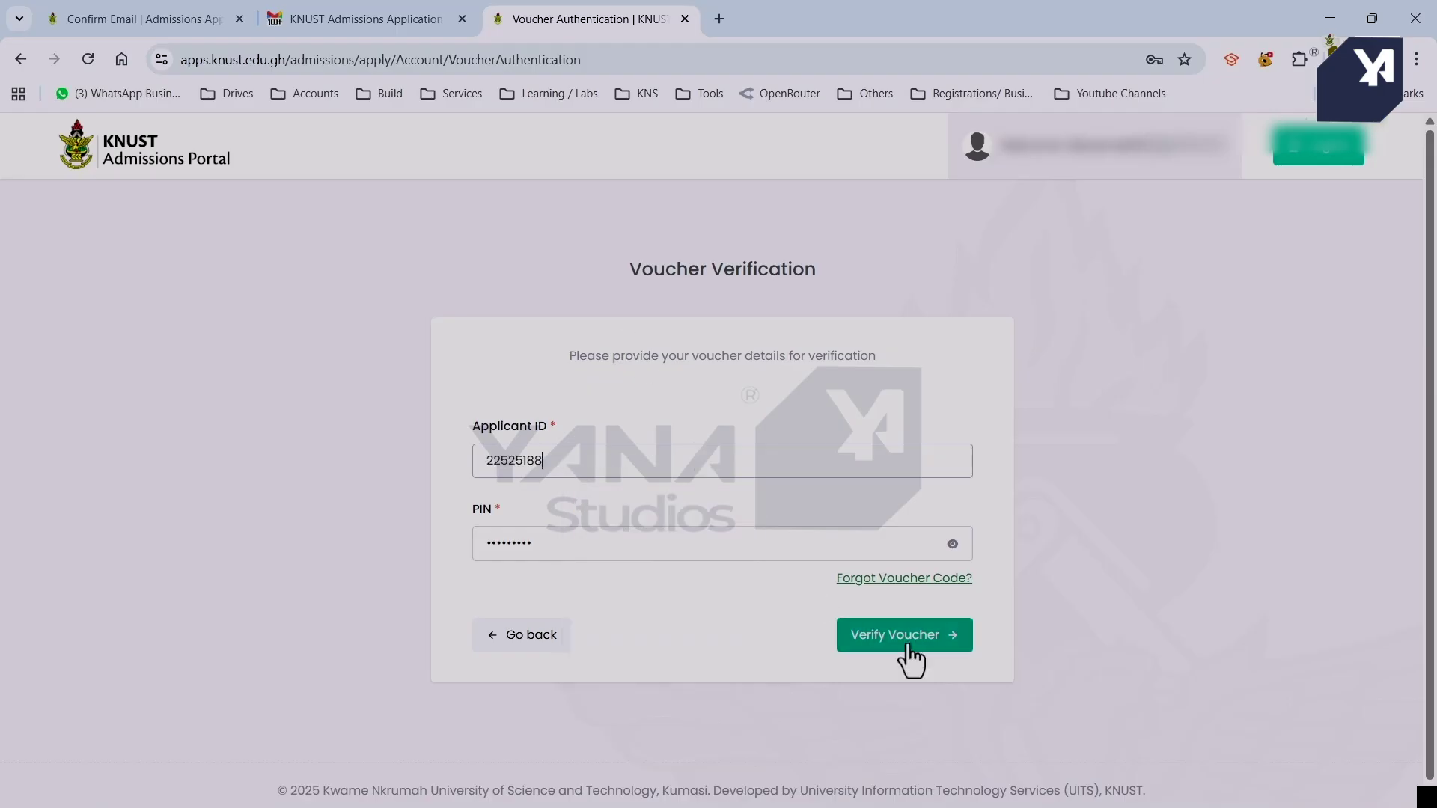
click(902, 642)
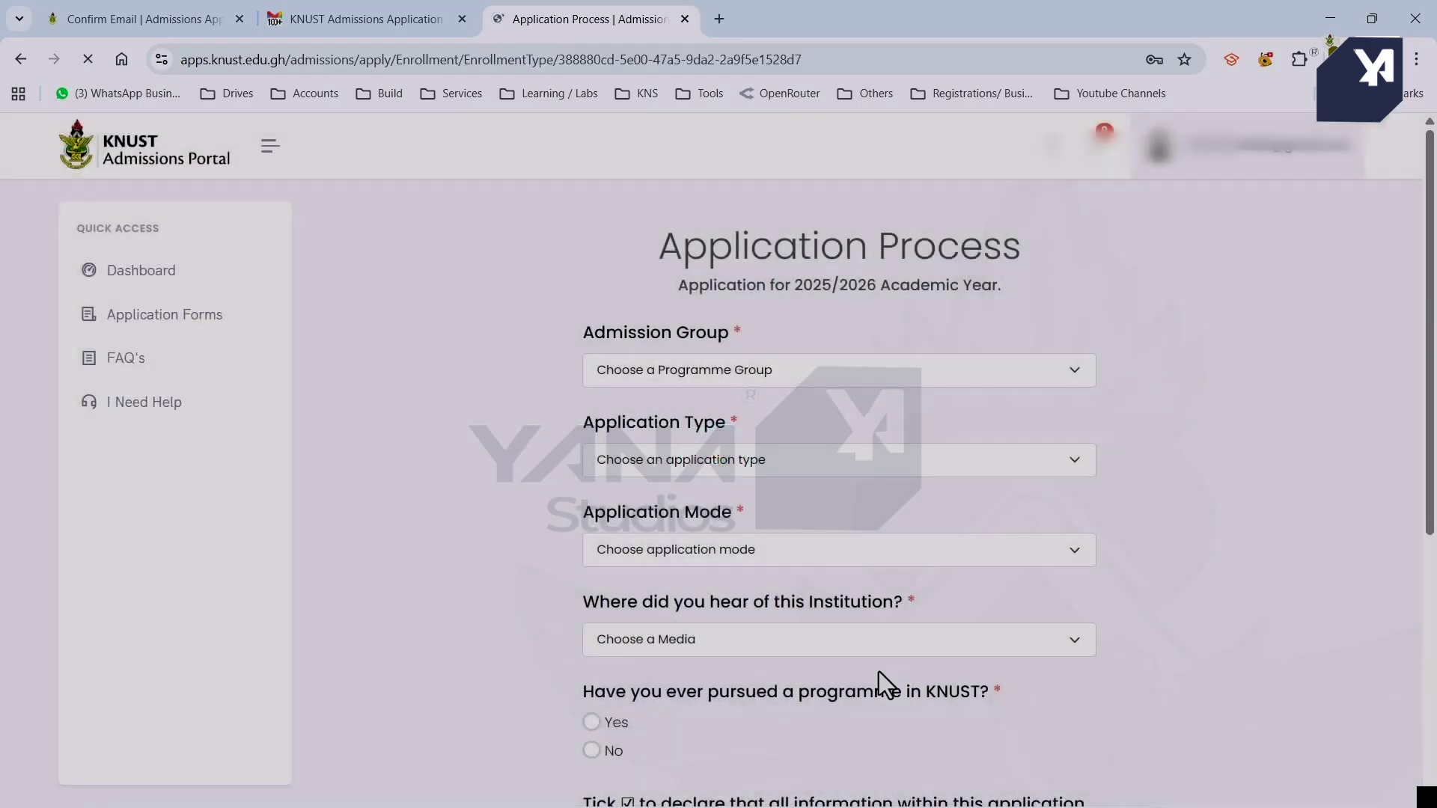
Choose Undergraduate Ghanaian (Regular), WASSCE-results-only, Ghana SSSCE/WASSCE mode and 'A Past Student' as source.
click(767, 370)
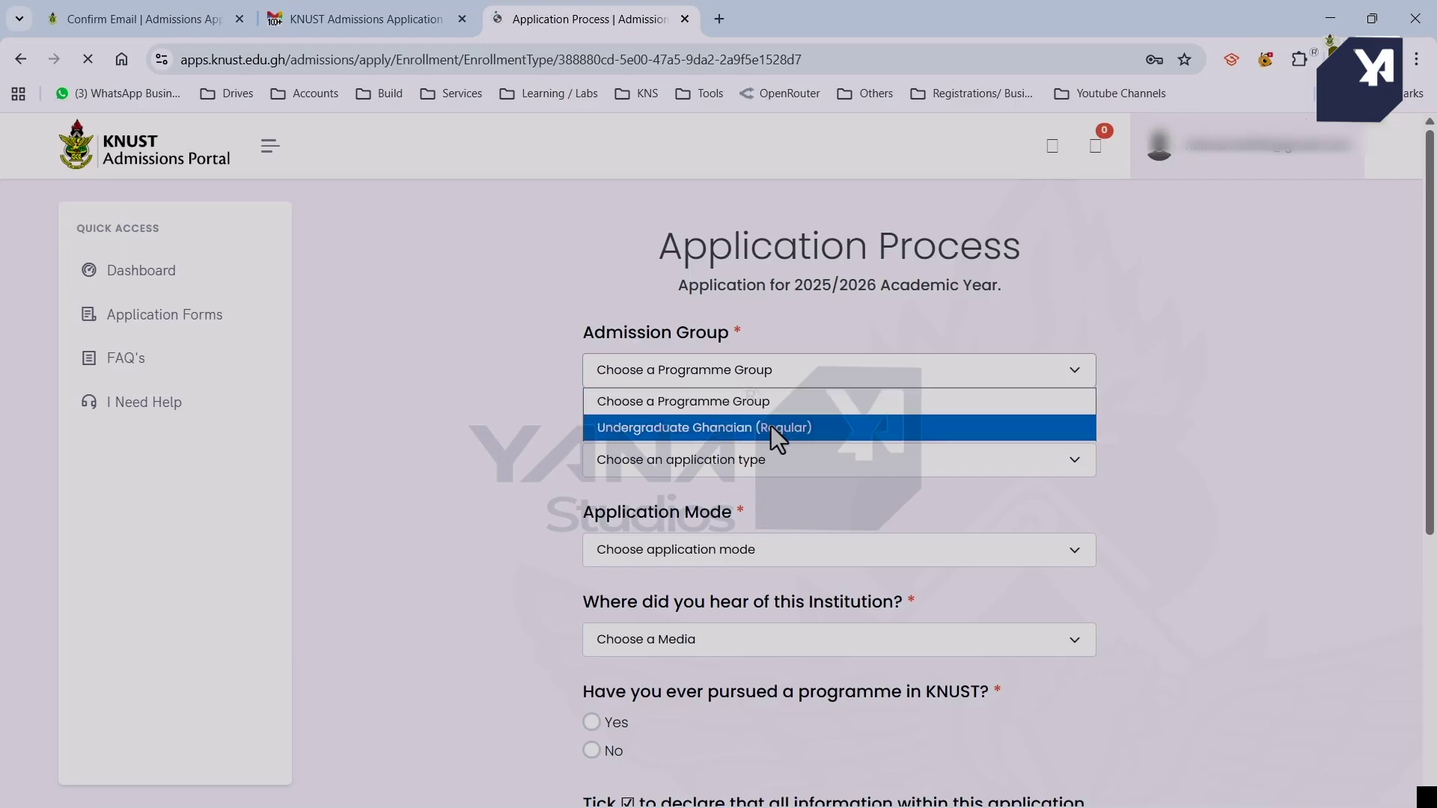
click(771, 425)
click(852, 460)
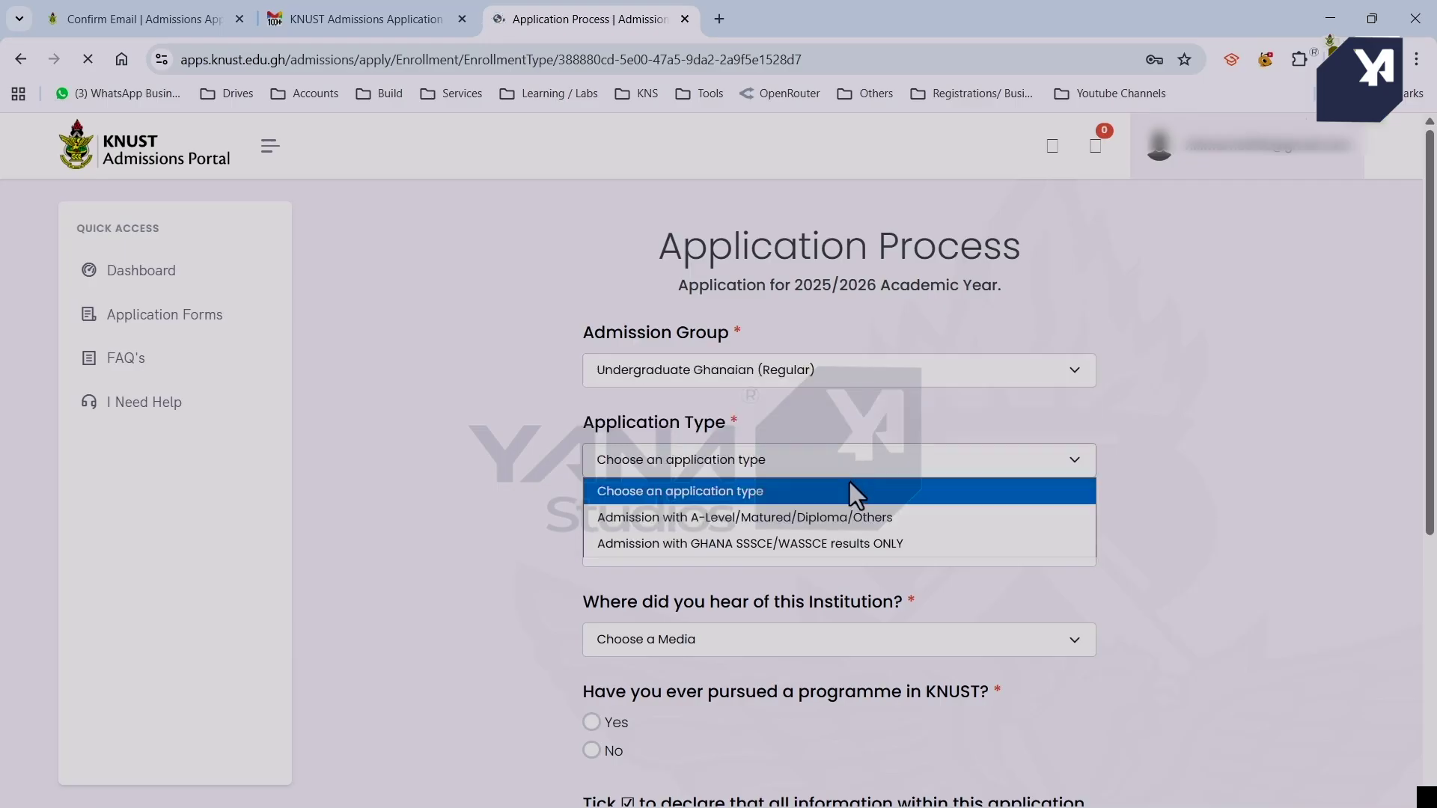
click(889, 545)
click(876, 551)
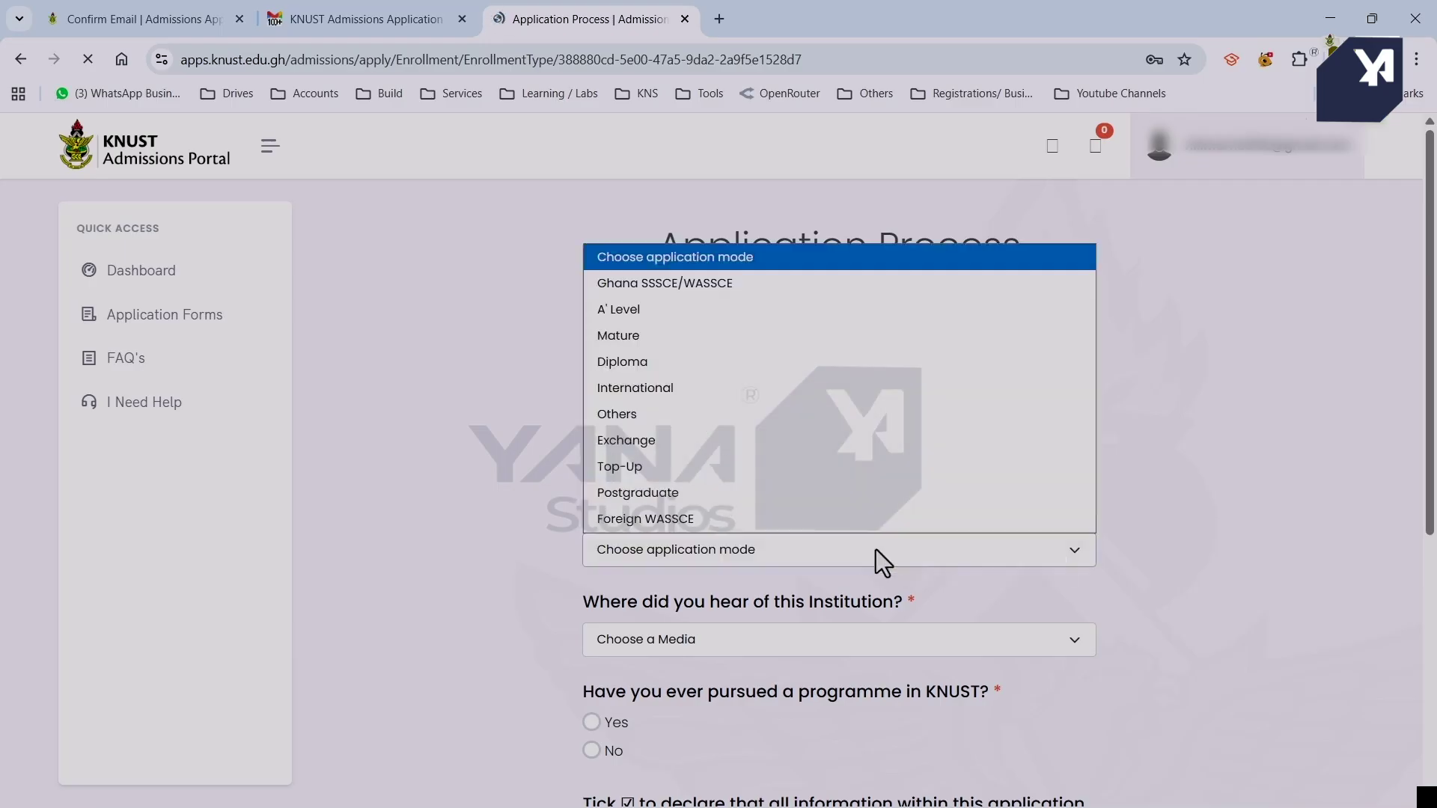
click(815, 283)
click(784, 640)
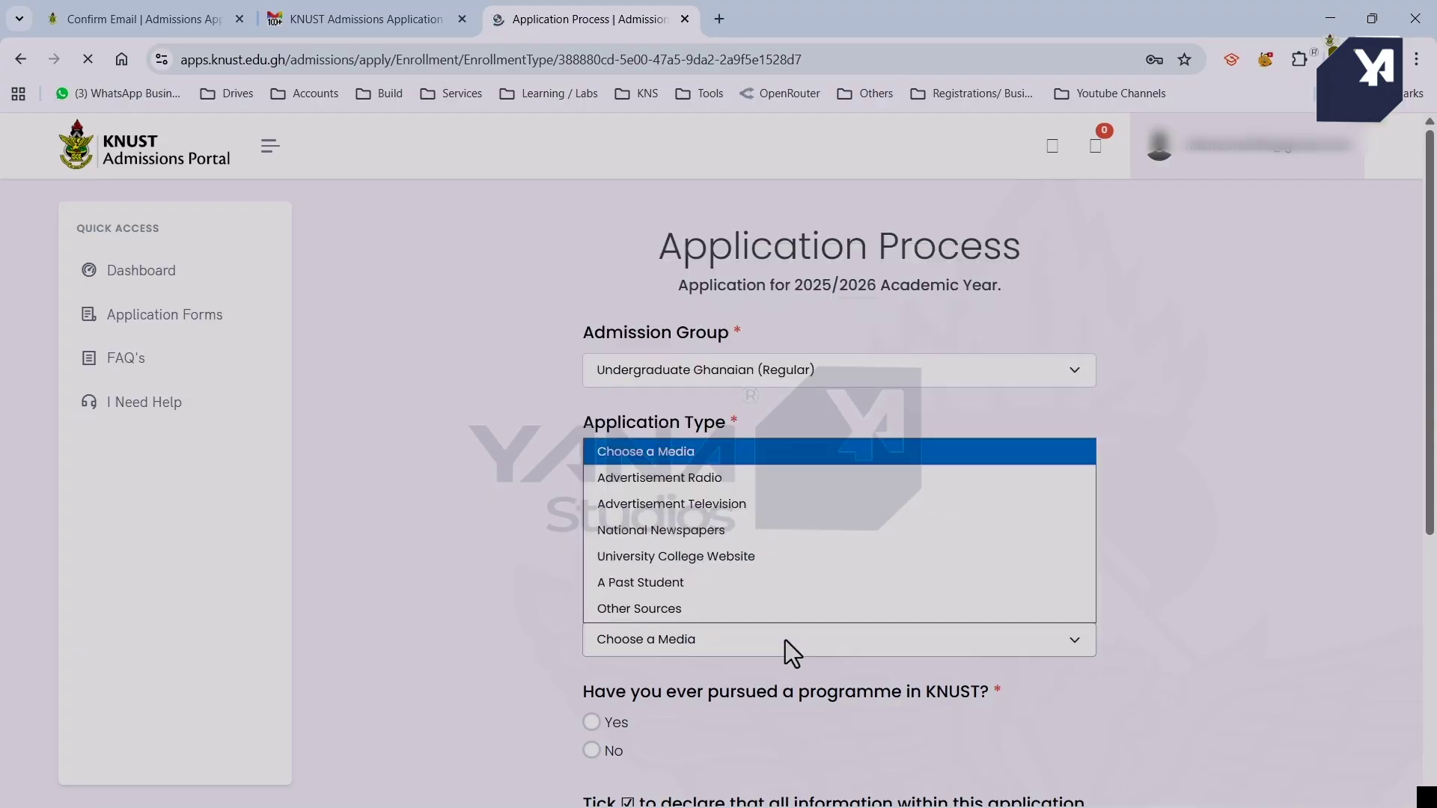
click(778, 590)
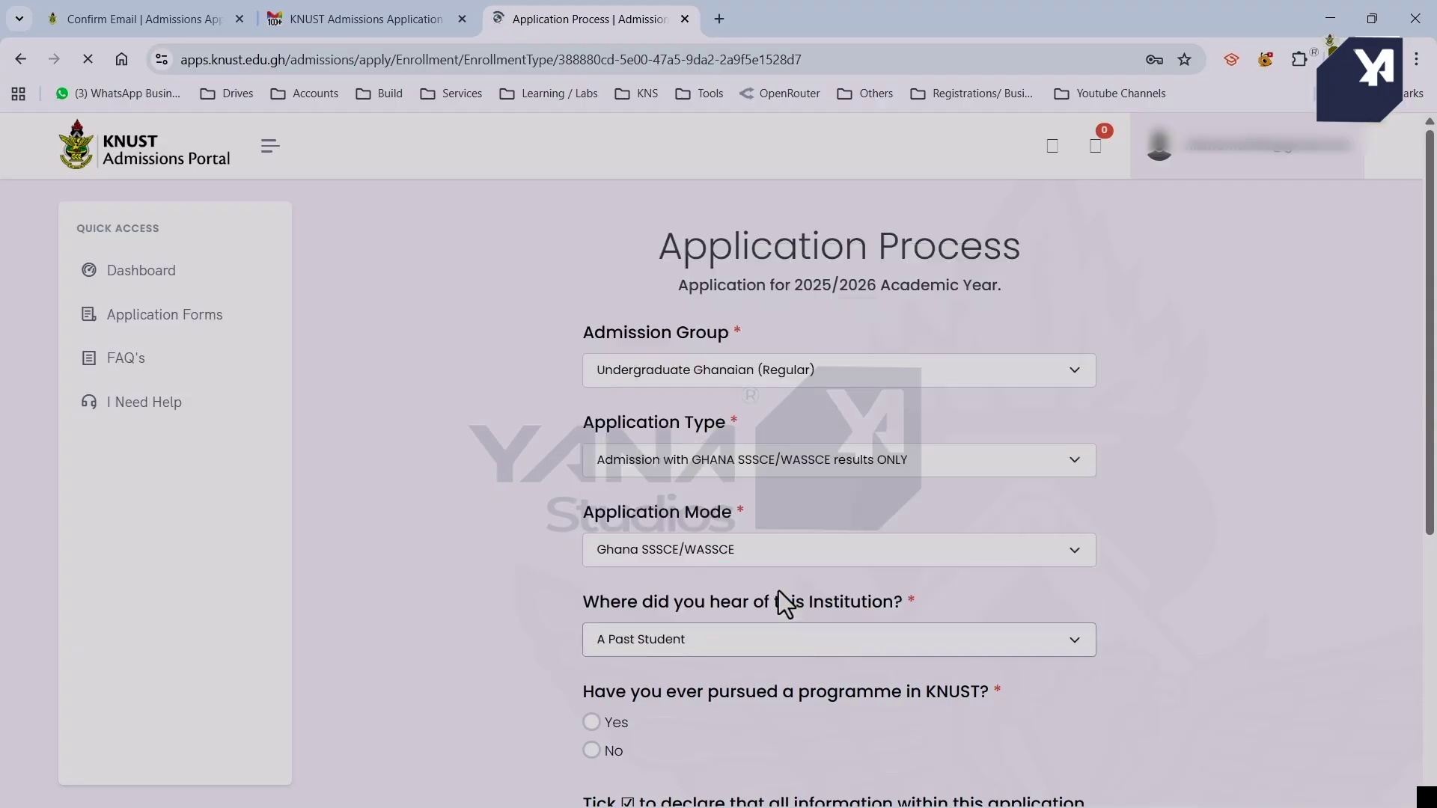
Answer No to previous KNUST study, tick all three declarations and proceed to the enrollment form.
scroll(779, 591, down, 3)
click(592, 536)
scroll(590, 524, down, 2)
click(591, 503)
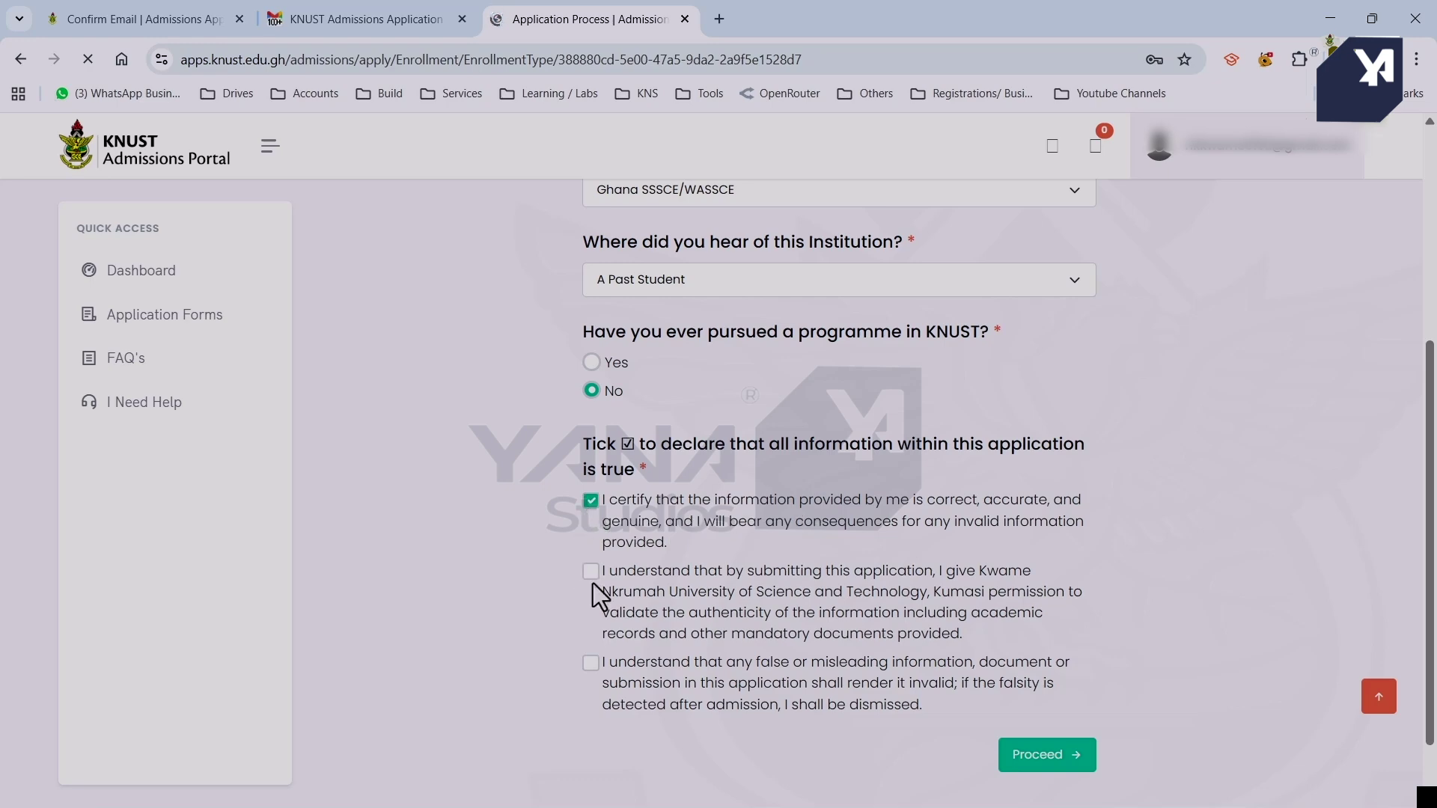
click(590, 573)
click(591, 663)
scroll(765, 717, up, 5)
scroll(899, 708, down, 6)
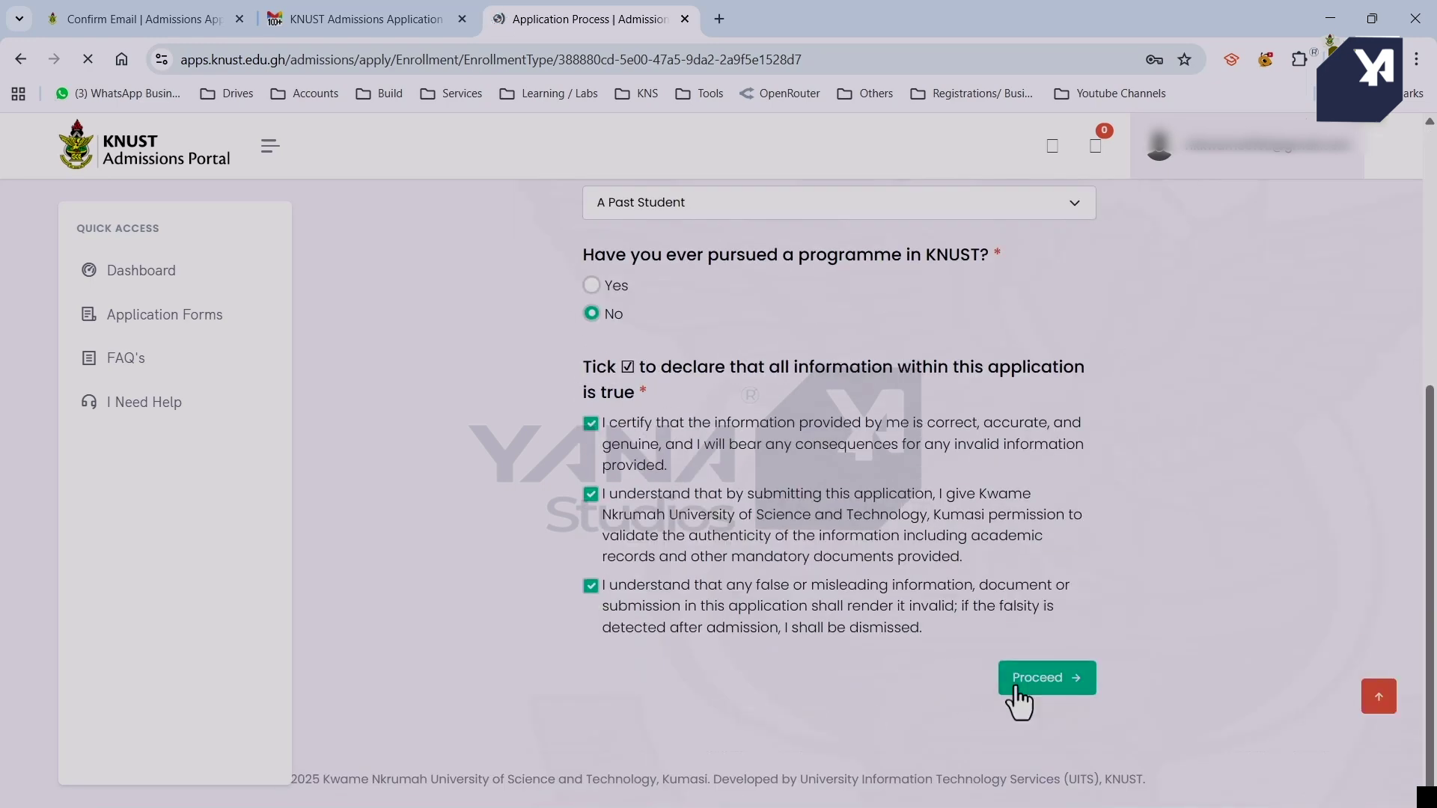
click(1027, 683)
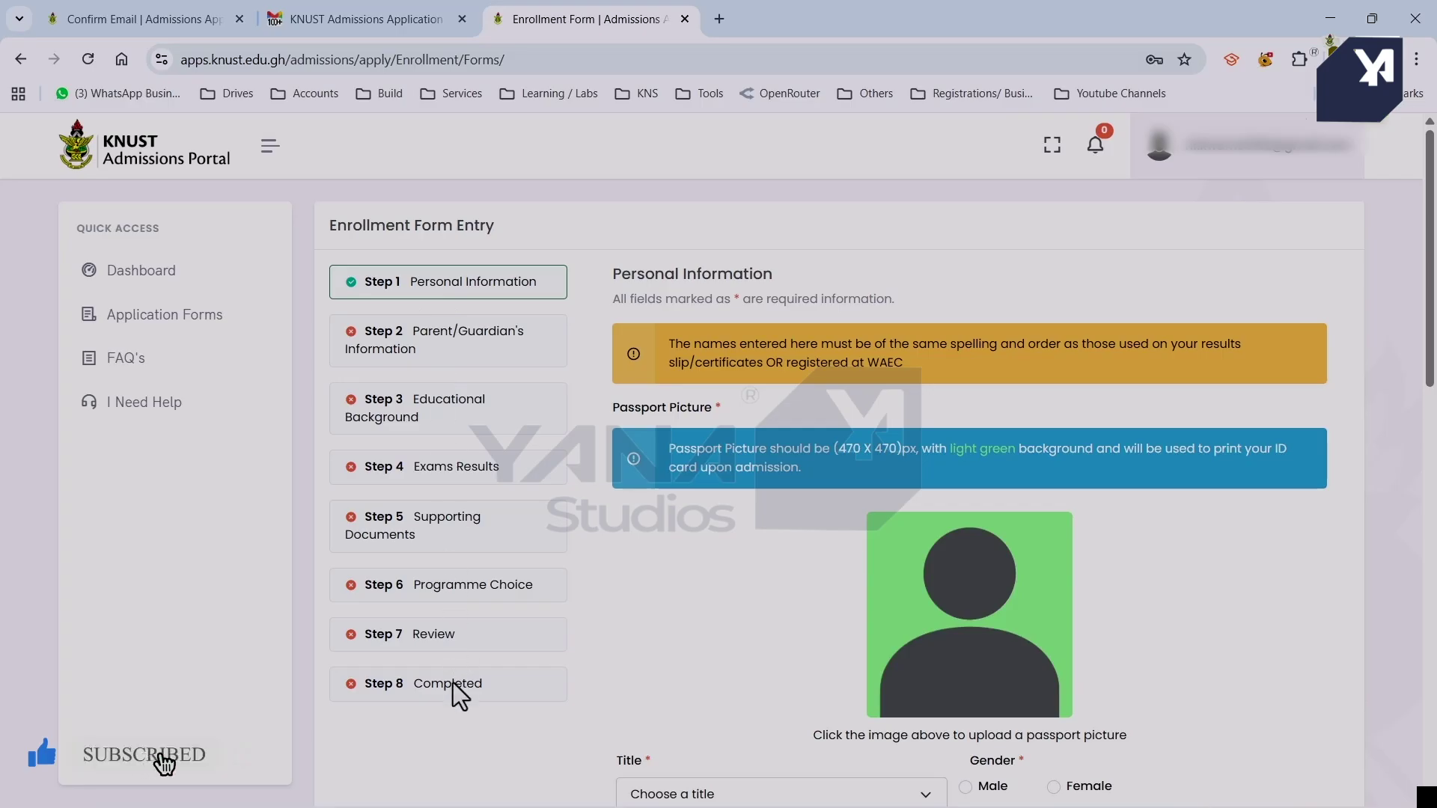
Set gender Female, title Miss and date of birth 24 December 2004.
scroll(909, 440, down, 3)
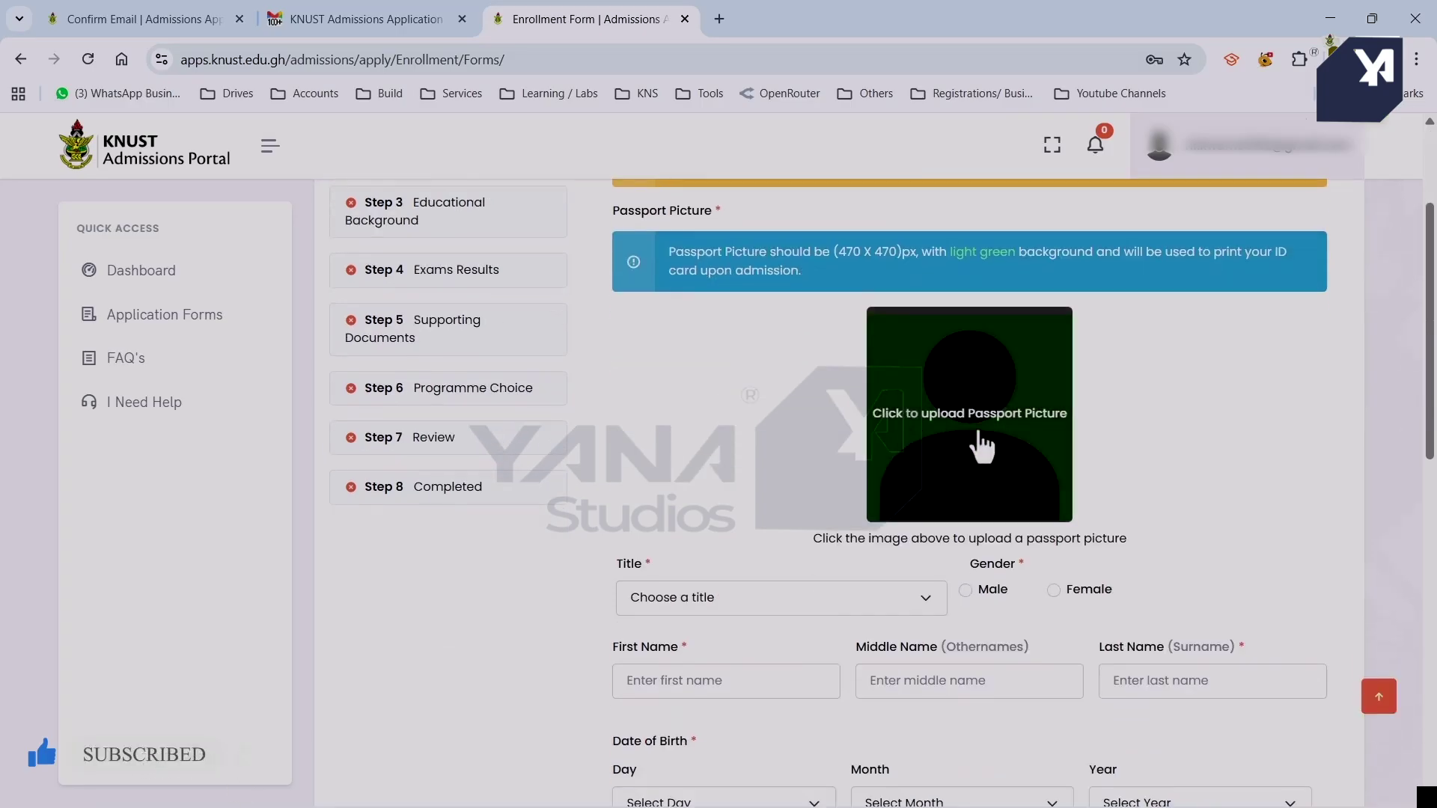
click(1055, 591)
click(874, 615)
click(830, 309)
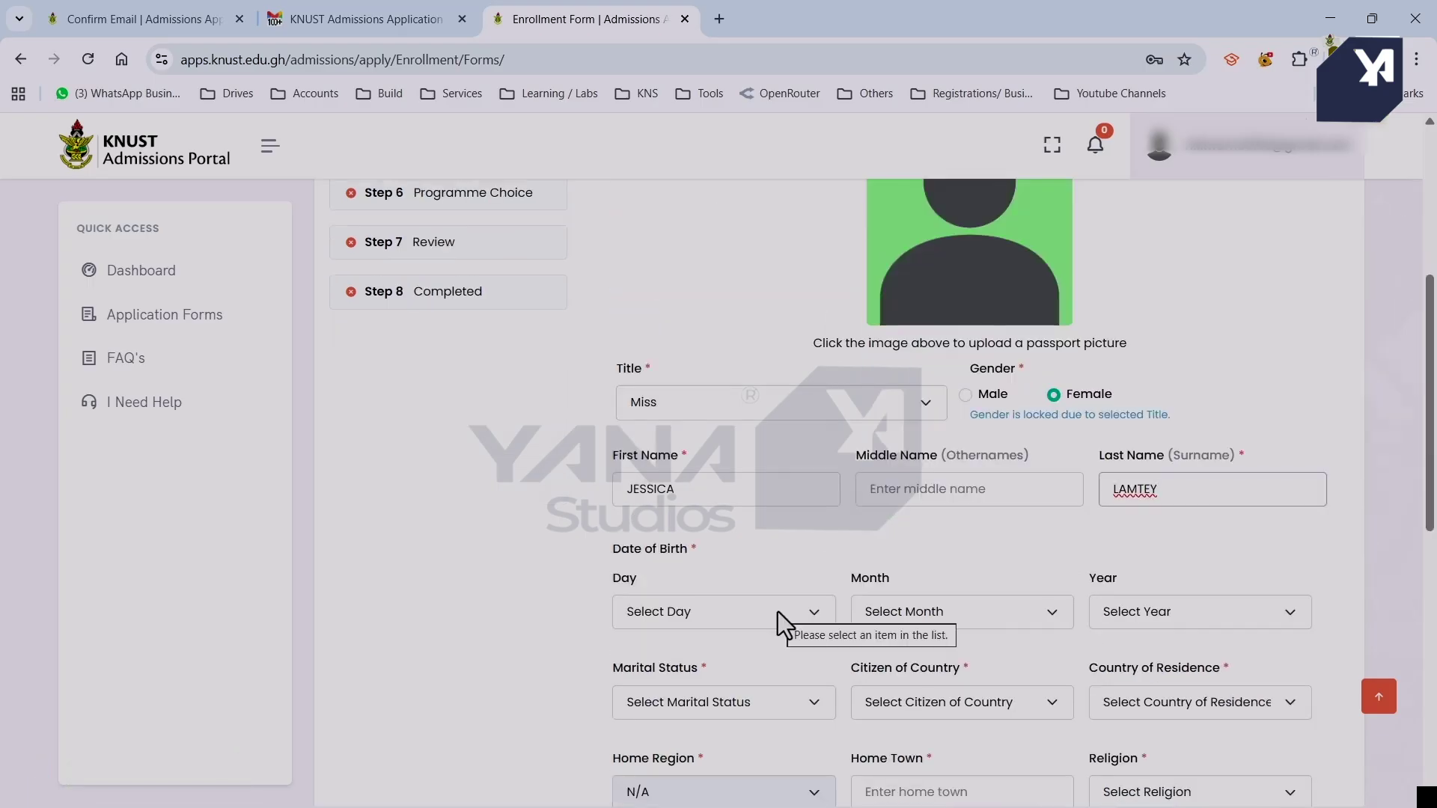
click(778, 612)
click(771, 423)
click(962, 612)
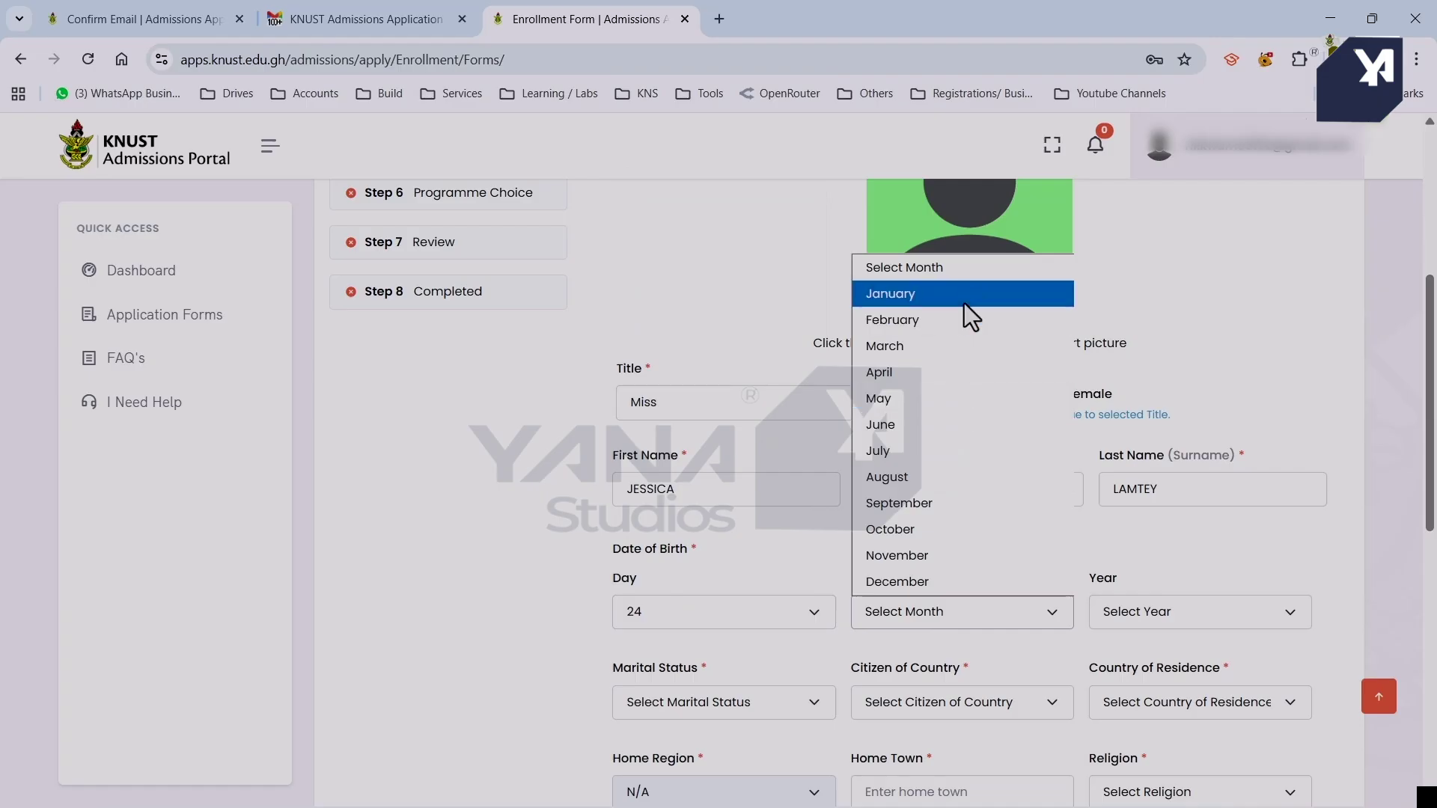
click(964, 582)
click(1148, 615)
scroll(1148, 450, down, 3)
click(1148, 438)
Set marital status Single, citizenship Ghana and country of residence Ghana (+233).
click(787, 702)
click(783, 593)
click(958, 706)
key(g)
key(g)
key(g)
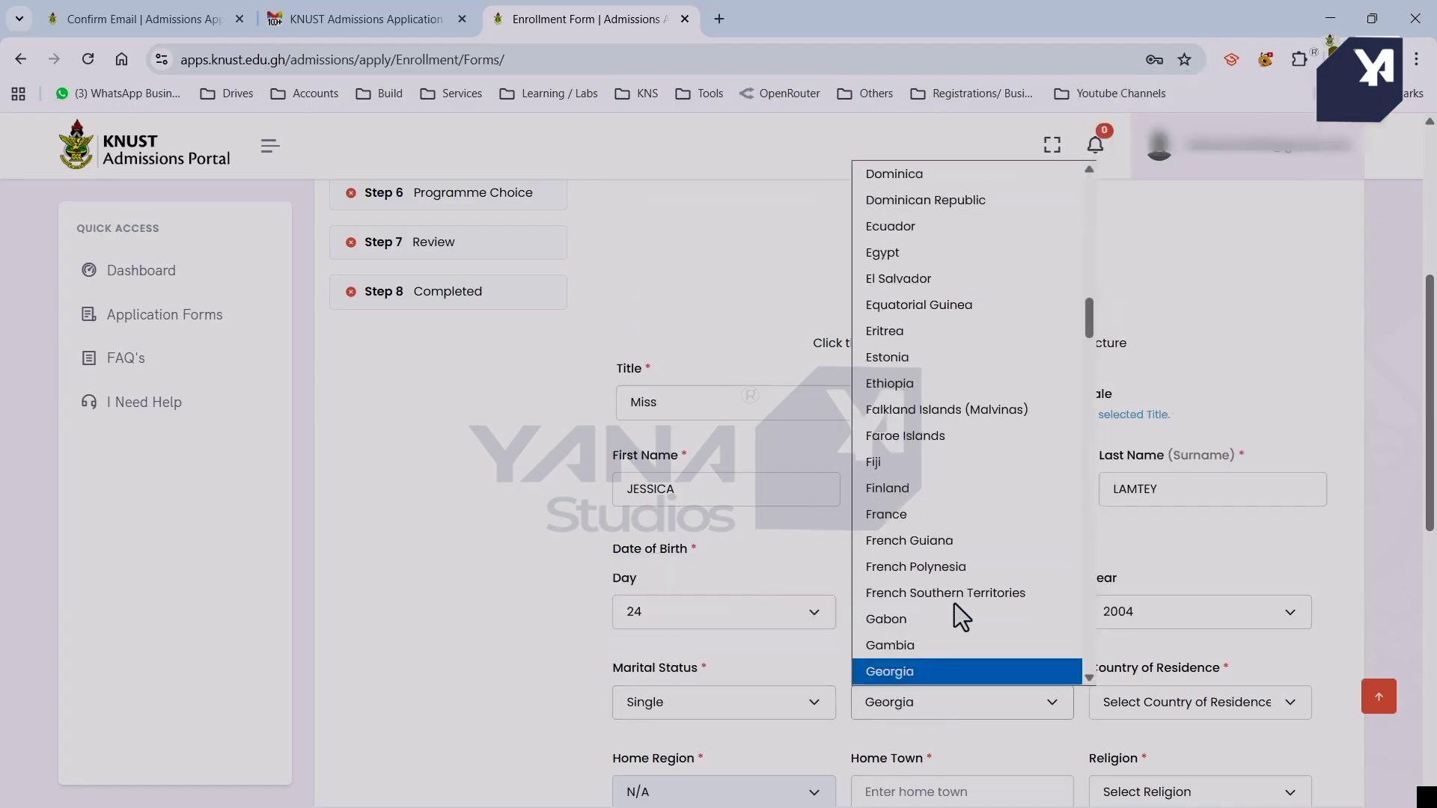
key(g)
key(g)
key(Return)
click(1223, 707)
key(g)
key(g)
key(g)
key(g)
key(g)
key(g)
key(g)
key(g)
key(g)
key(g)
key(g)
key(g)
key(g)
key(g)
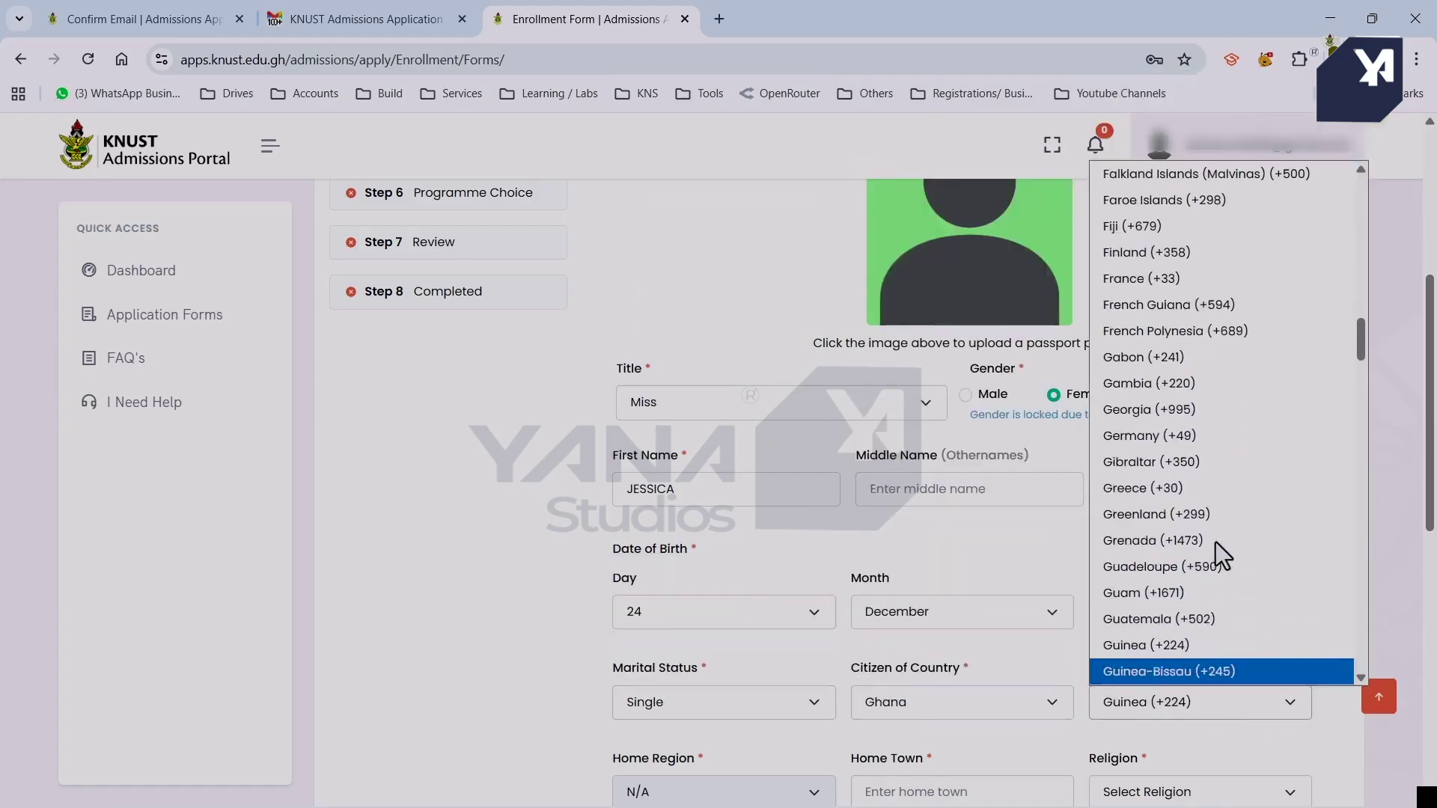
key(g)
key(g)
key(g)
scroll(1229, 487, up, 15)
click(1228, 200)
scroll(1125, 593, down, 3)
Set home region CENTRAL, home town KASOA and religion Christian.
click(774, 553)
click(774, 553)
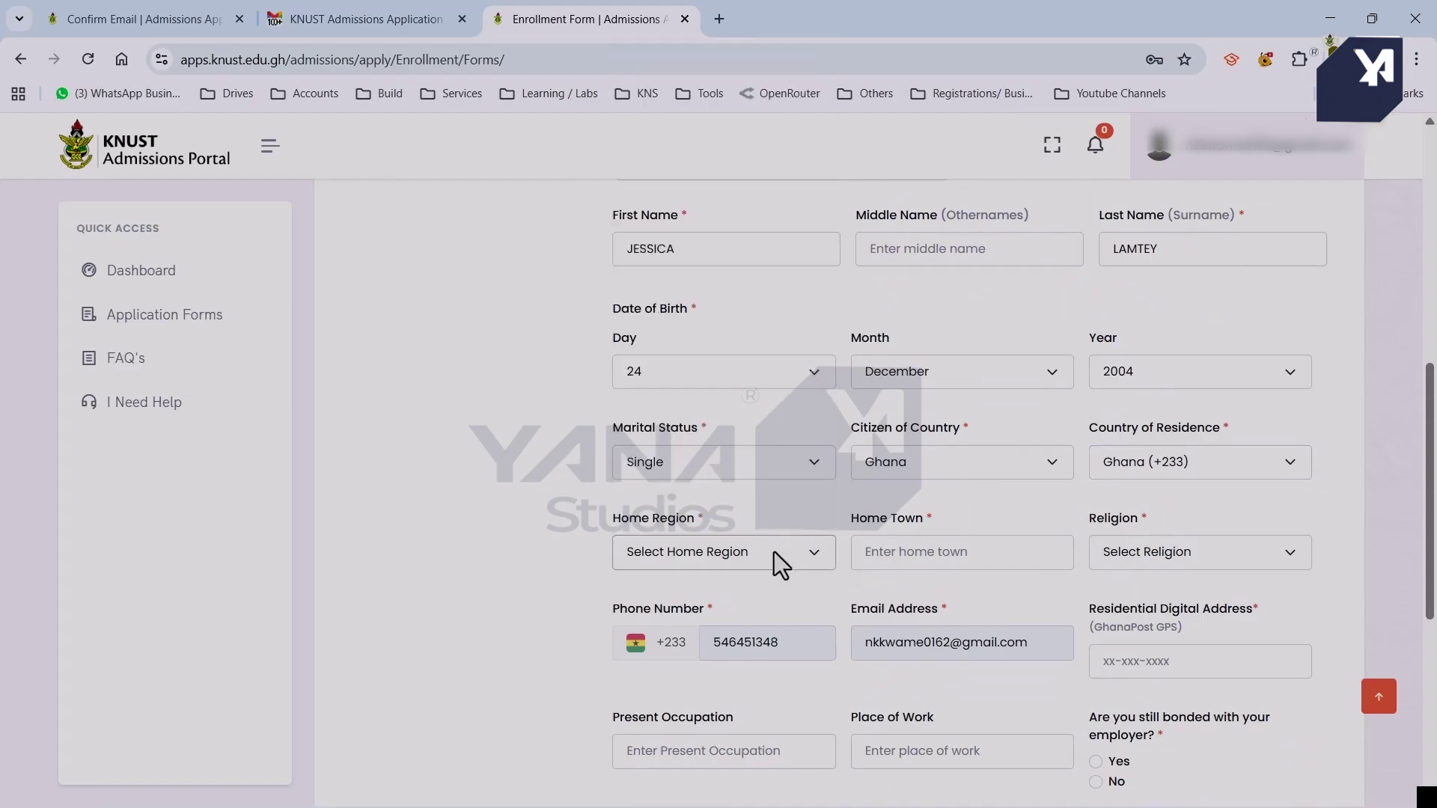
click(774, 551)
key(c)
key(Return)
click(933, 551)
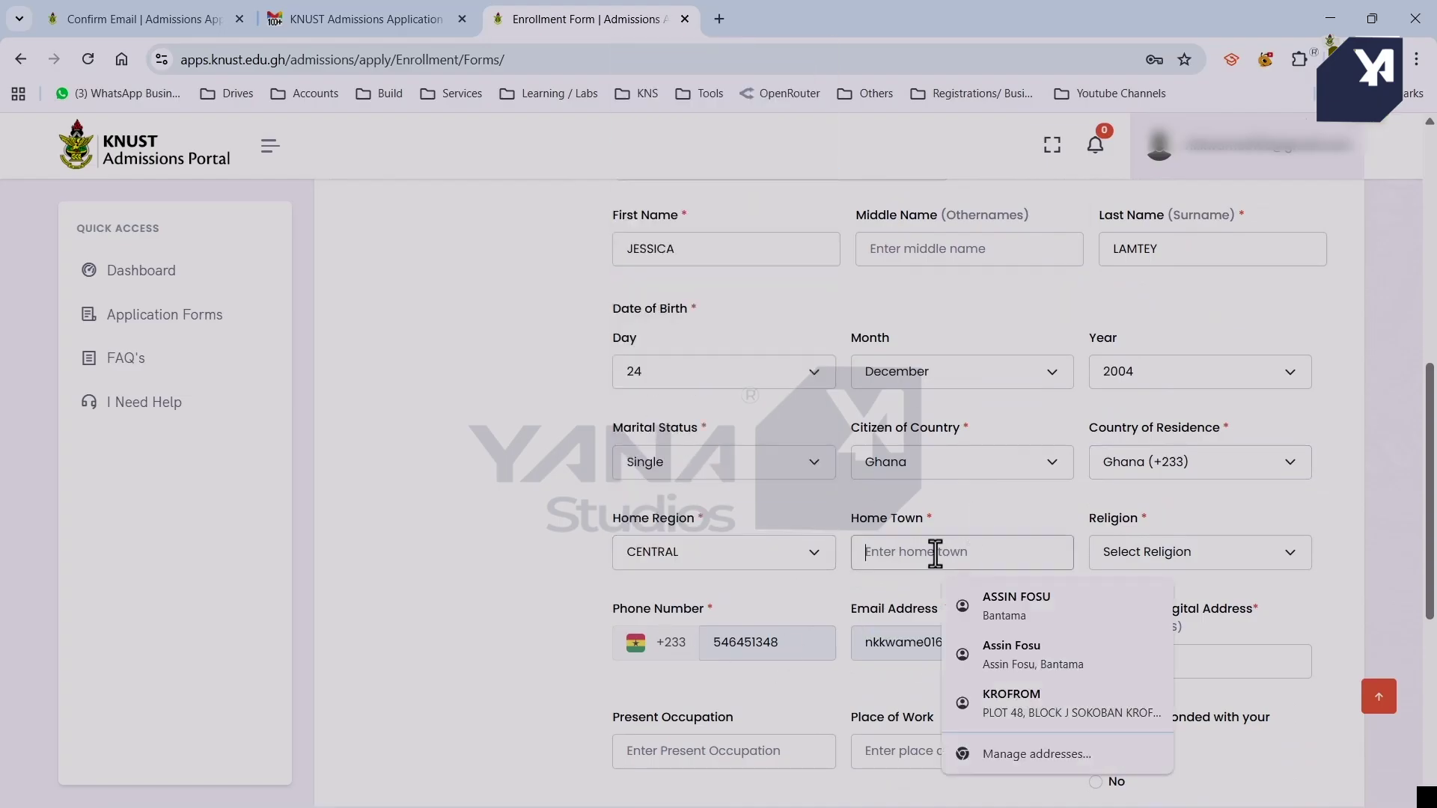
text(KASOA)
click(1247, 552)
key(c)
key(c)
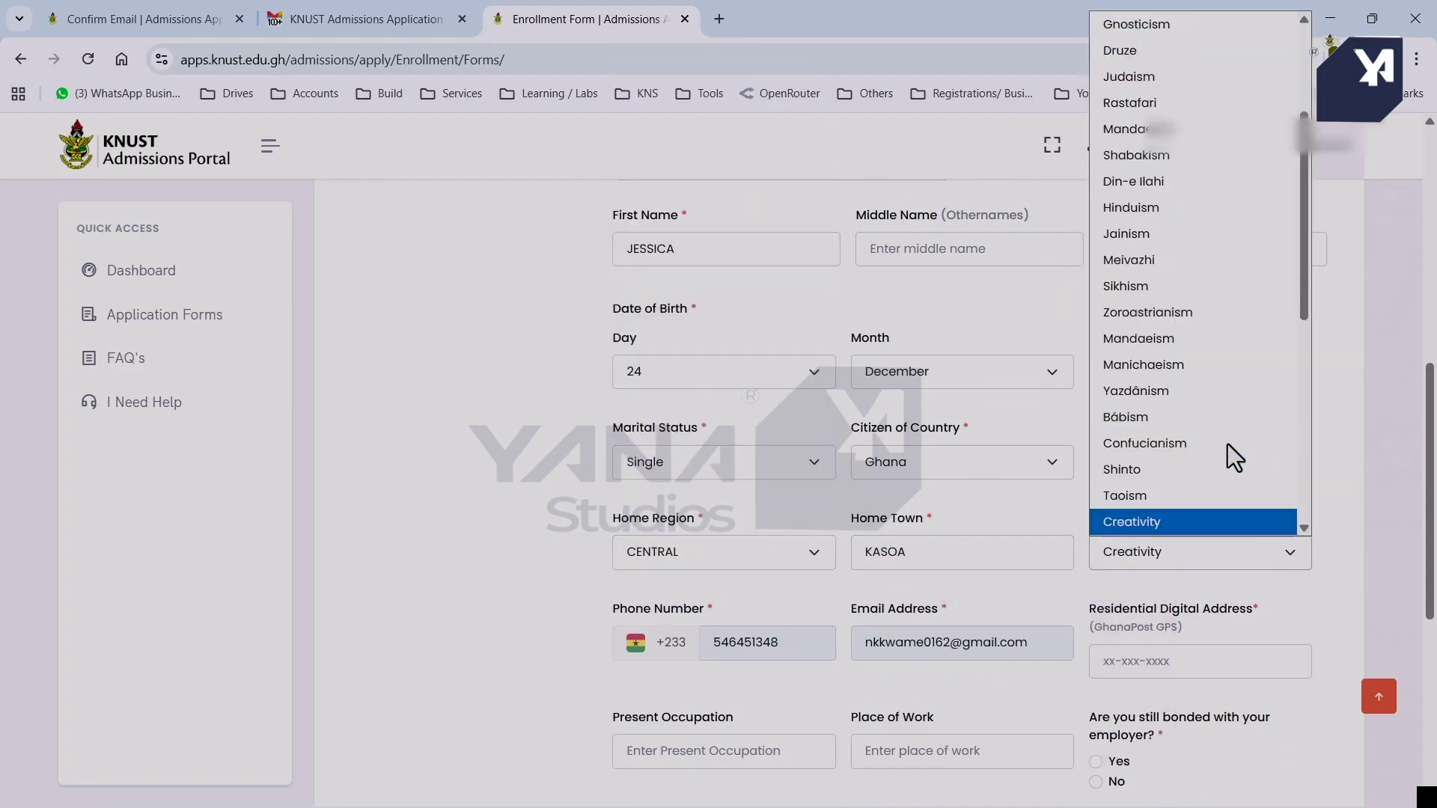
key(Return)
scroll(1239, 555, down, 2)
click(1218, 535)
Enter the digital address, upload Untitled-1.jpg as the passport photo and save personal information.
text(CX)
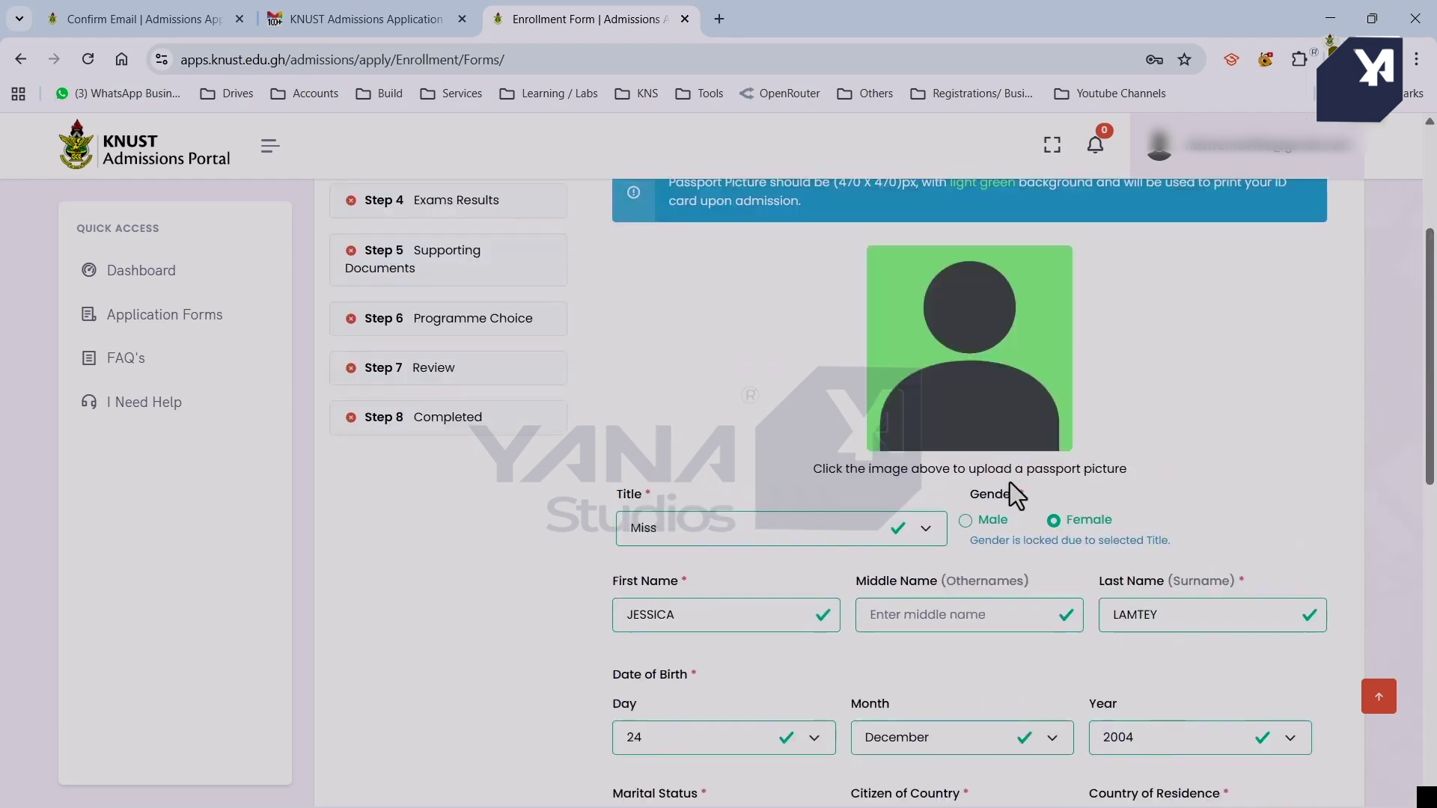
scroll(1004, 450, up, 2)
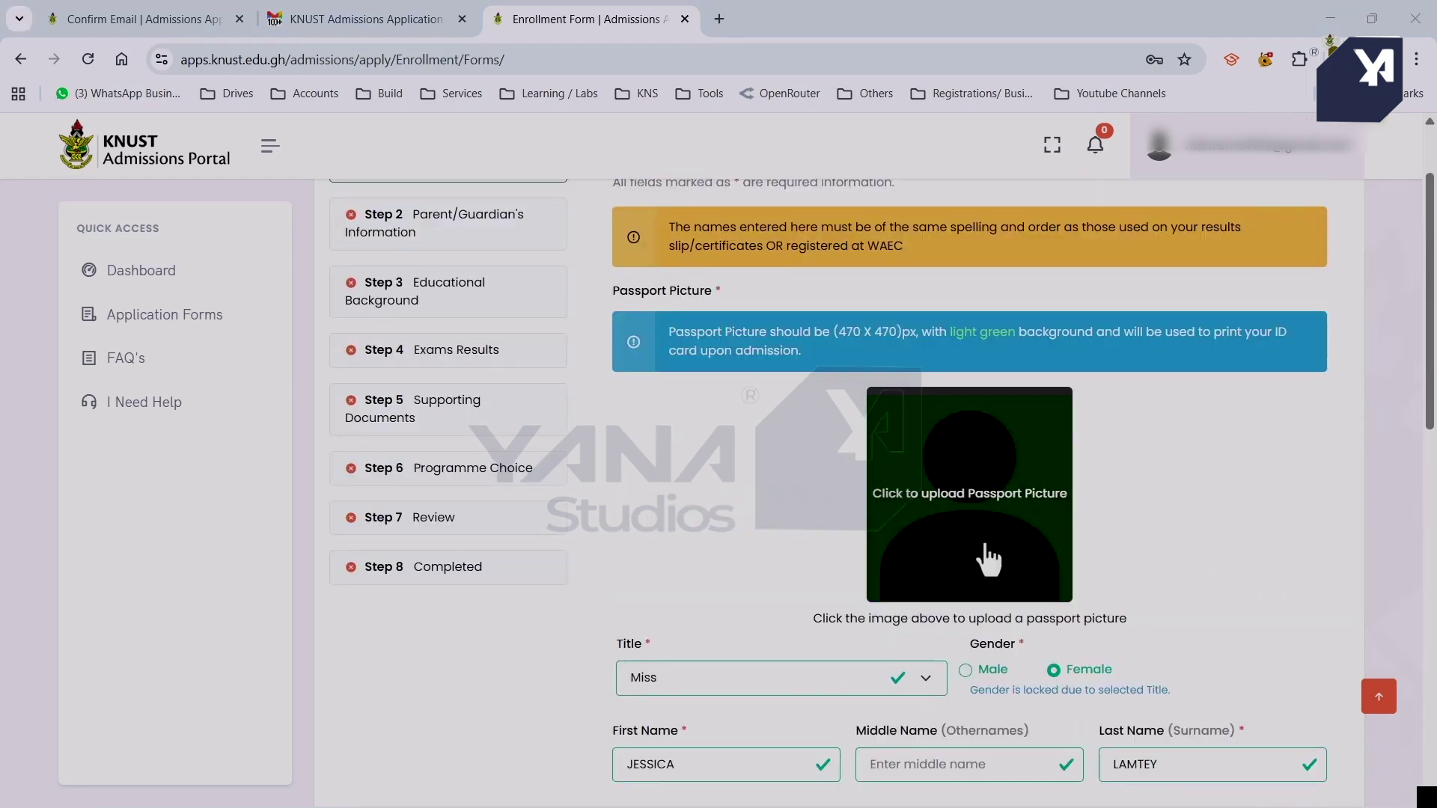
click(992, 552)
click(189, 166)
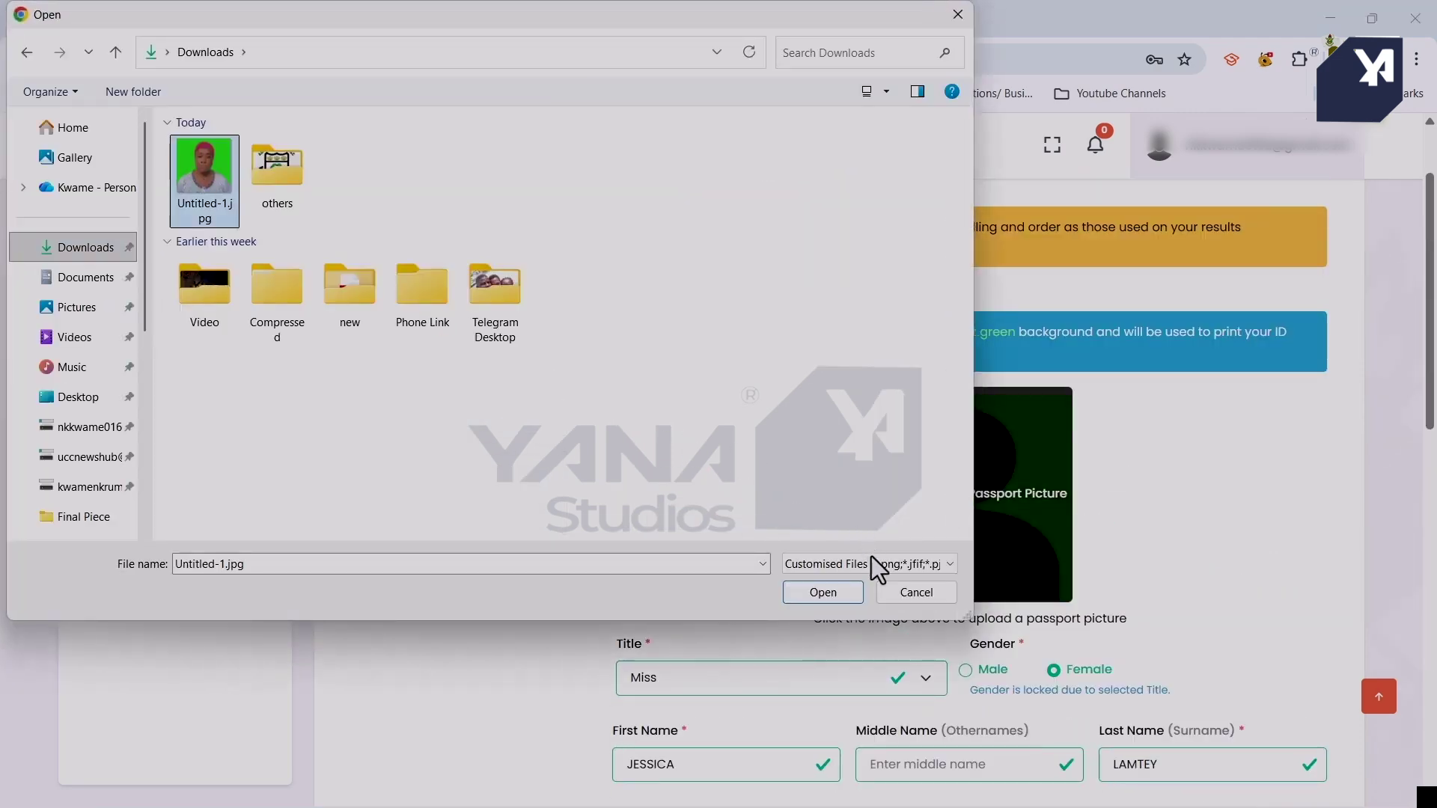
click(826, 594)
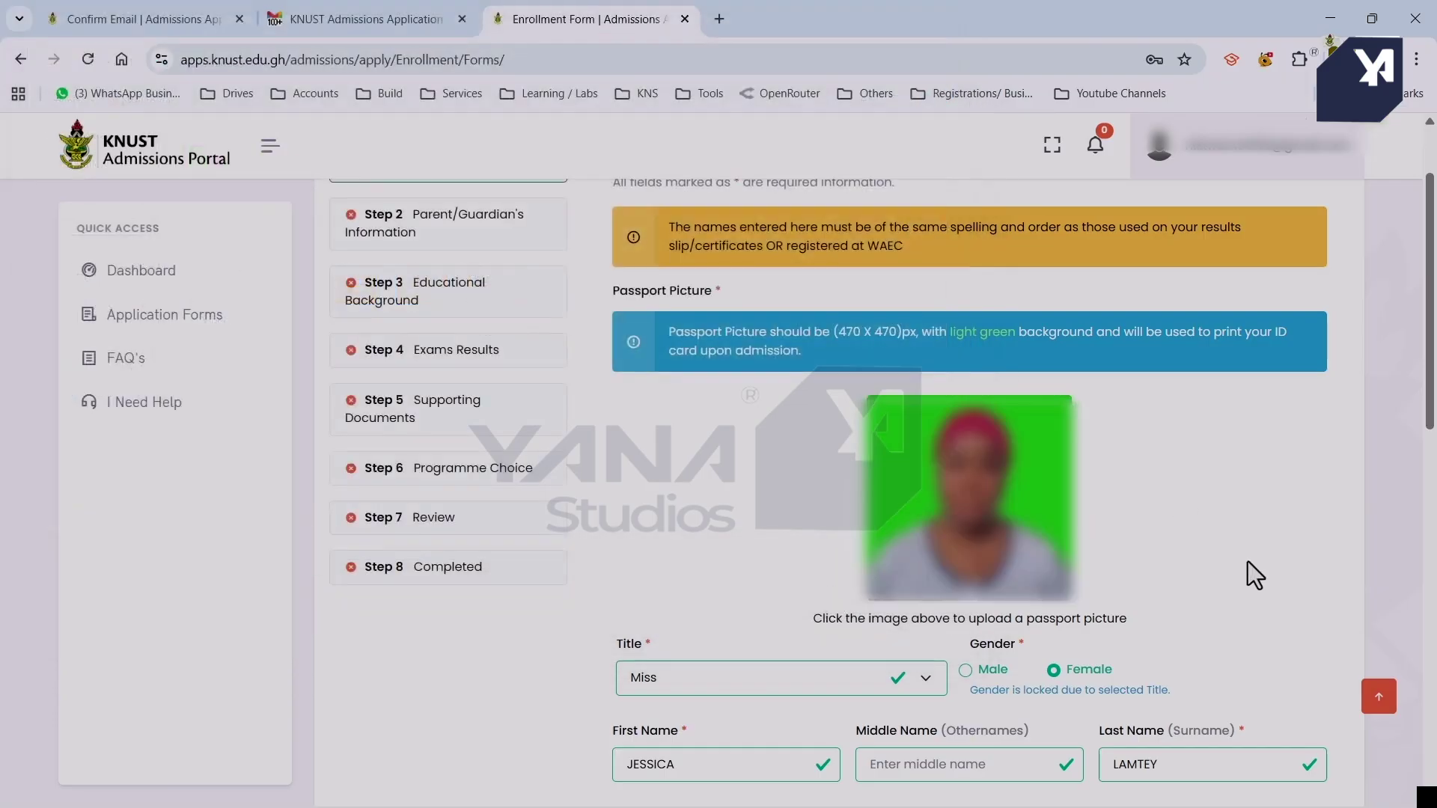
scroll(1216, 531, down, 10)
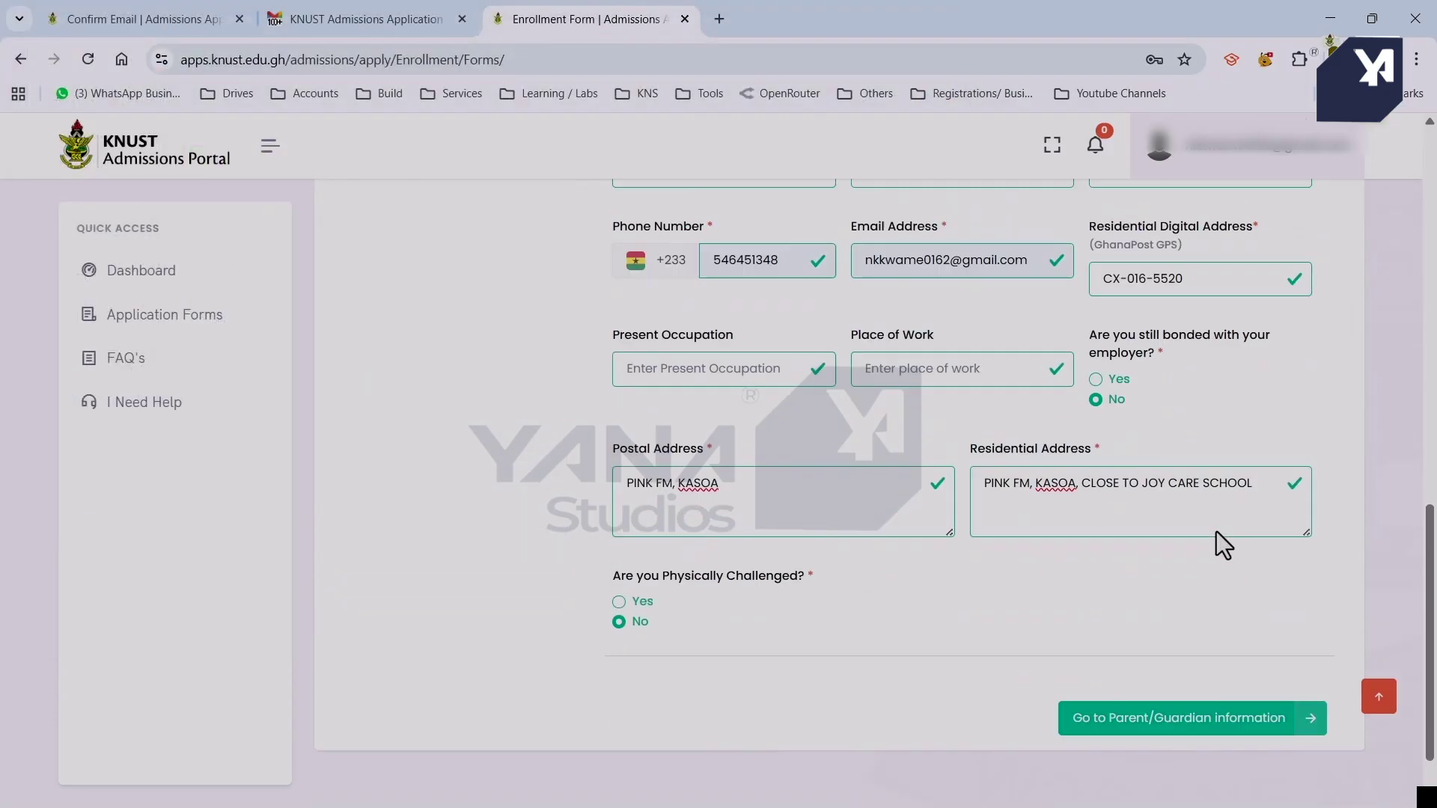
click(1231, 726)
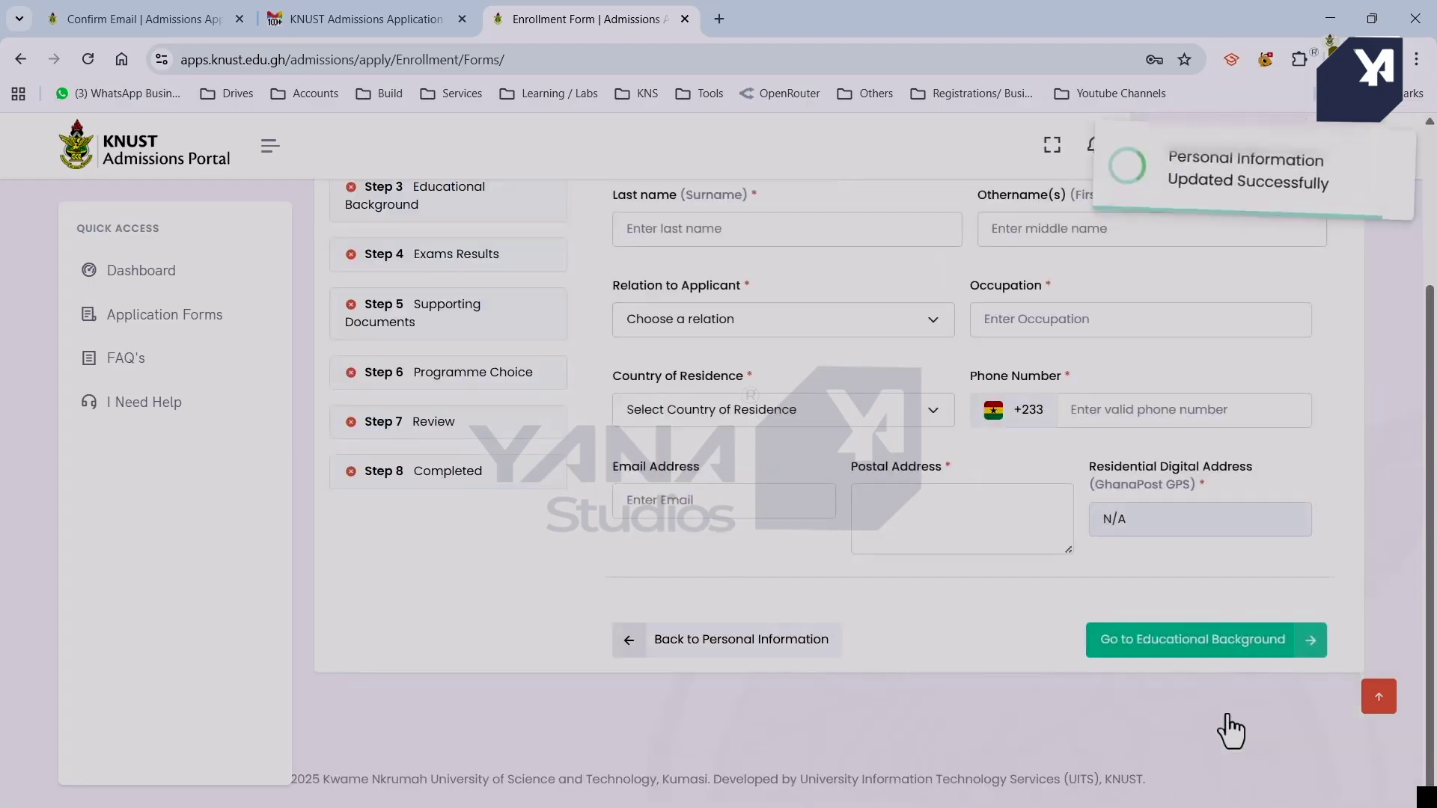
Set the guardian's title to Mr. and save the Parent/Guardian details.
scroll(782, 537, up, 3)
click(789, 367)
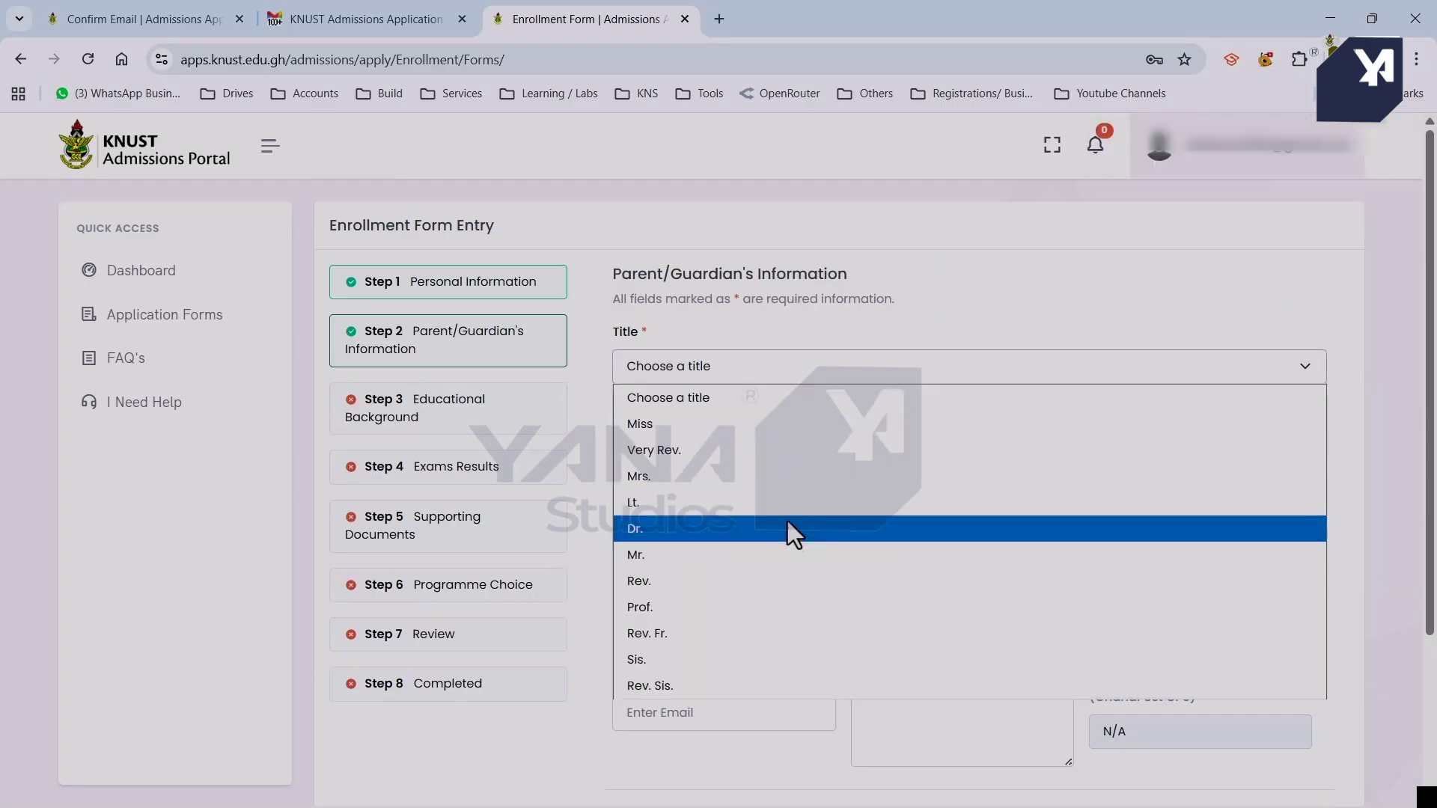
click(787, 555)
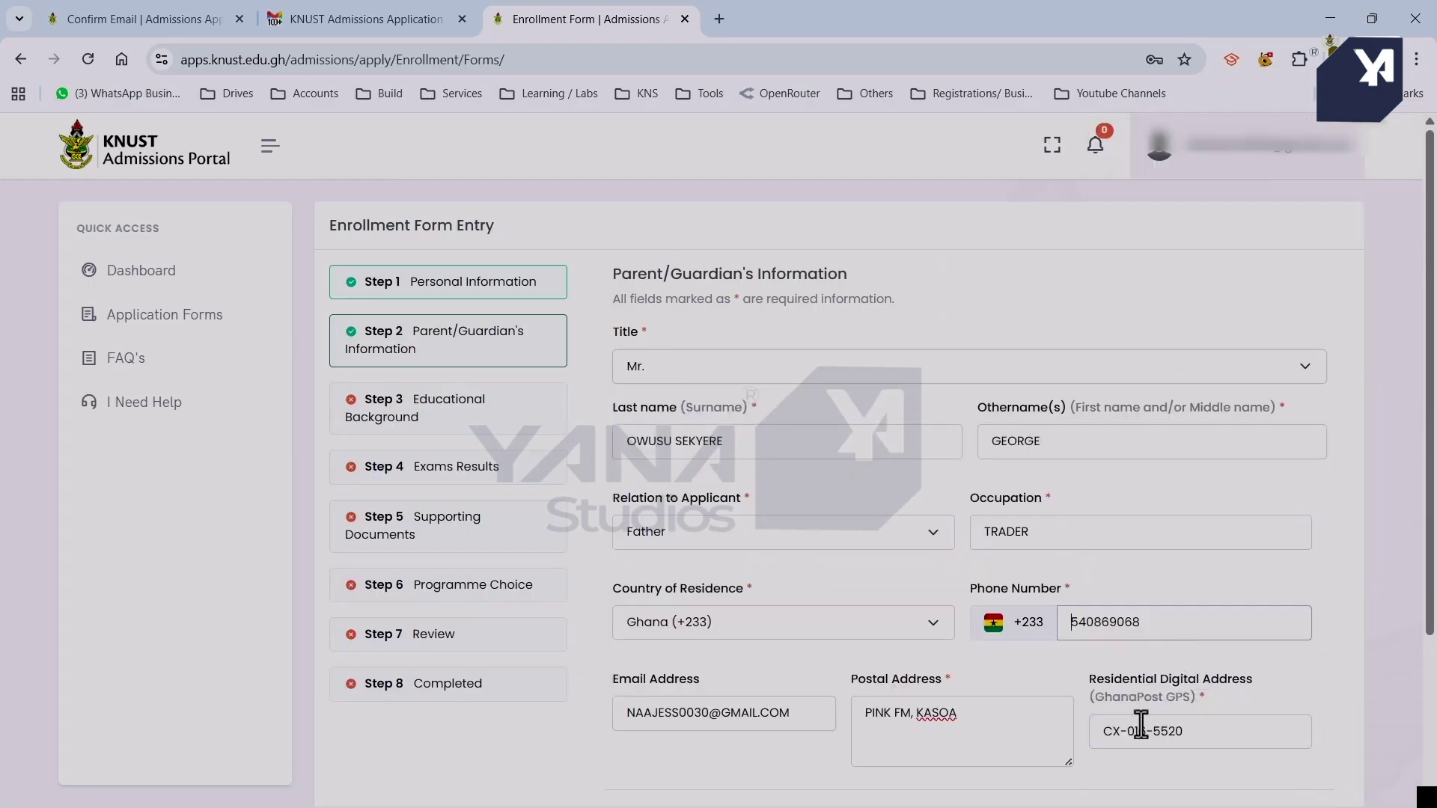
scroll(1141, 724, down, 4)
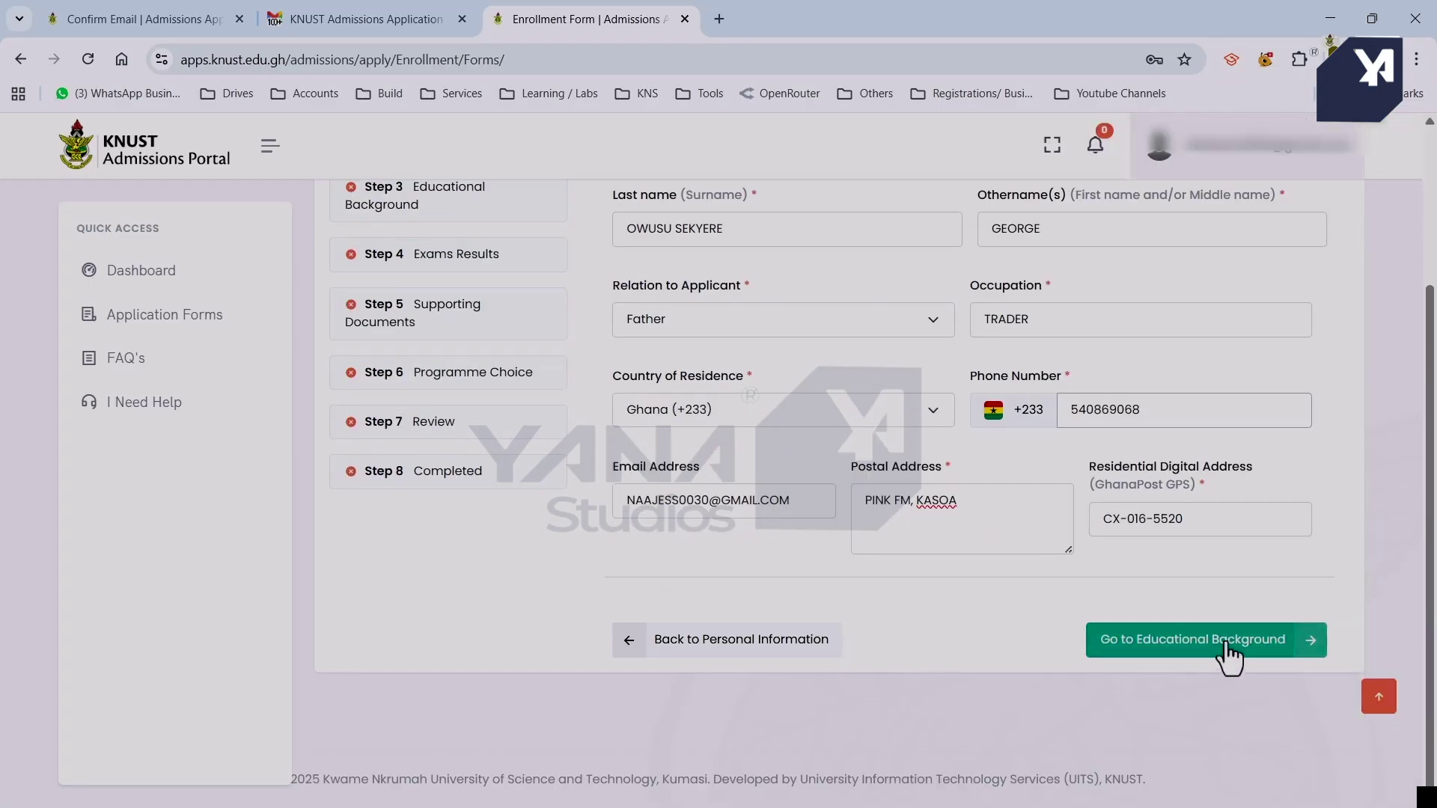
click(1229, 651)
Set the institution region to CENTRAL, search 'ek', and set start month January and end month June.
click(861, 419)
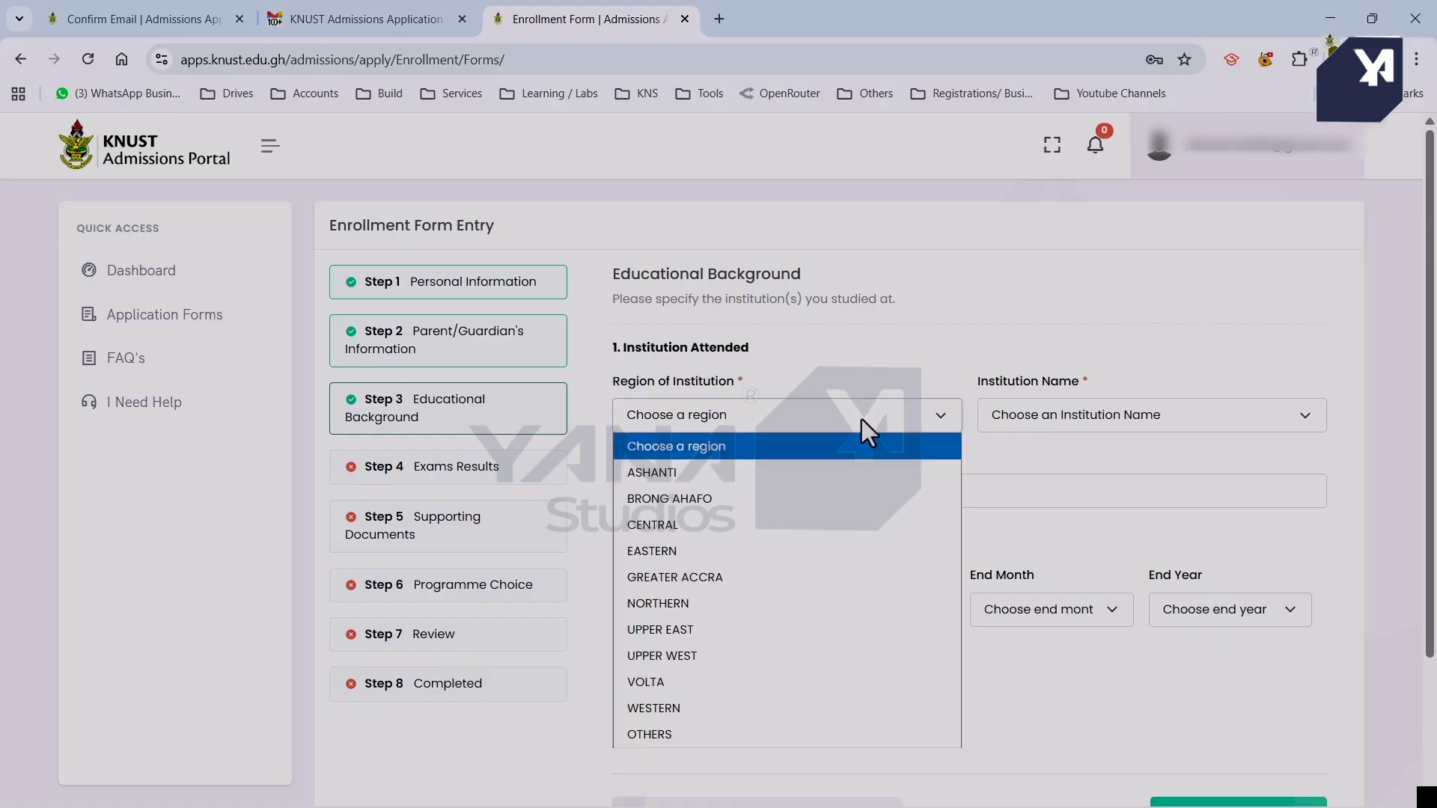
click(801, 520)
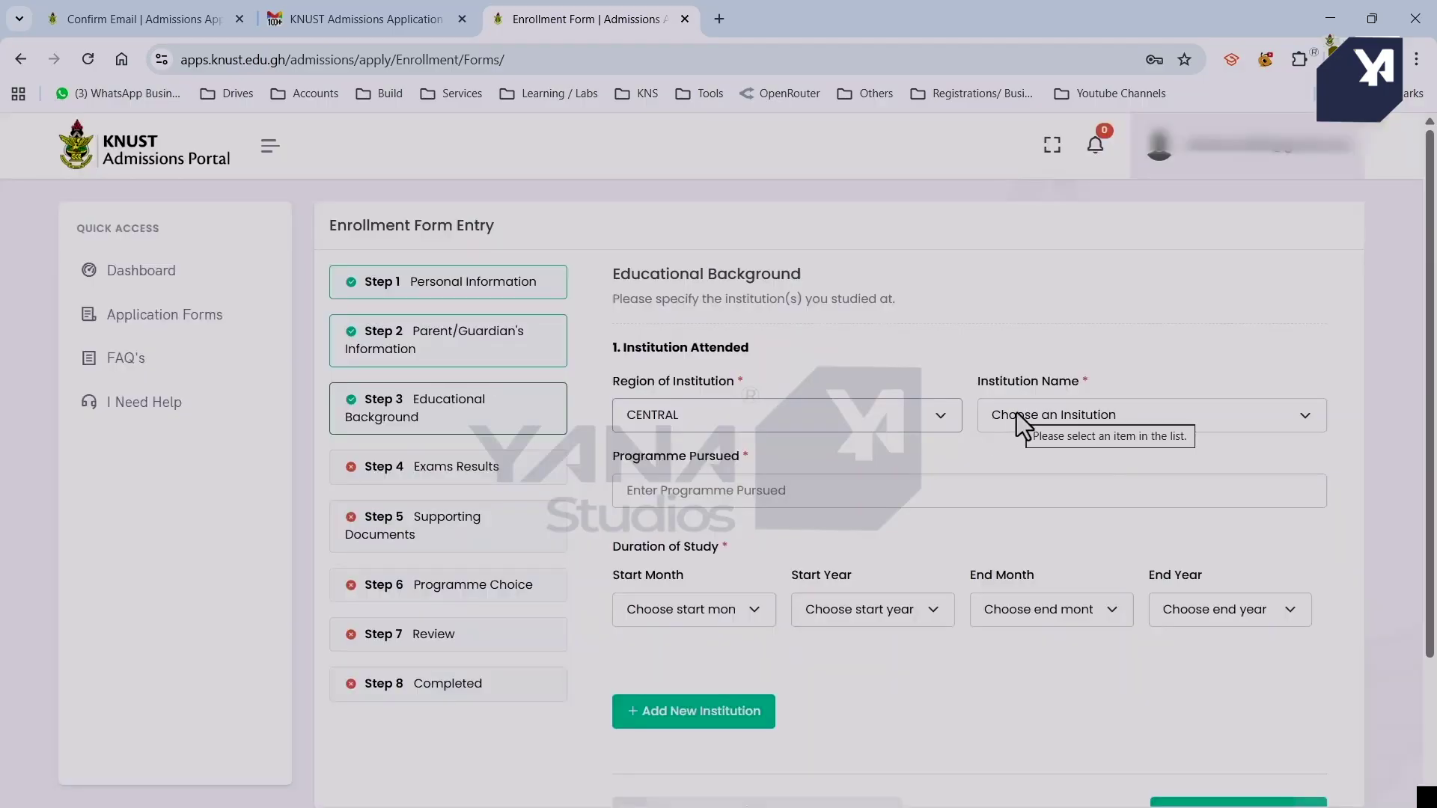
click(1016, 413)
text(ek)
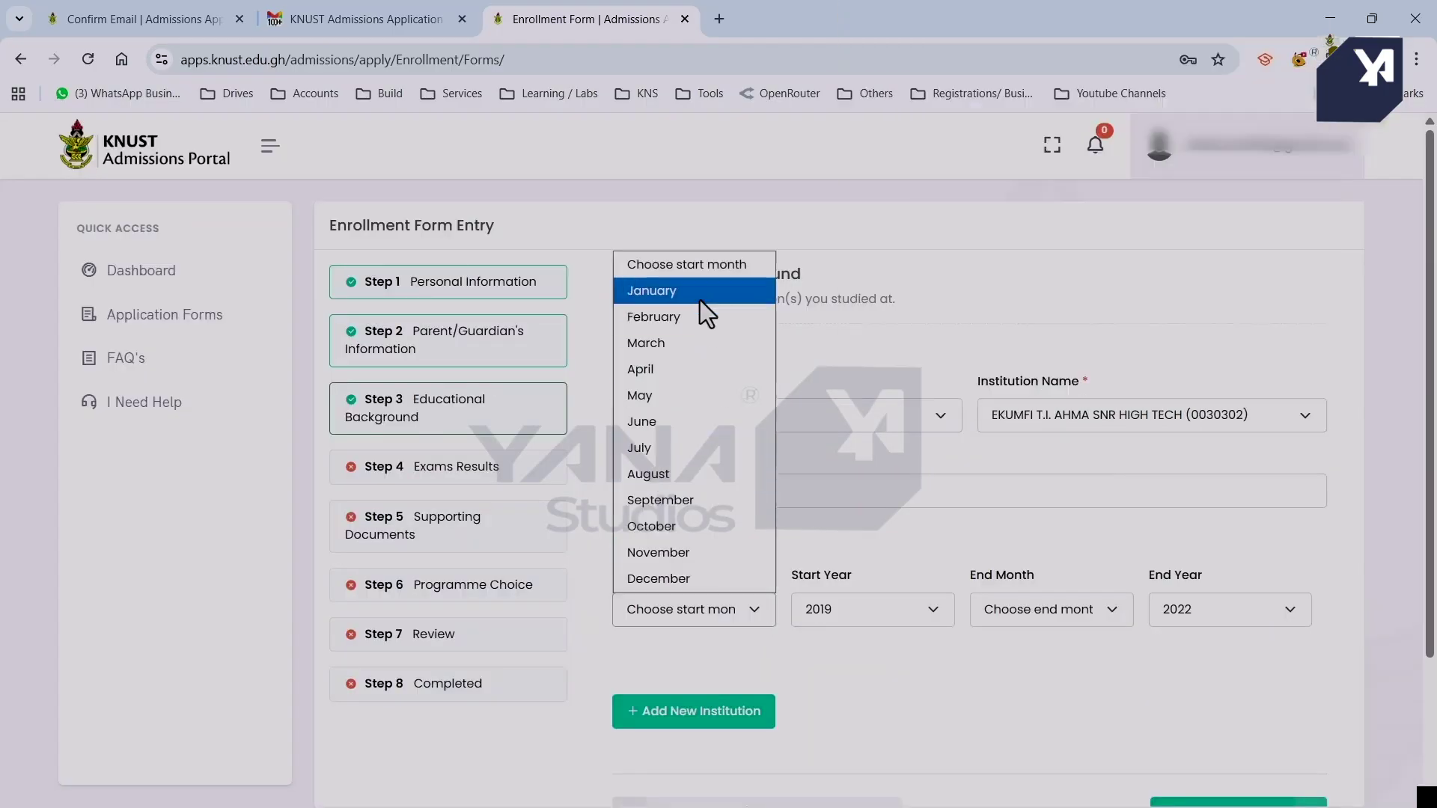
click(699, 292)
click(1022, 608)
click(1055, 422)
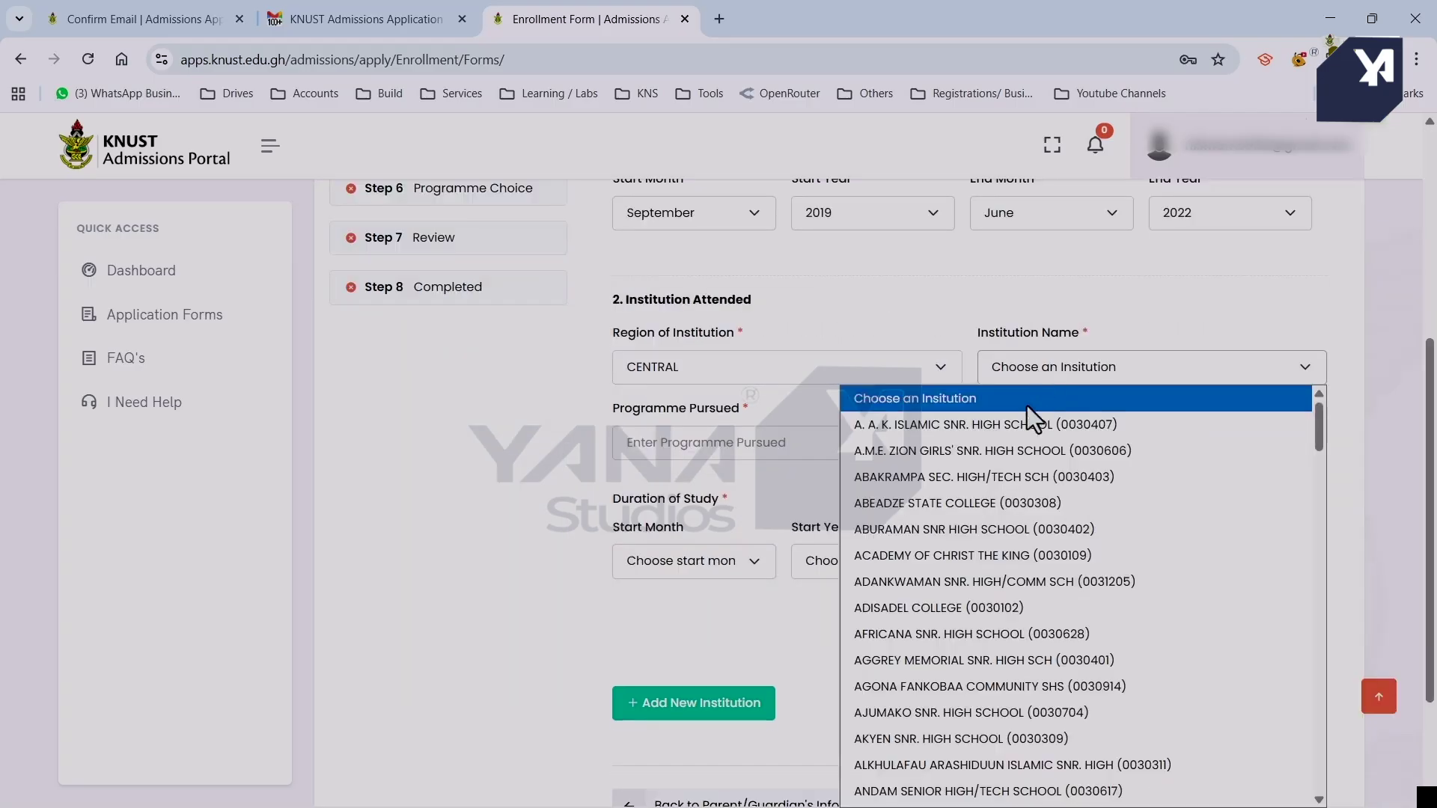
Select EKUMFI T.I. AHMA SNR HIGH TECH, remove the extra institution entry and save the education details.
text(k)
key(k)
key(k)
key(k)
key(k)
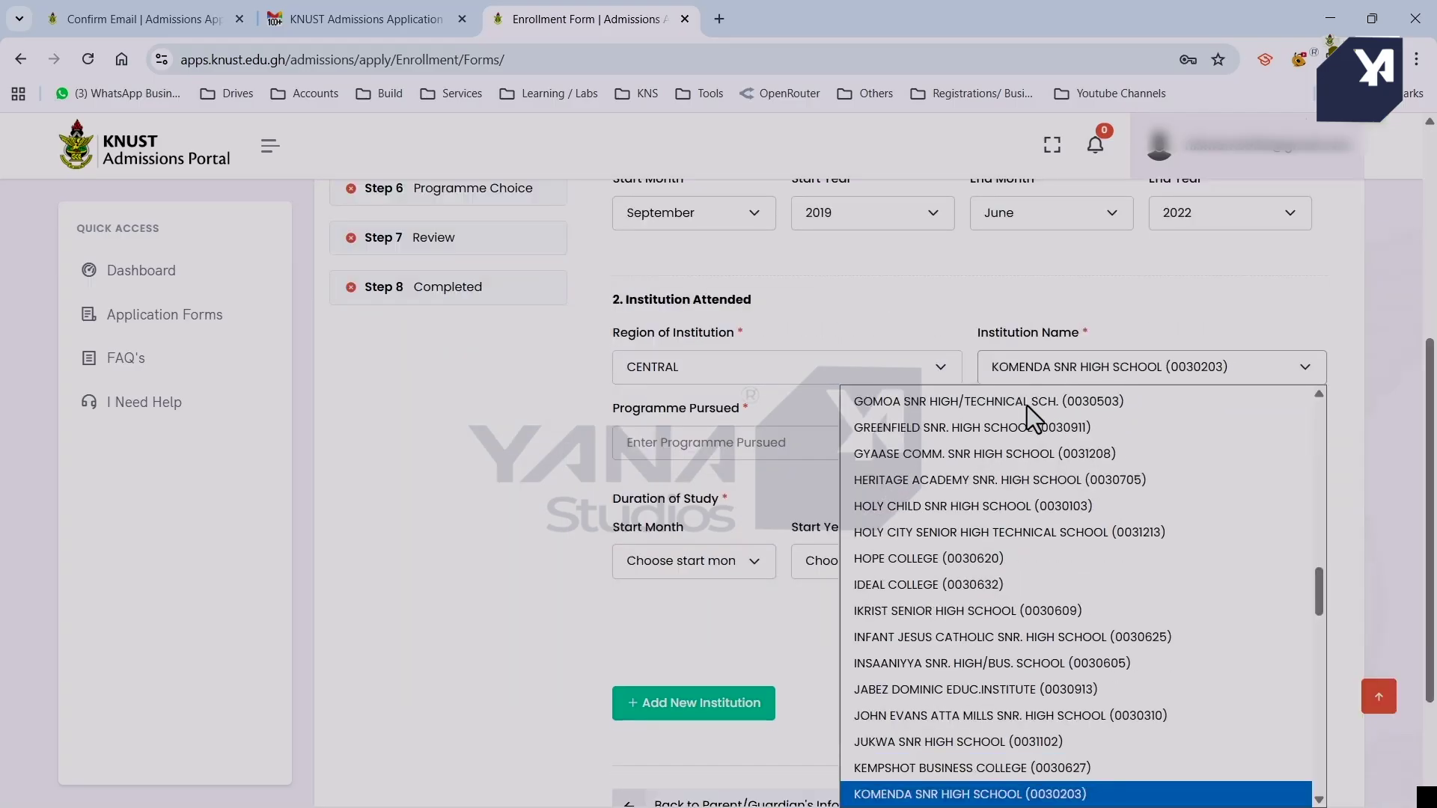
click(810, 448)
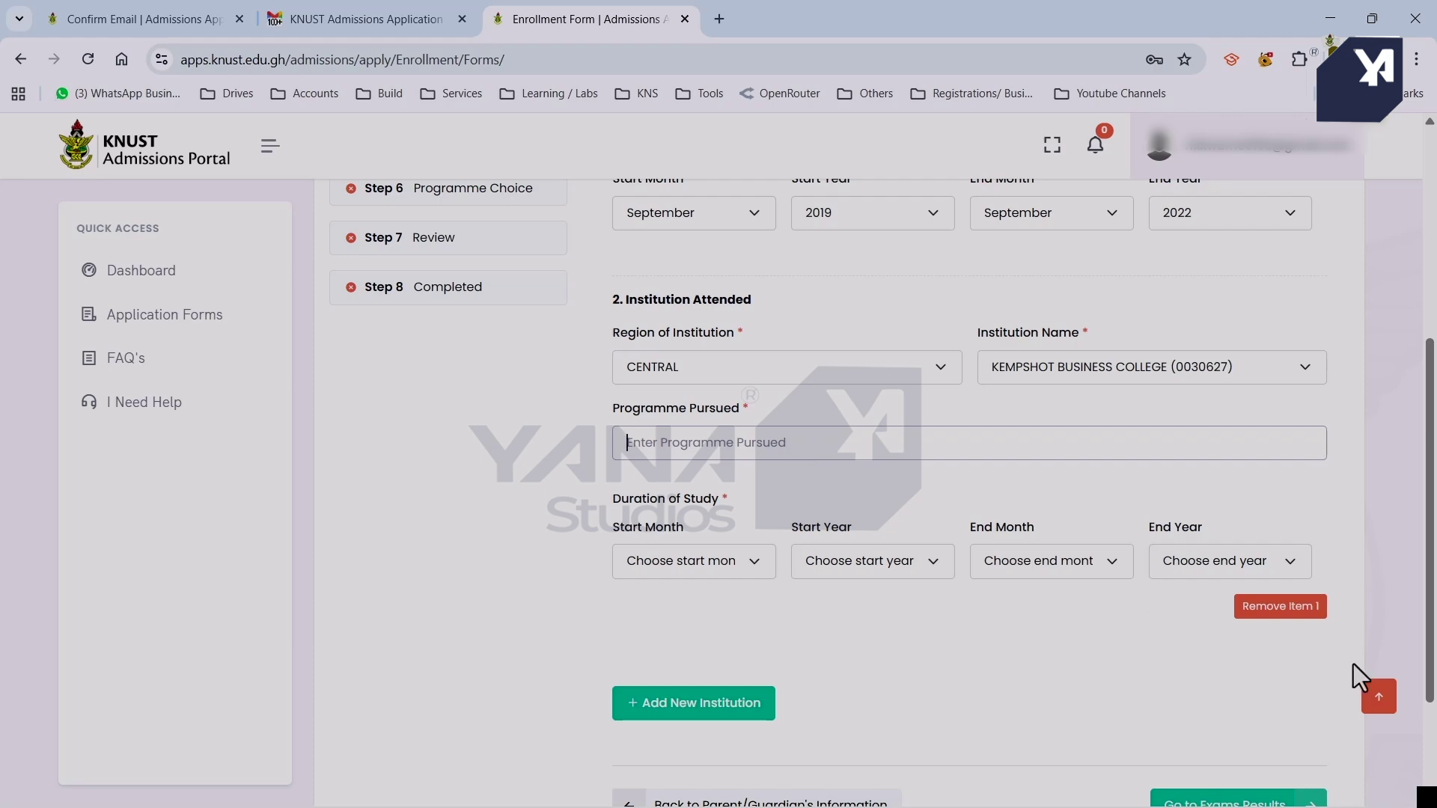
click(1273, 609)
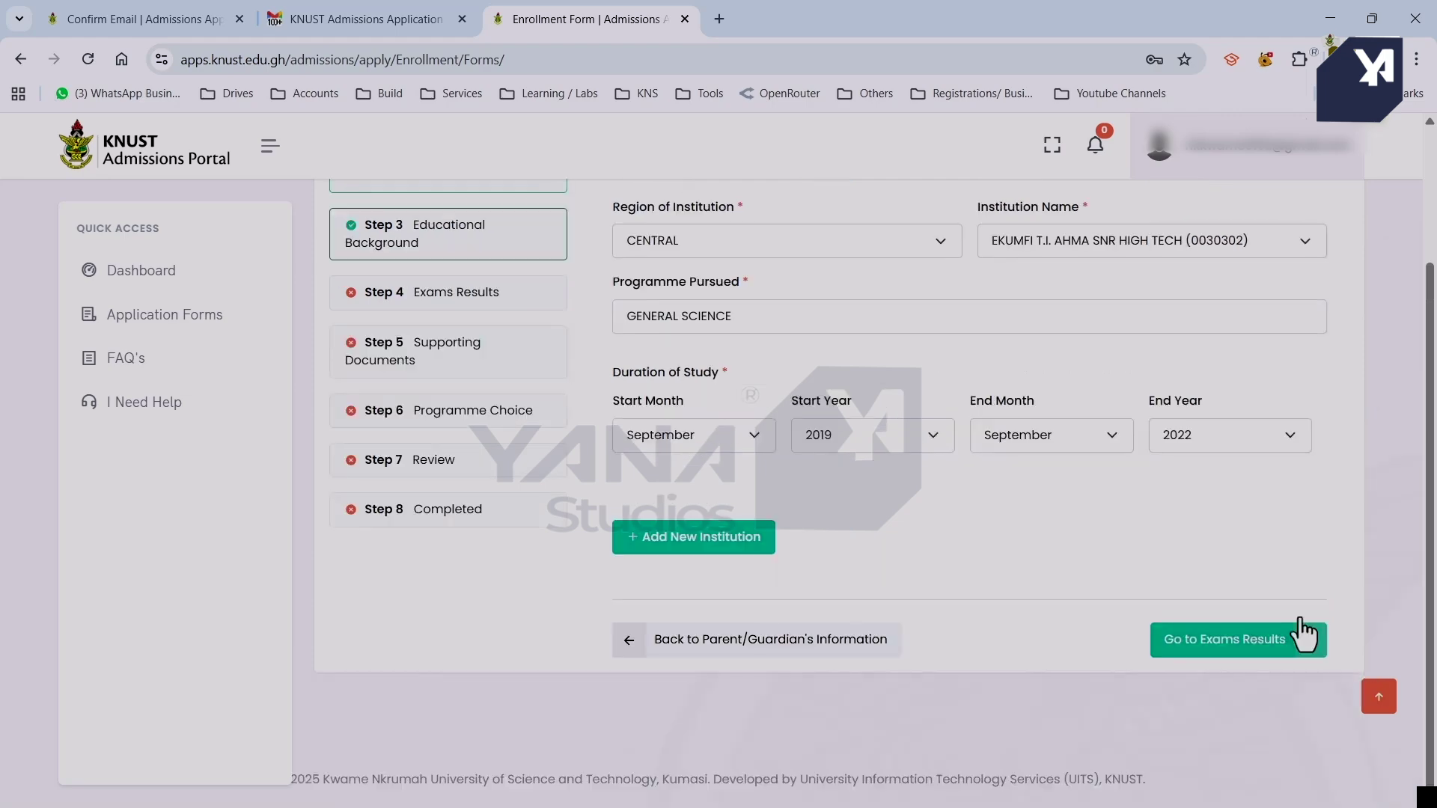
click(1231, 642)
Set the WASSCE sitting to May/June (School), year 2022, and enter the candidate's index number.
click(1072, 379)
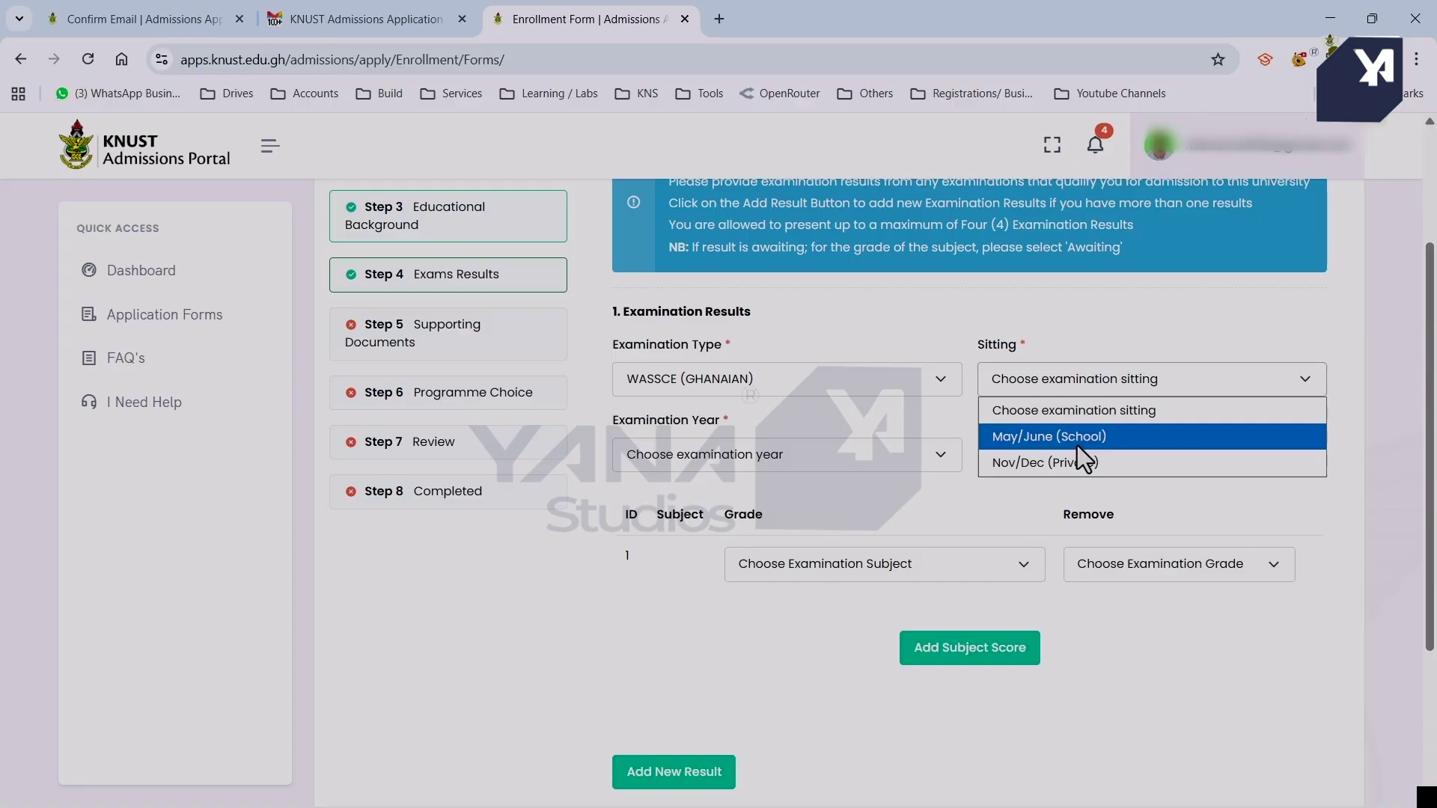
click(1078, 447)
click(851, 452)
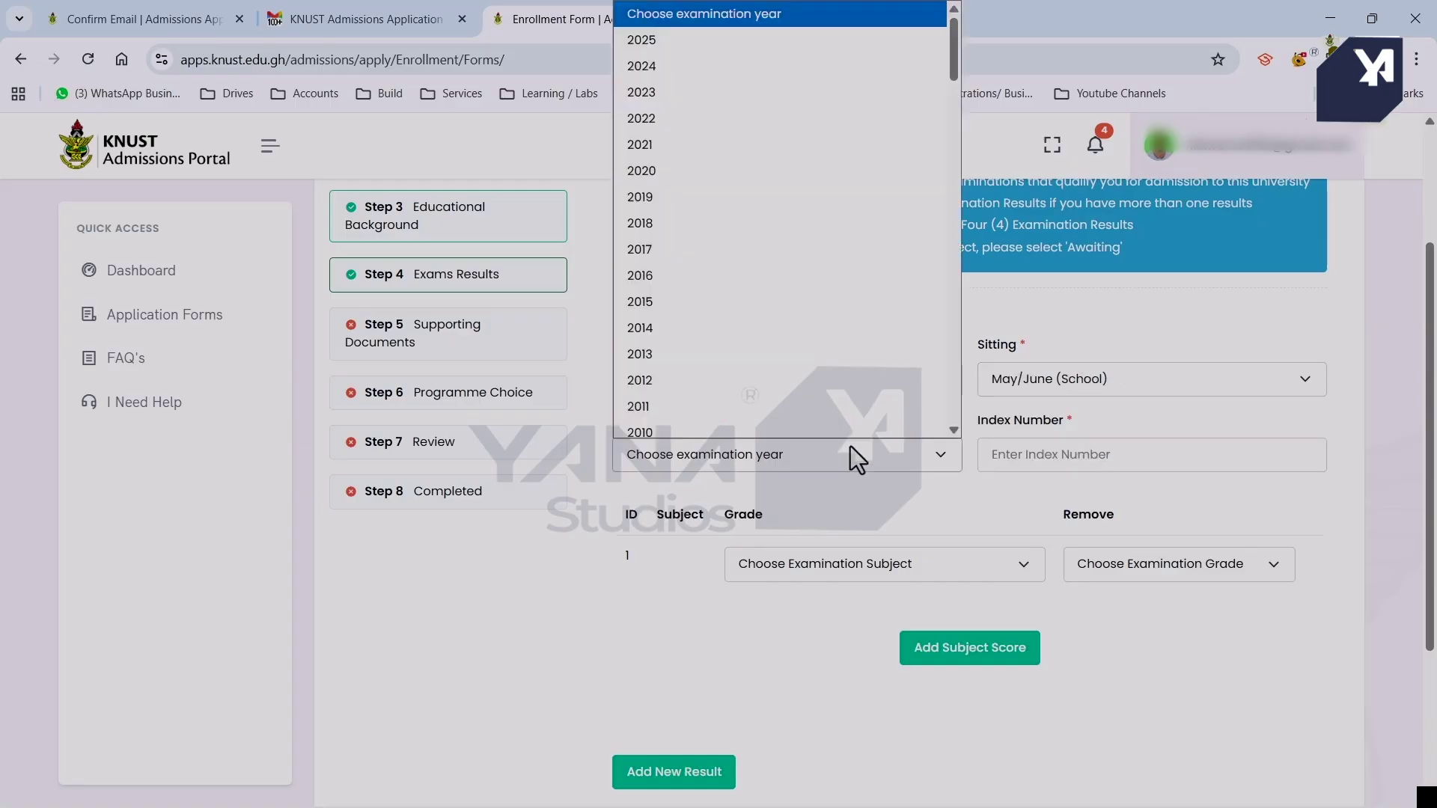
click(860, 106)
click(1078, 455)
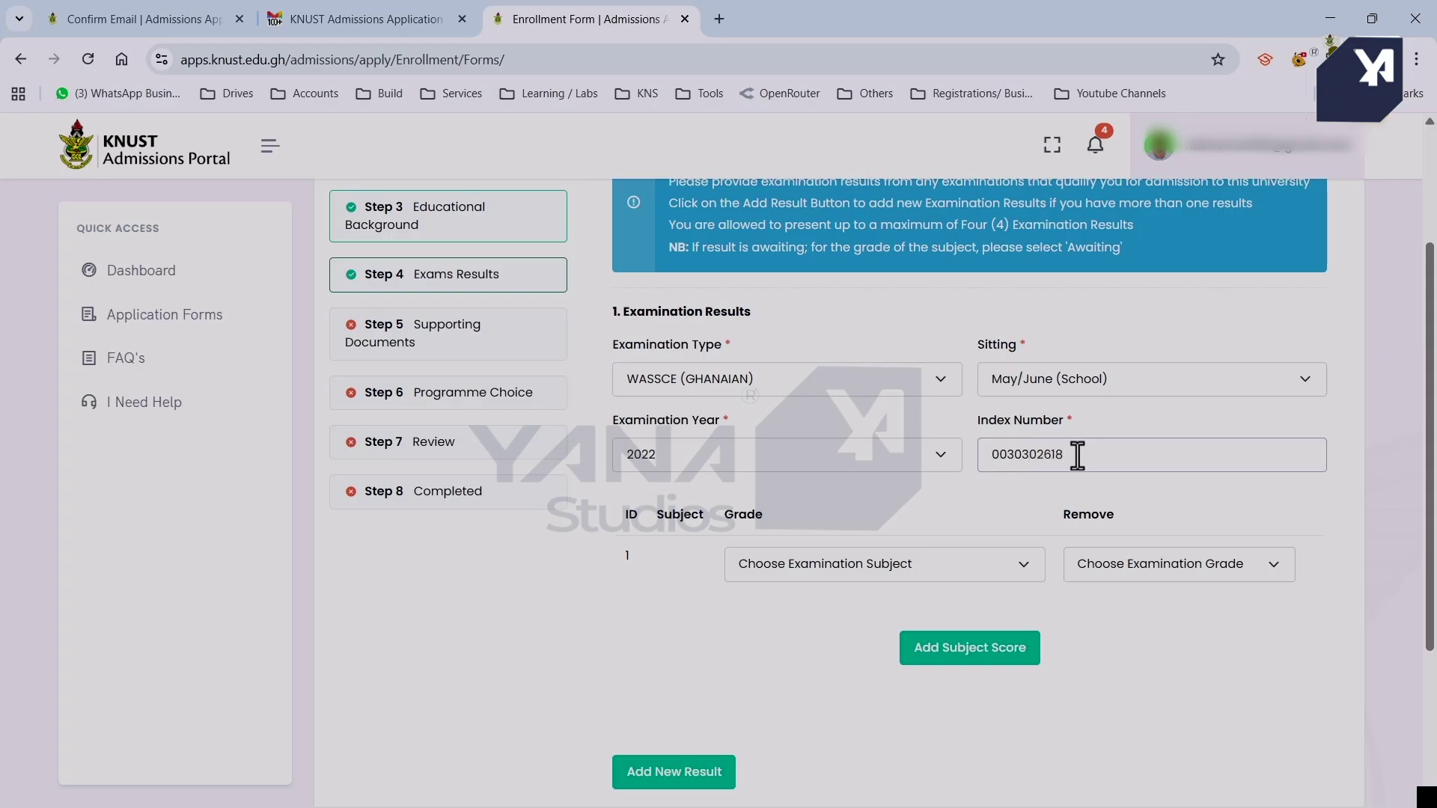
Begin the subject scores, adding a second subject row set to Chemistry.
scroll(1078, 455, down, 1)
click(914, 476)
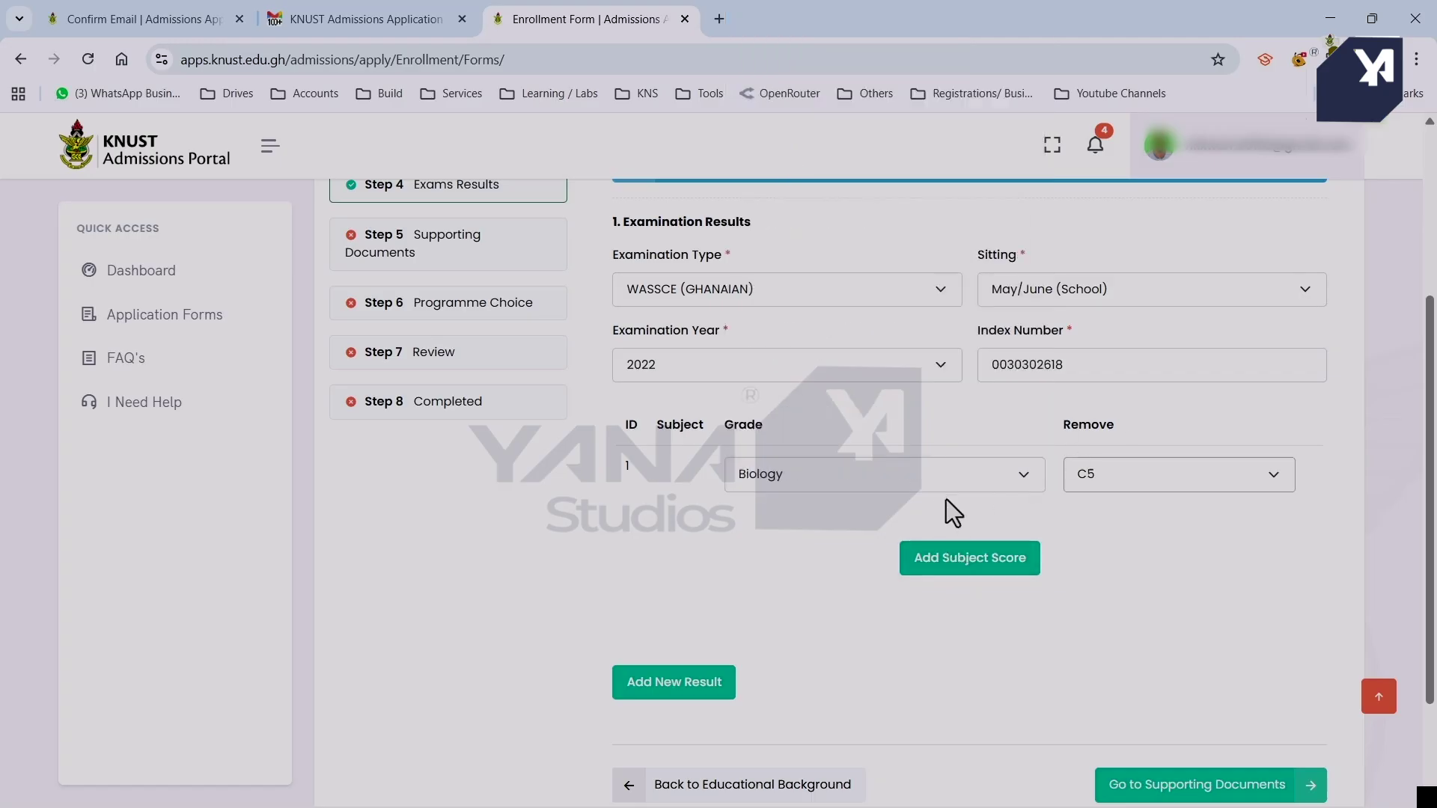
click(966, 567)
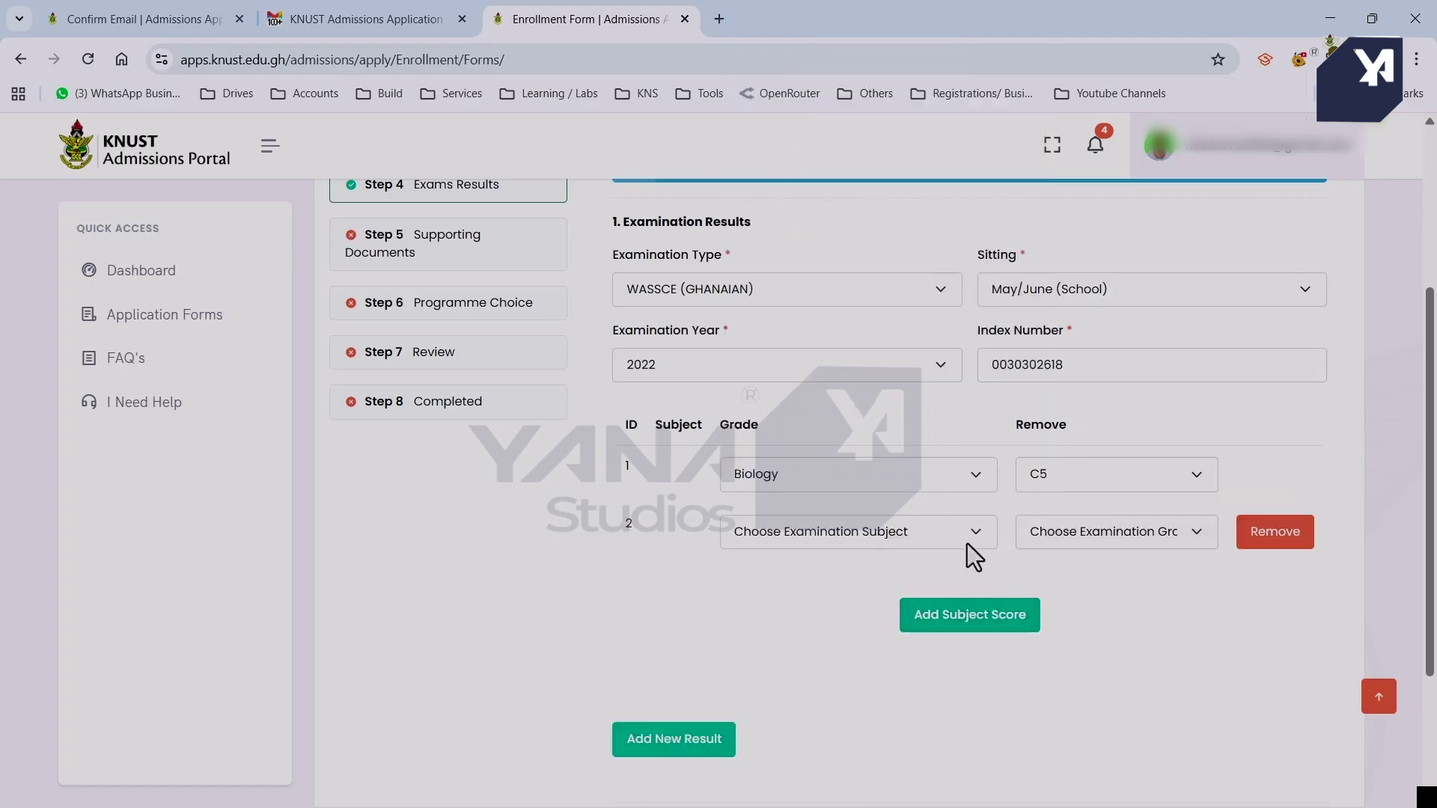
click(955, 527)
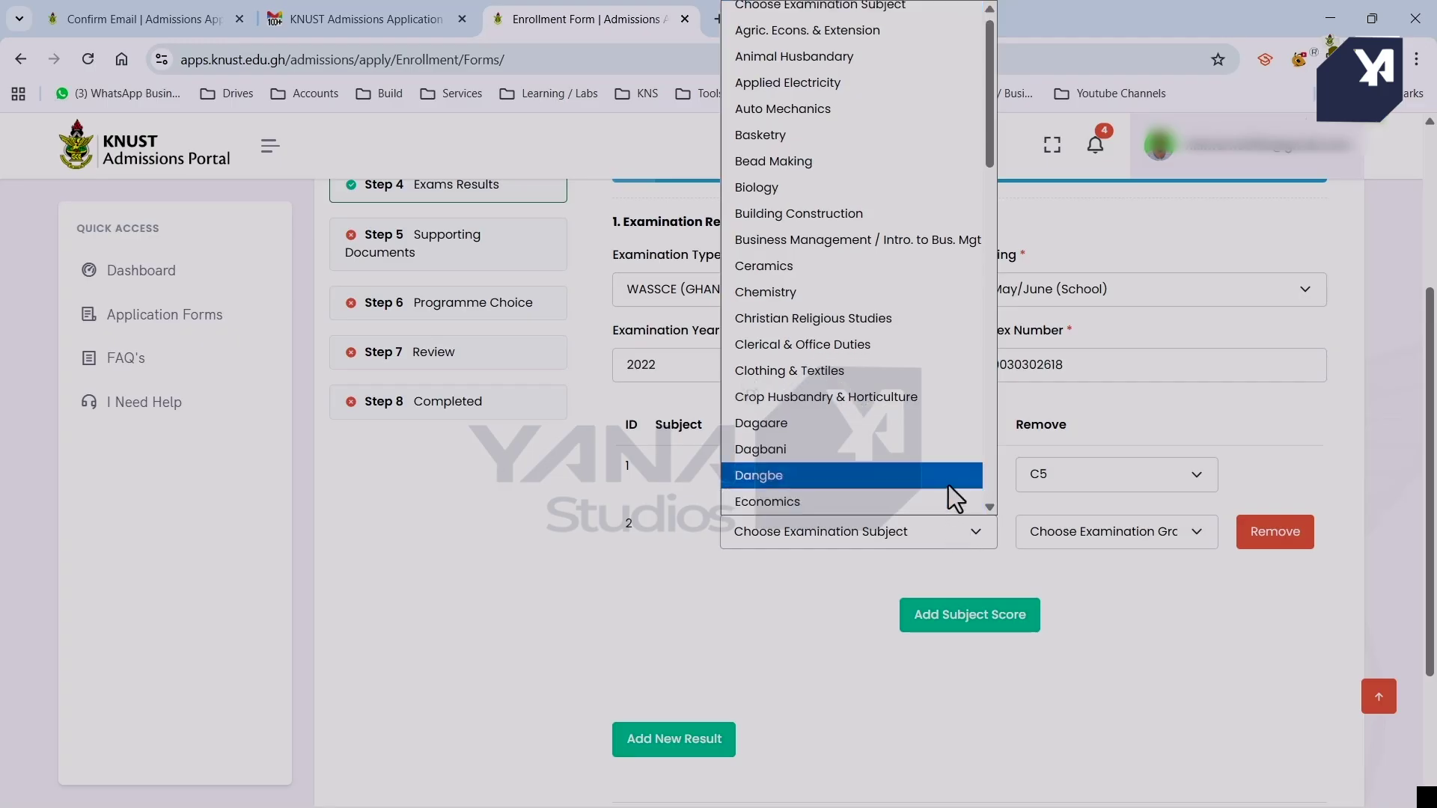
key(c)
key(c)
key(c)
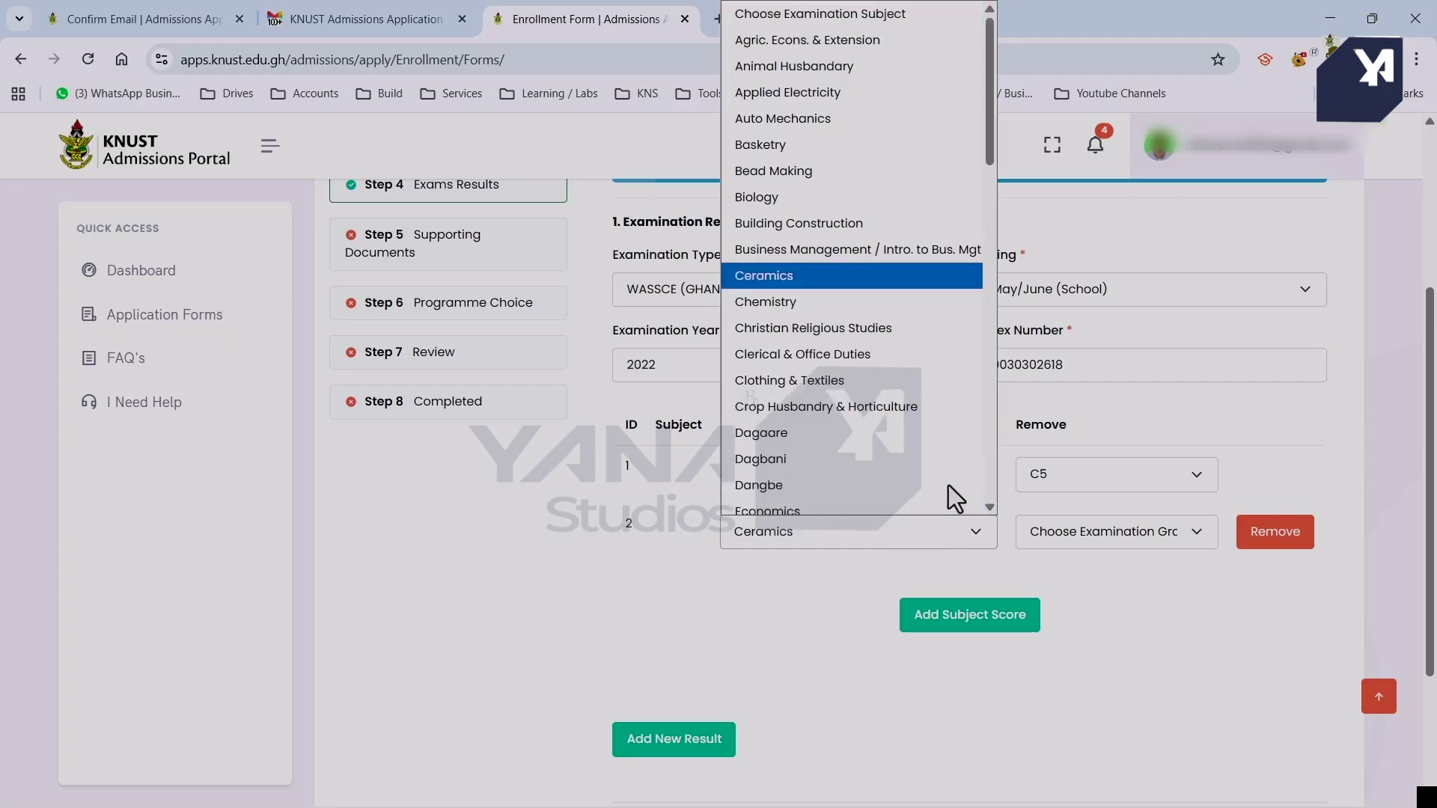
click(887, 308)
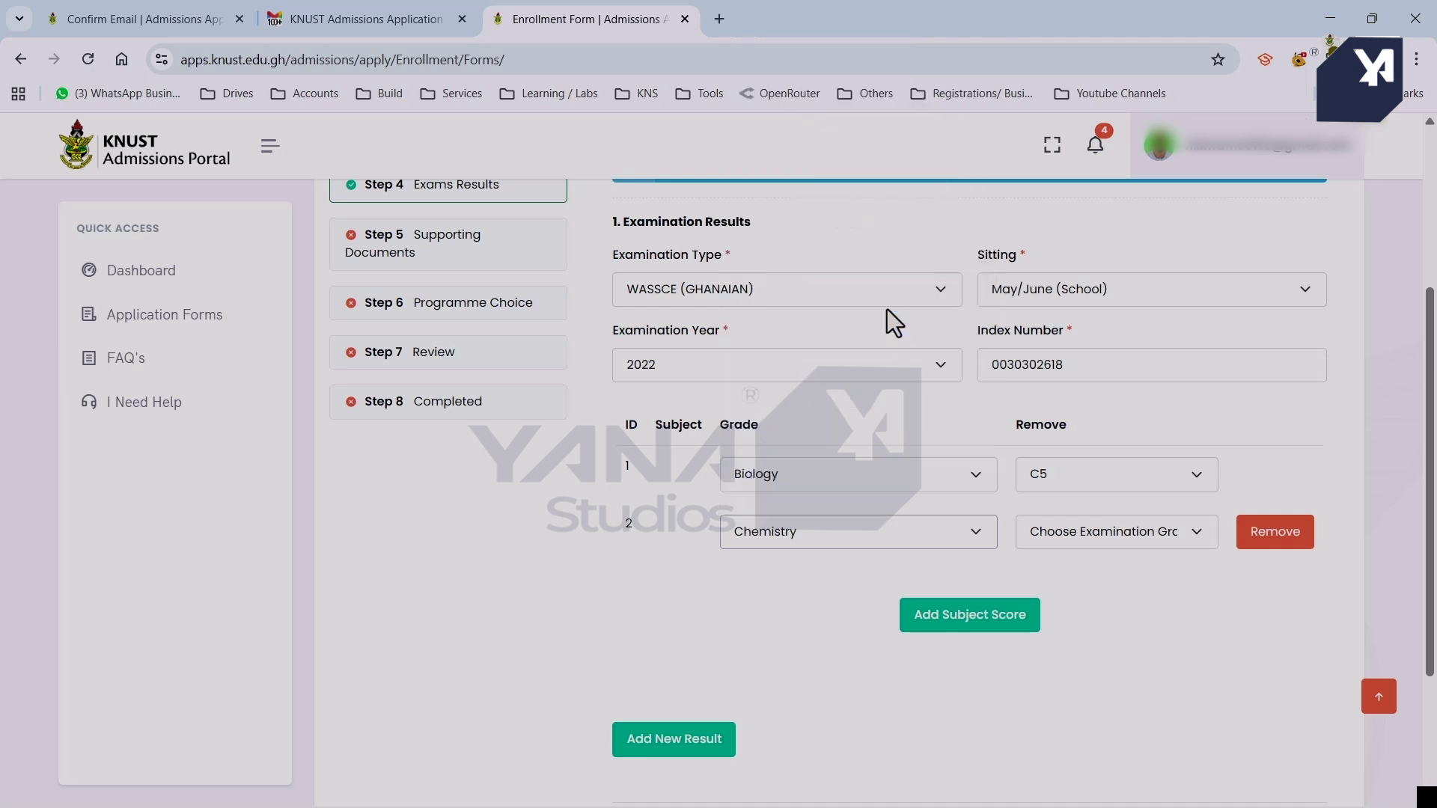
click(1161, 541)
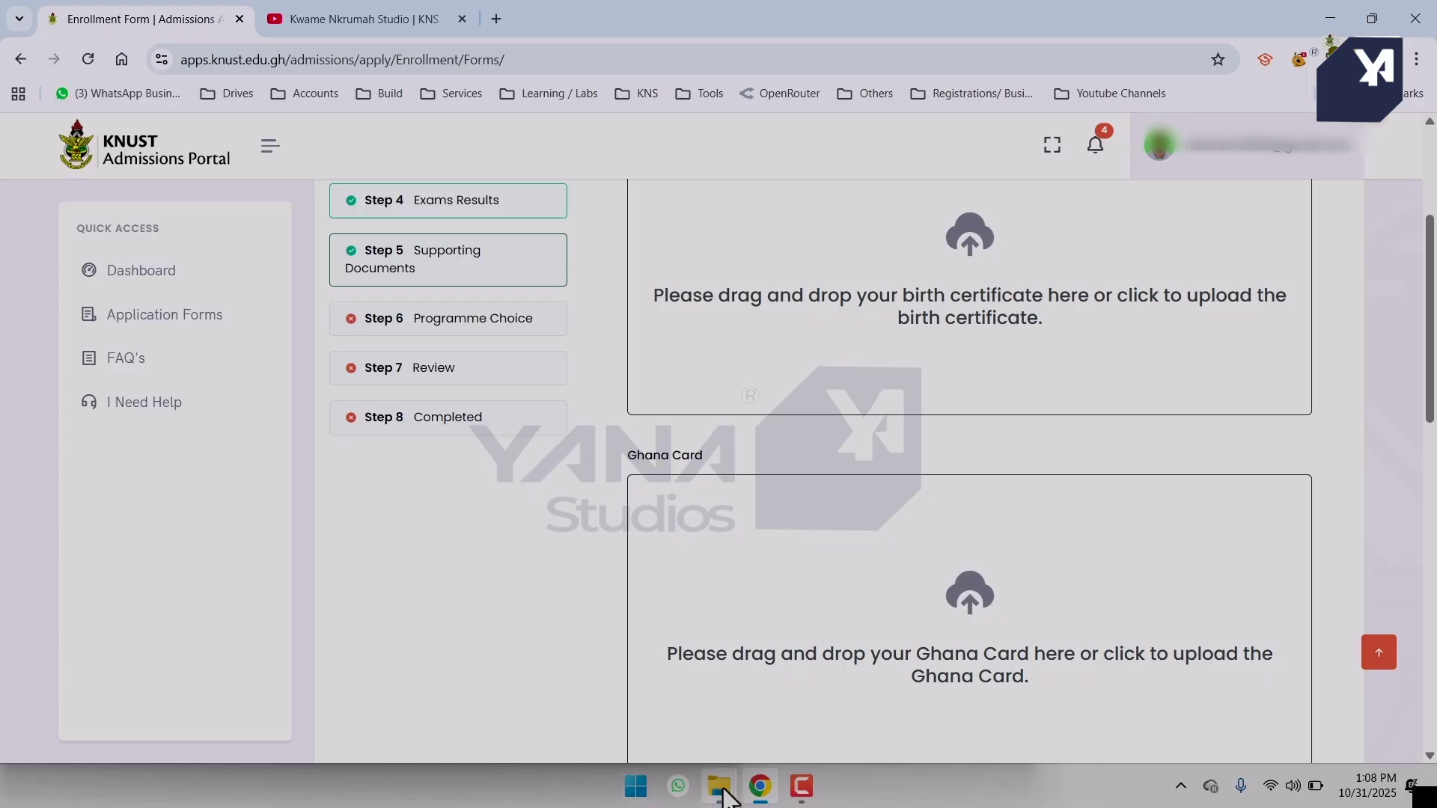
Place the wassce 2 folder window beside the upload areas and drag birth.pdf into the birth certificate upload.
mouse_move(724, 793)
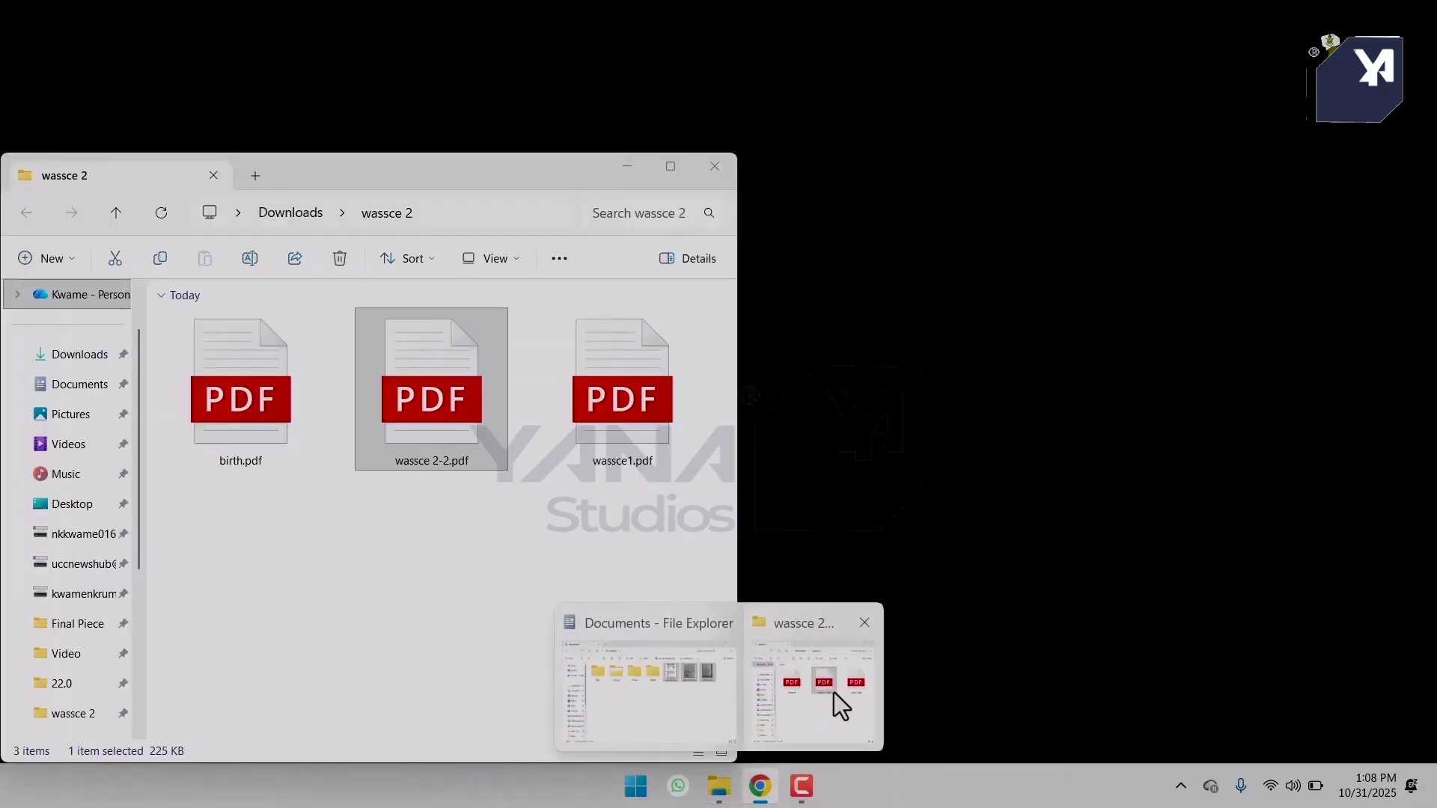
click(834, 693)
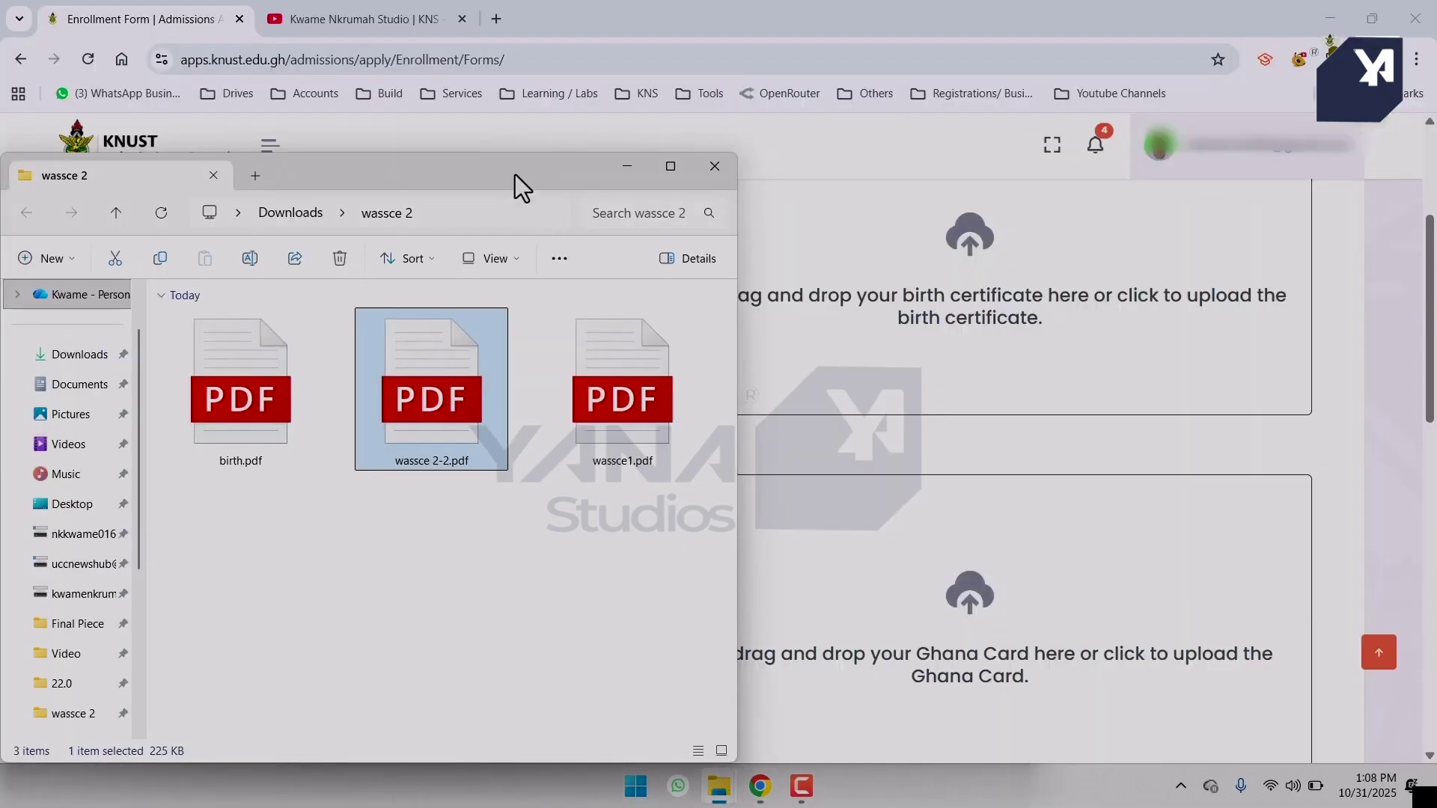
drag(515, 174, 738, 497)
drag(497, 677, 932, 320)
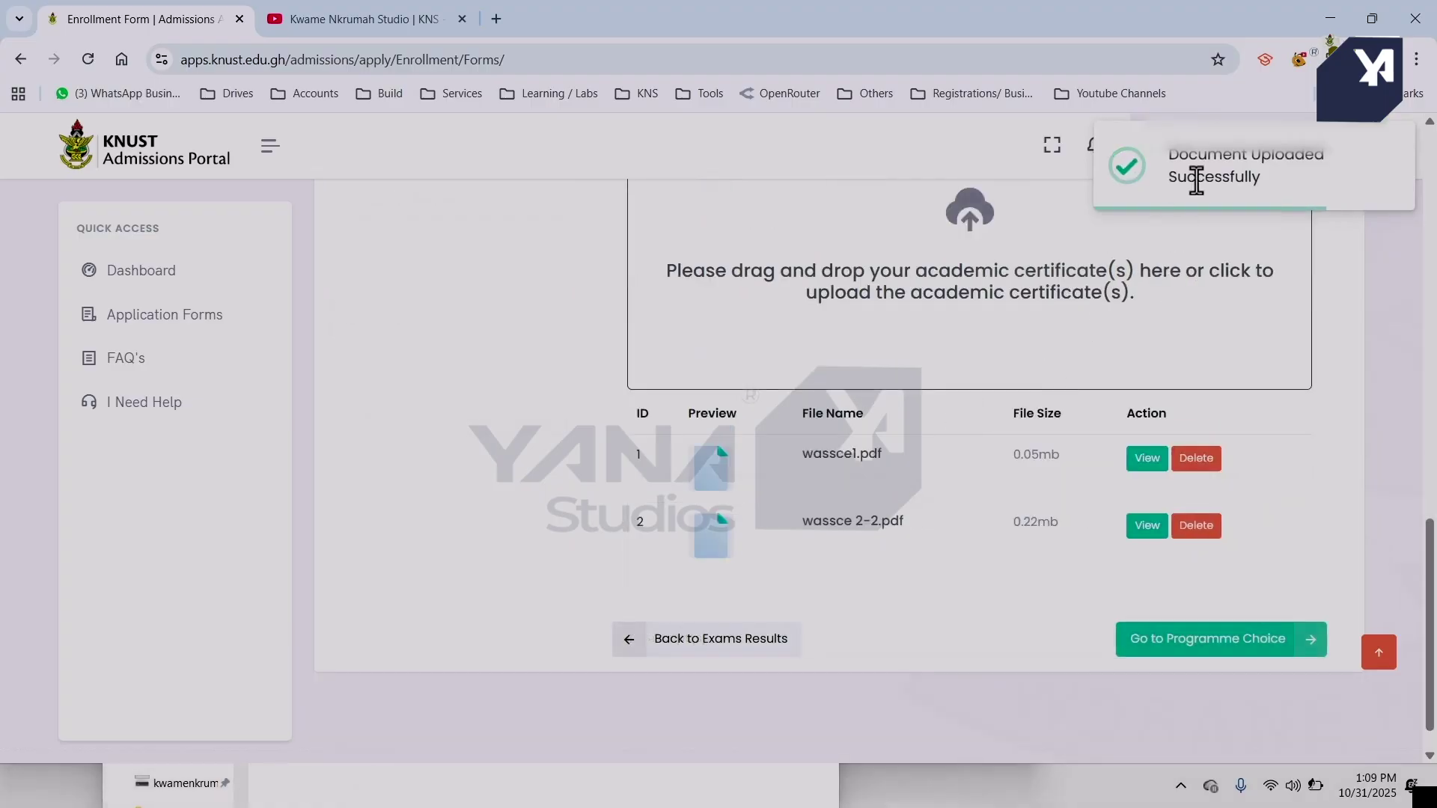
click(1230, 640)
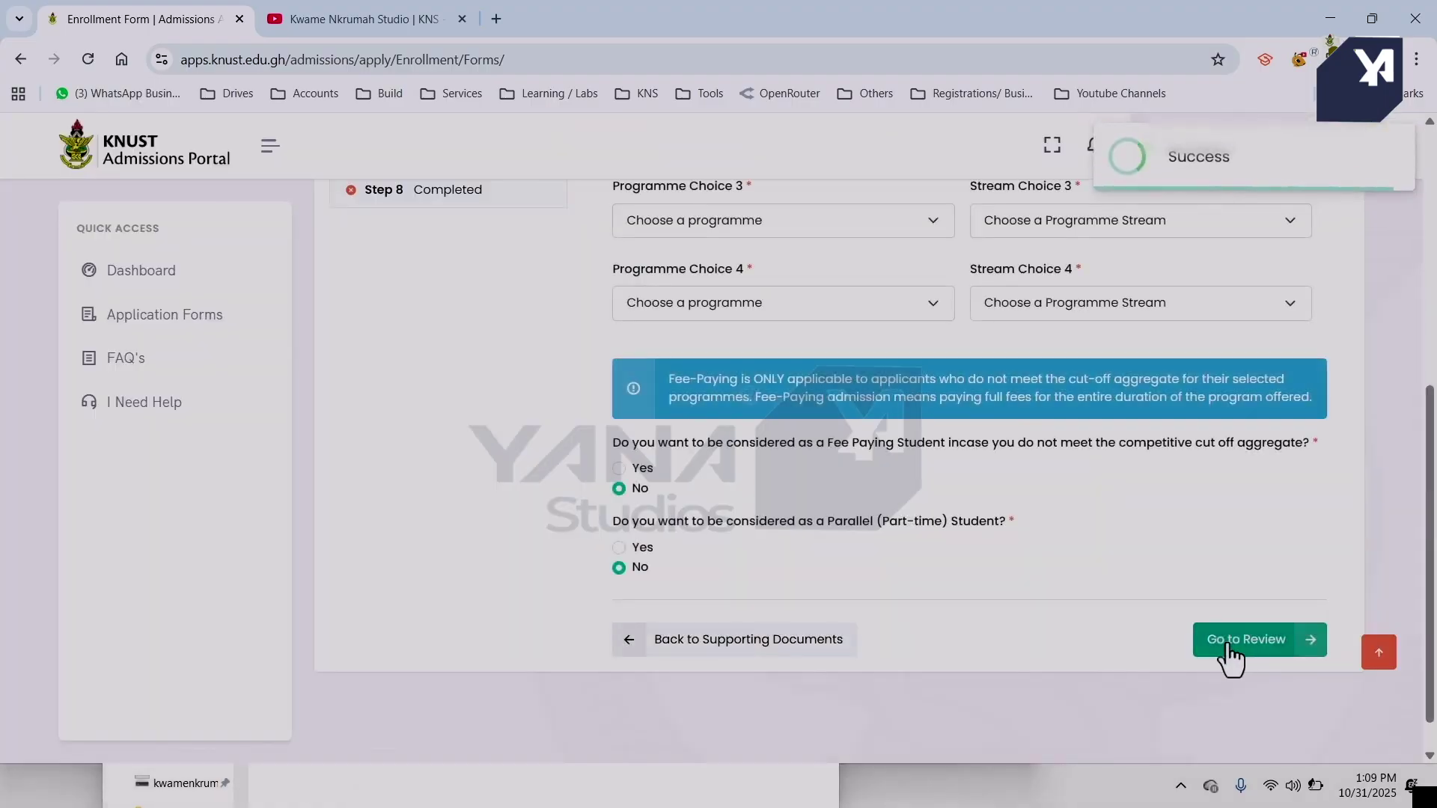
scroll(1111, 439, up, 5)
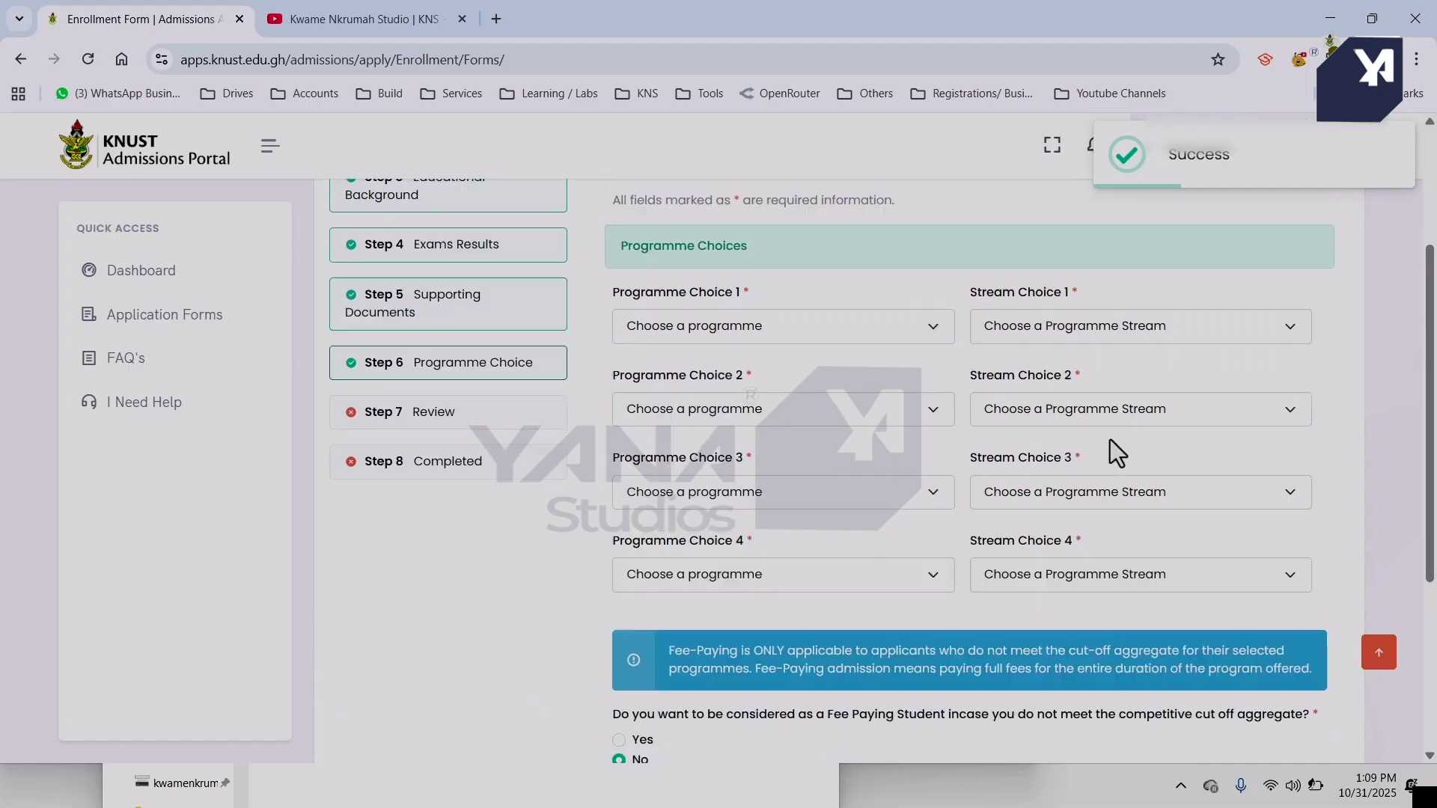
scroll(1111, 440, down, 1)
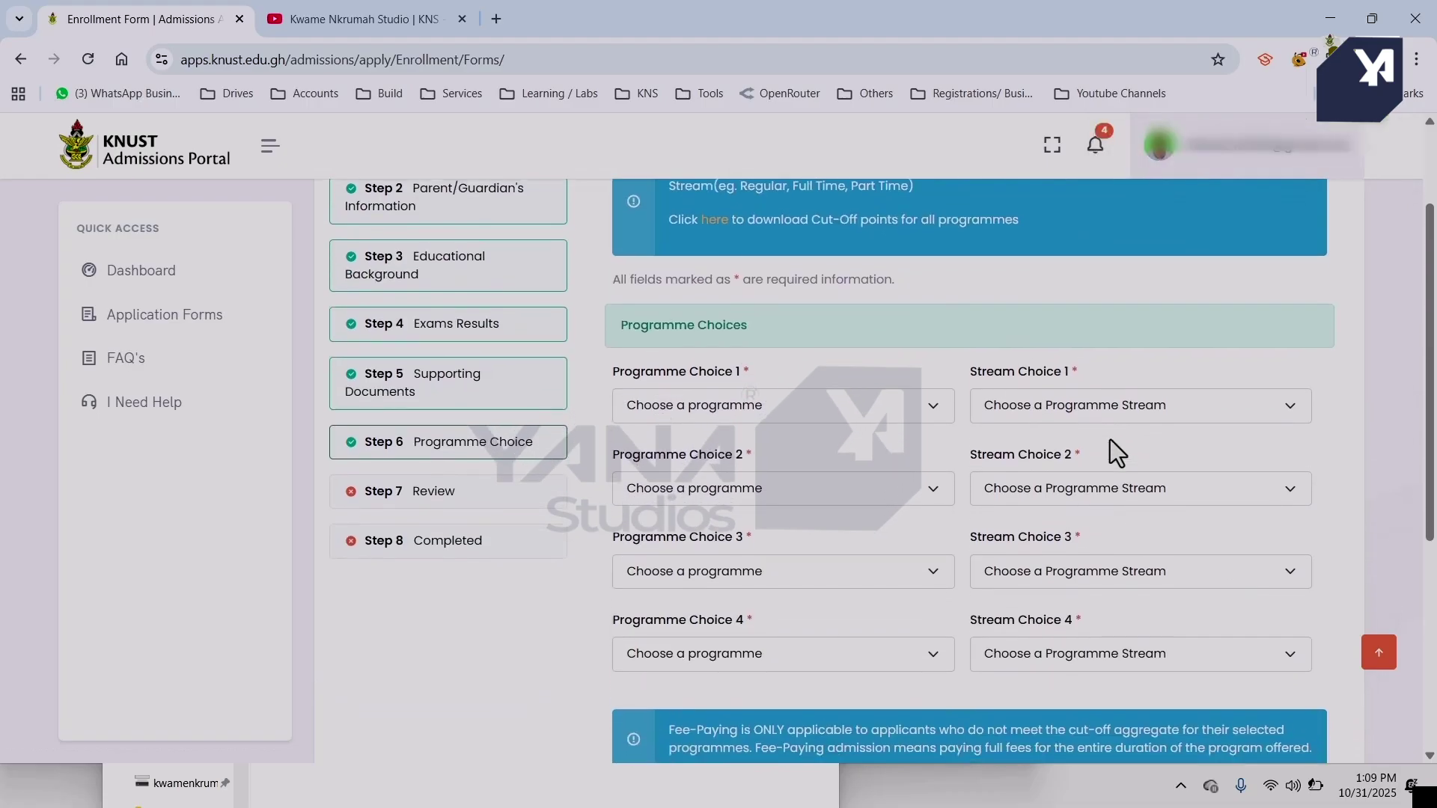
scroll(1111, 440, up, 2)
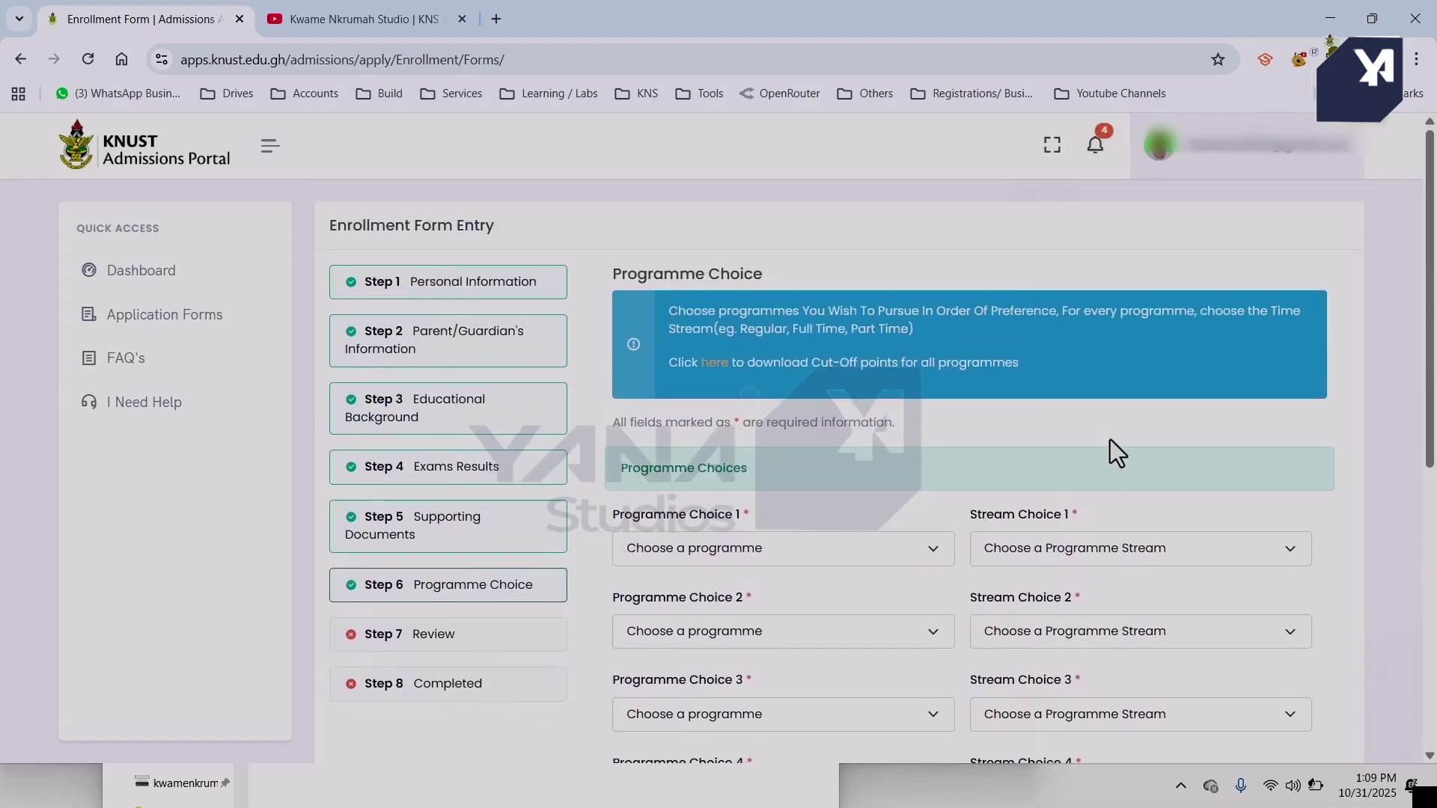
drag(670, 296, 1120, 378)
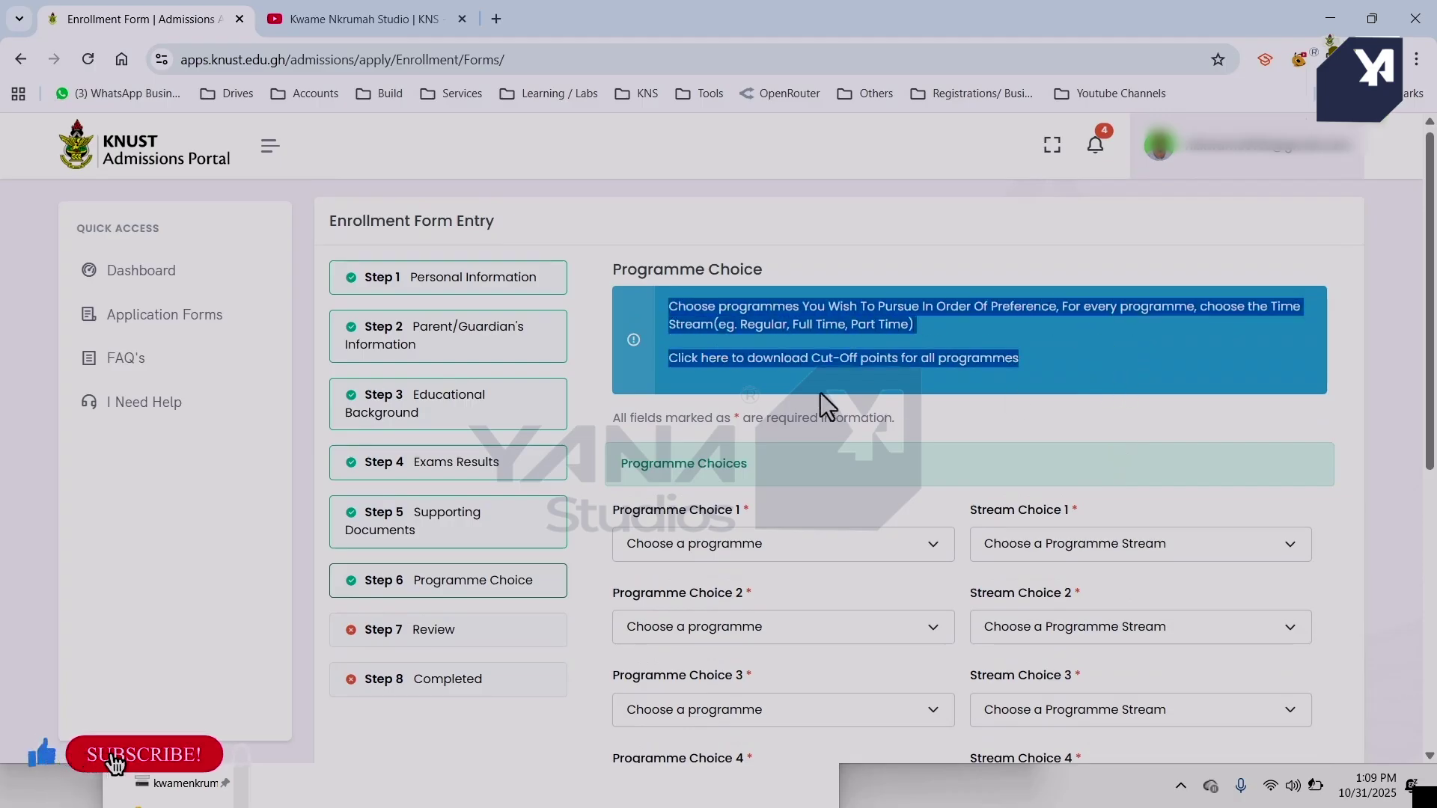
click(756, 398)
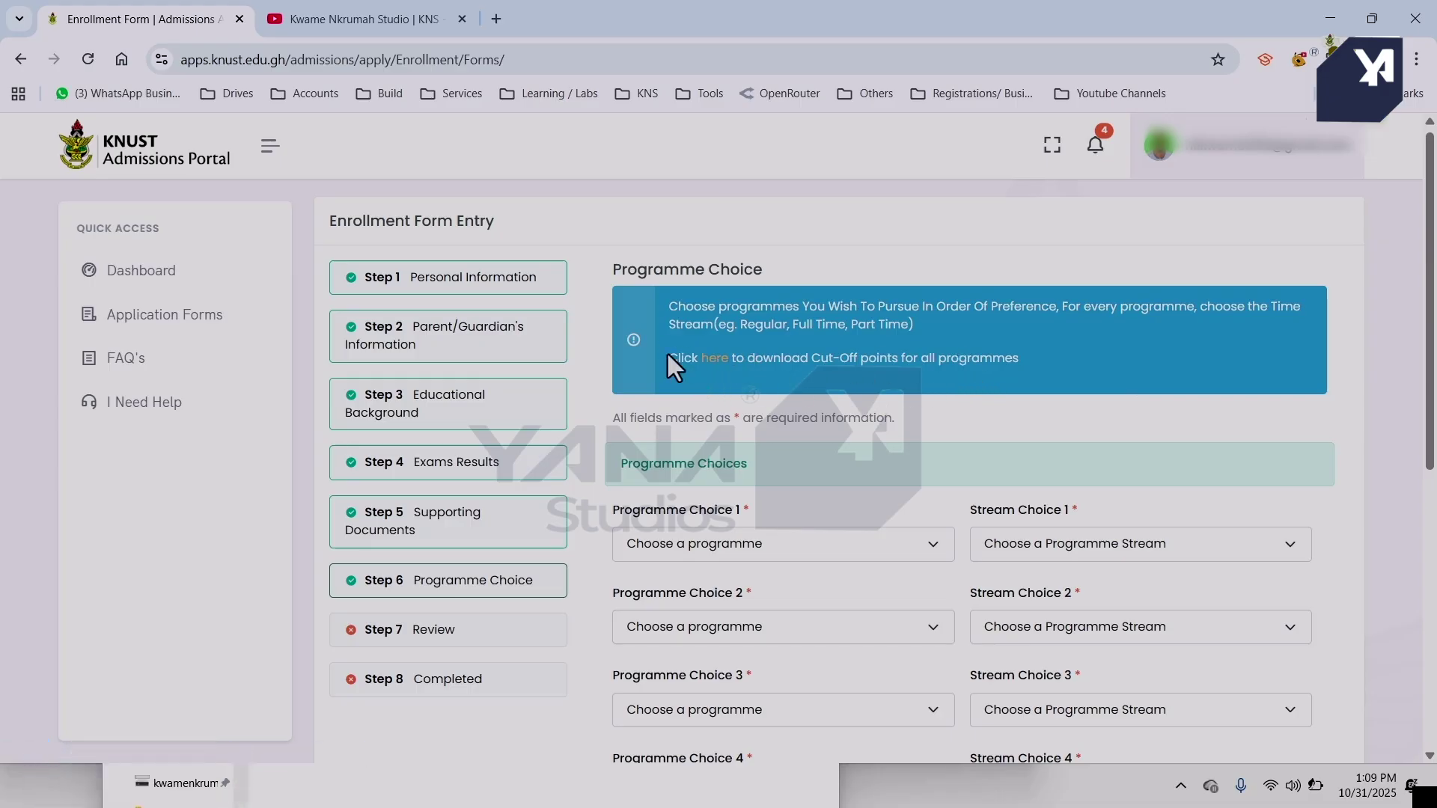
drag(667, 353, 771, 369)
click(780, 384)
Set Programme Choices 1 and 2 to BSC. NURSING (OBUASI CAMPUS) with Regular stream.
click(735, 546)
scroll(770, 438, down, 10)
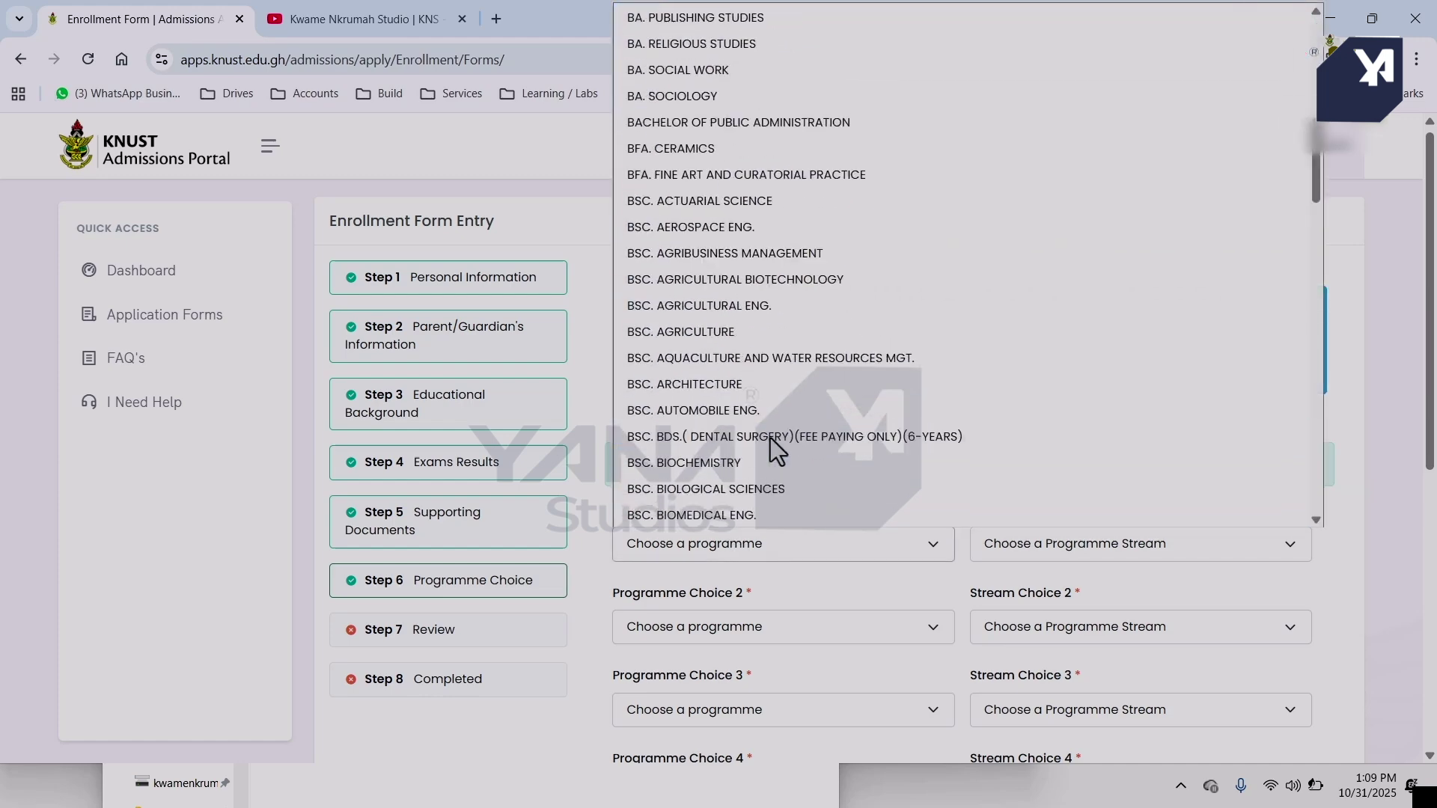
scroll(771, 438, down, 20)
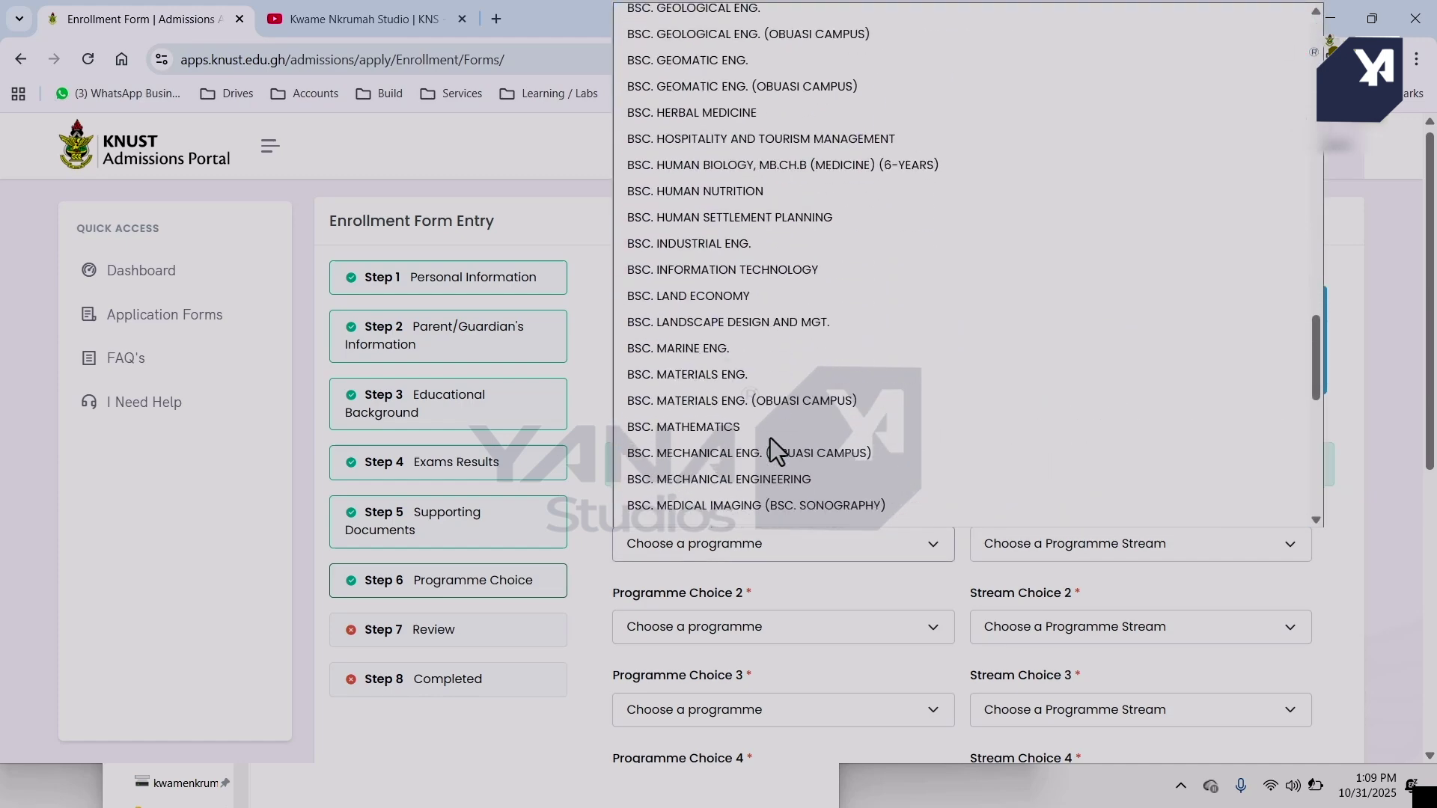
click(694, 364)
click(1068, 545)
click(1049, 599)
click(1073, 629)
click(883, 628)
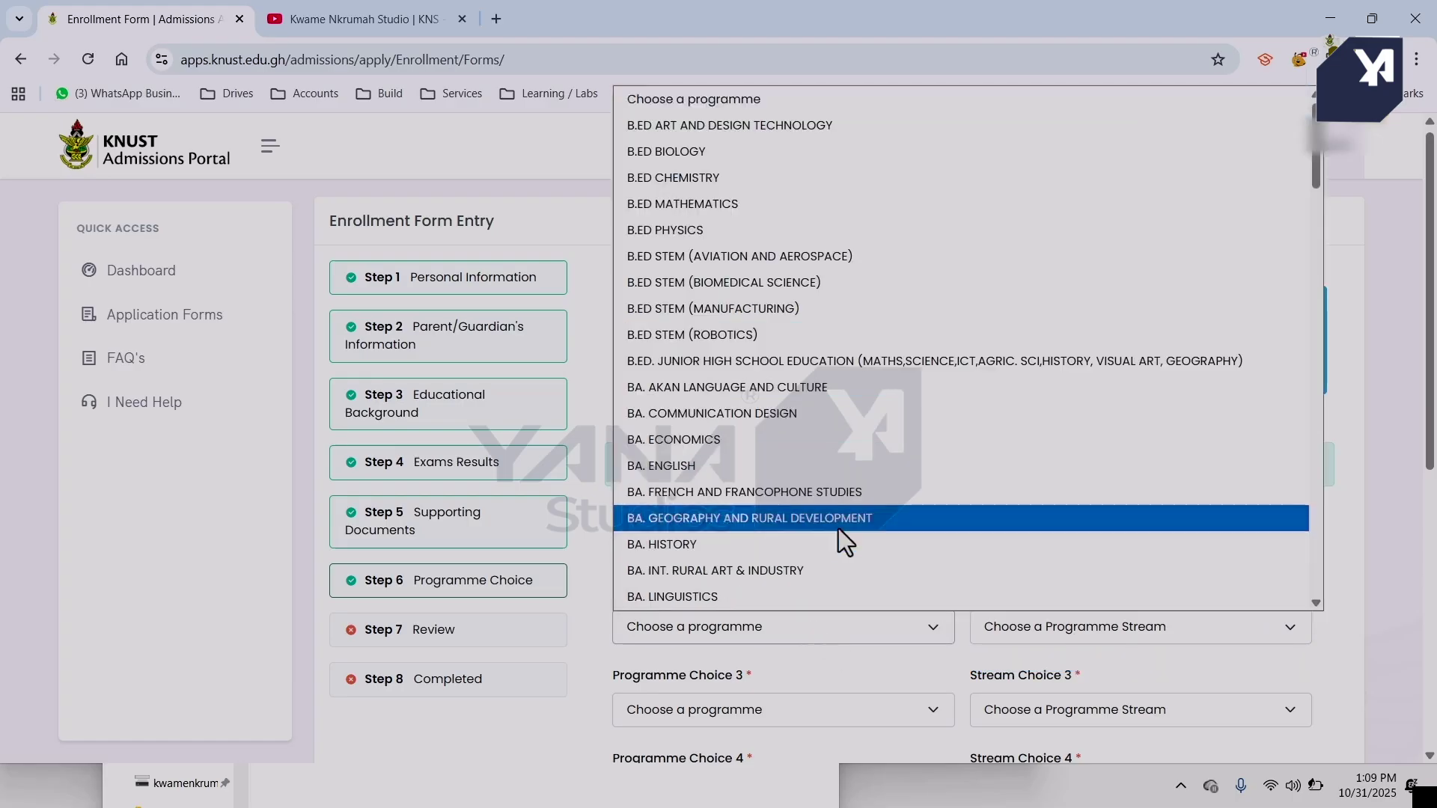
scroll(838, 529, down, 20)
scroll(777, 371, up, 3)
click(777, 371)
scroll(1004, 469, down, 2)
click(1005, 468)
click(1001, 523)
Set Programme Choices 3 and 4 to BSC. NURSING (OBUASI CAMPUS) with Regular stream.
click(819, 550)
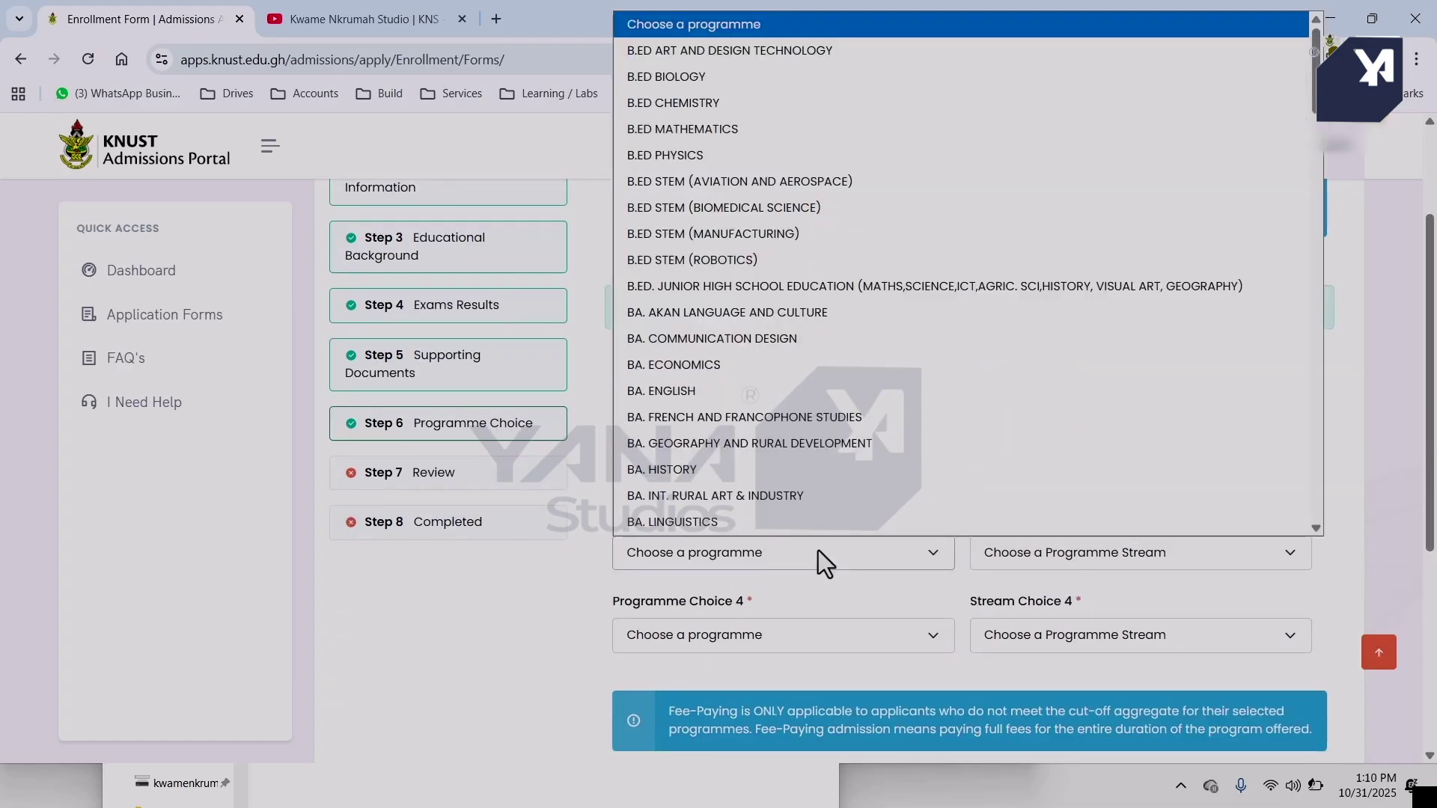
scroll(849, 403, down, 20)
scroll(850, 405, down, 3)
click(700, 104)
click(1063, 553)
click(1022, 608)
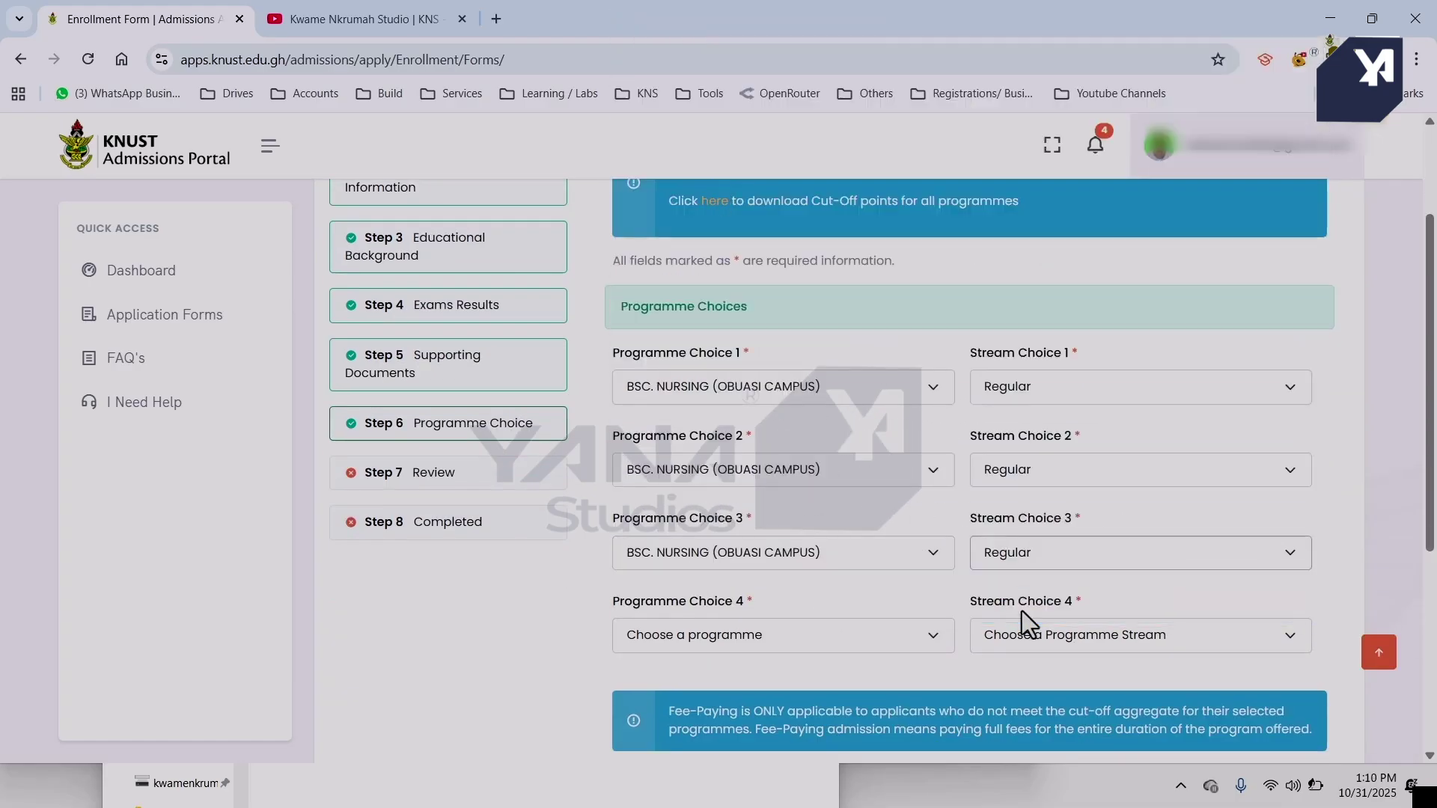
click(861, 634)
scroll(842, 408, down, 20)
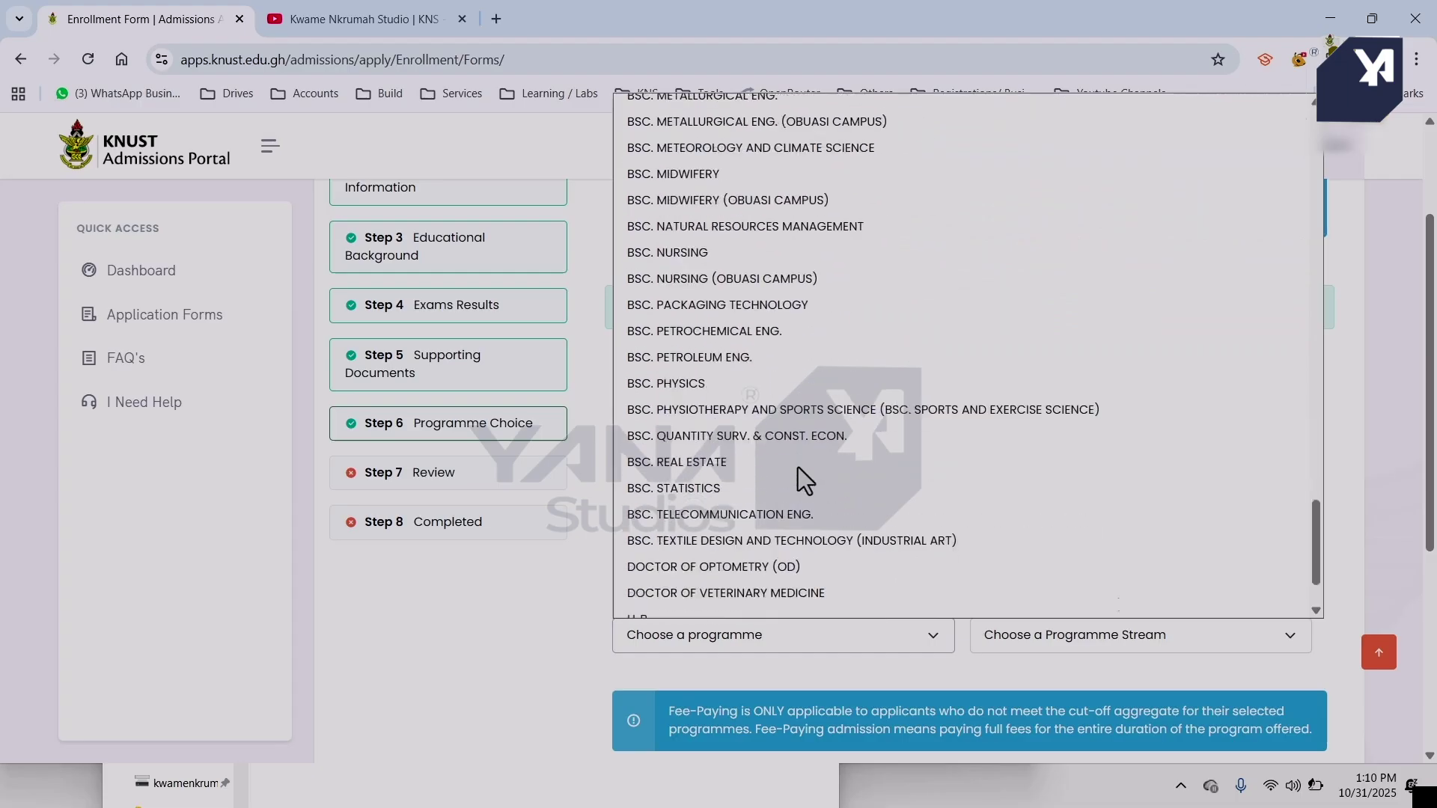
click(749, 249)
click(1106, 635)
click(1123, 693)
scroll(802, 757, down, 5)
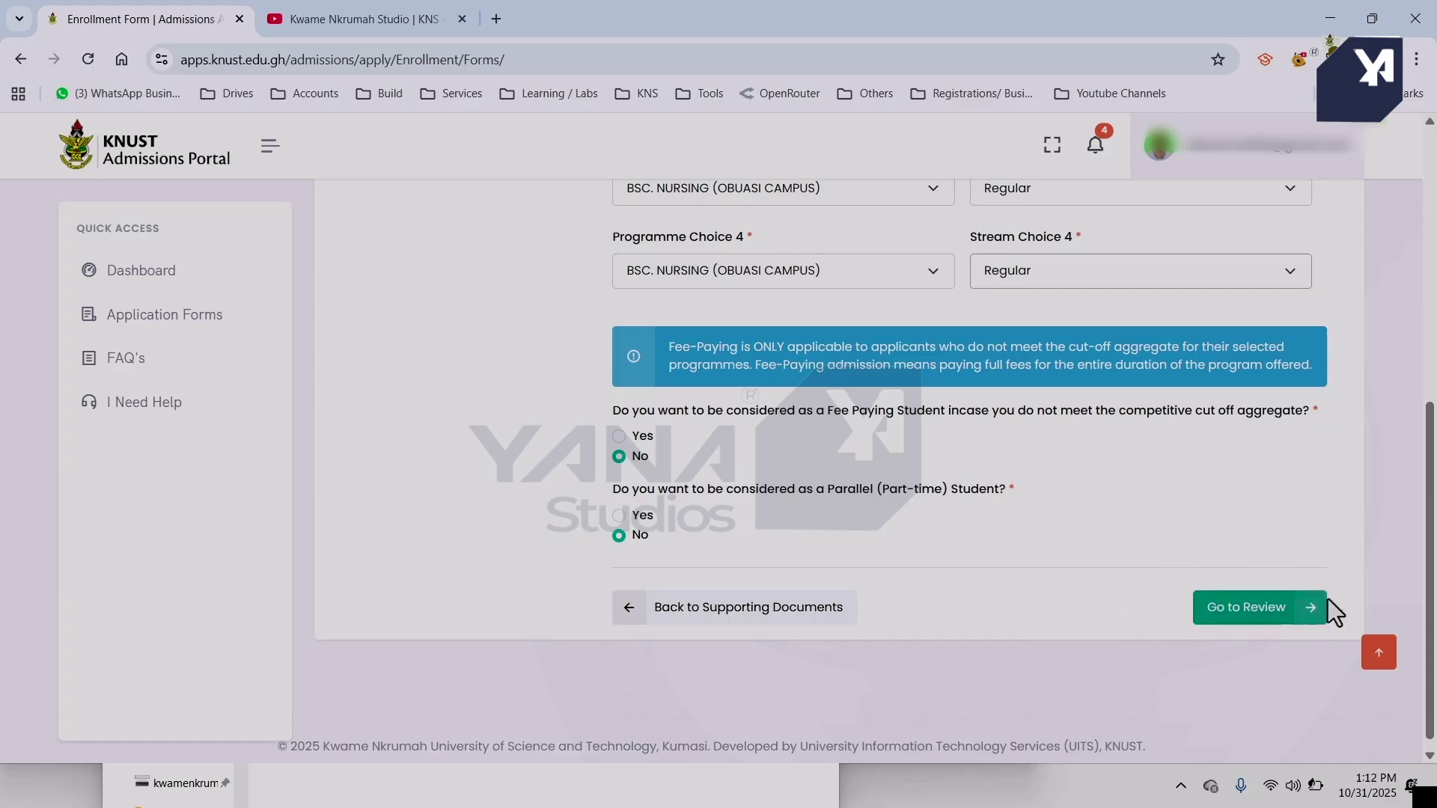
Save the programme choices and proceed to the Review step.
click(1285, 618)
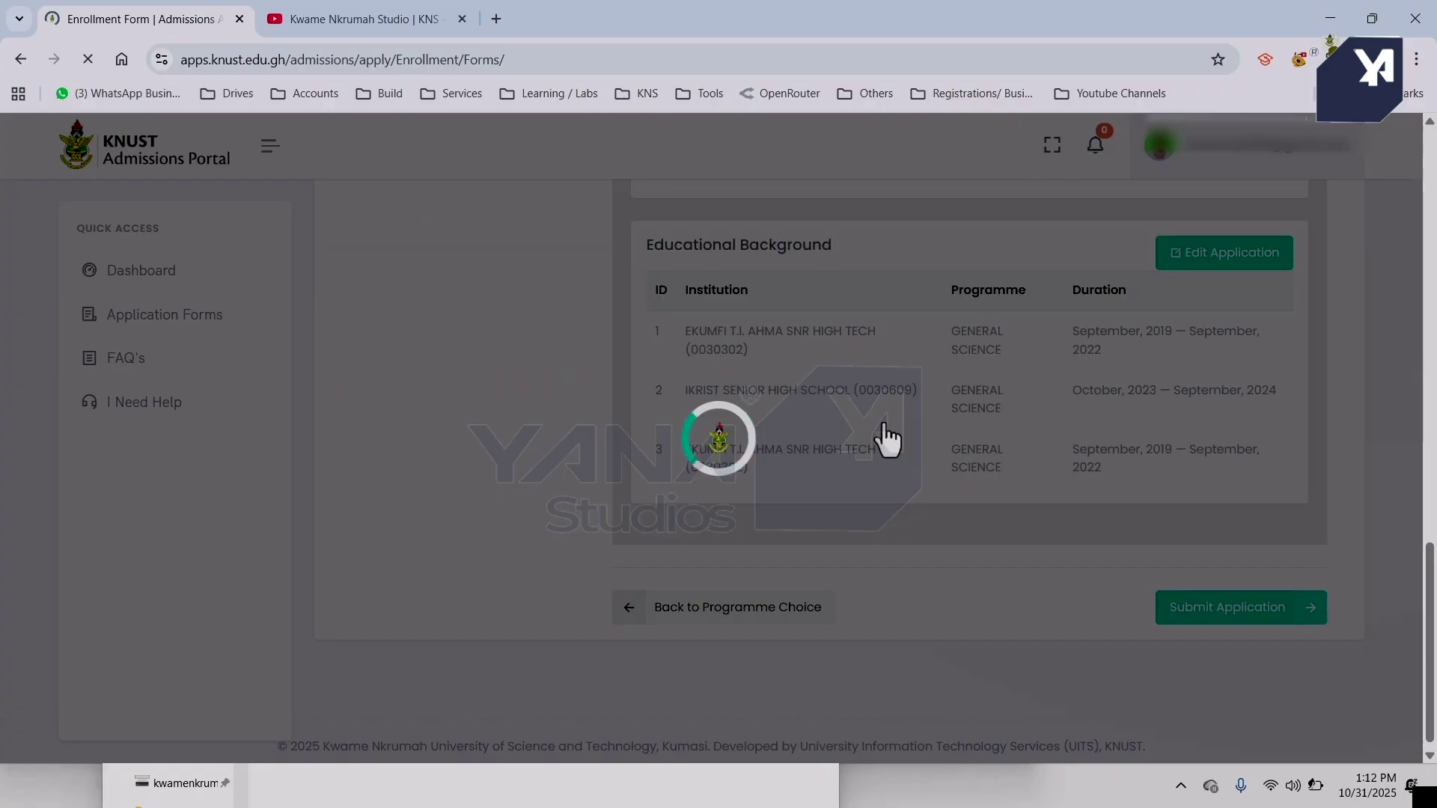
scroll(888, 440, up, 1)
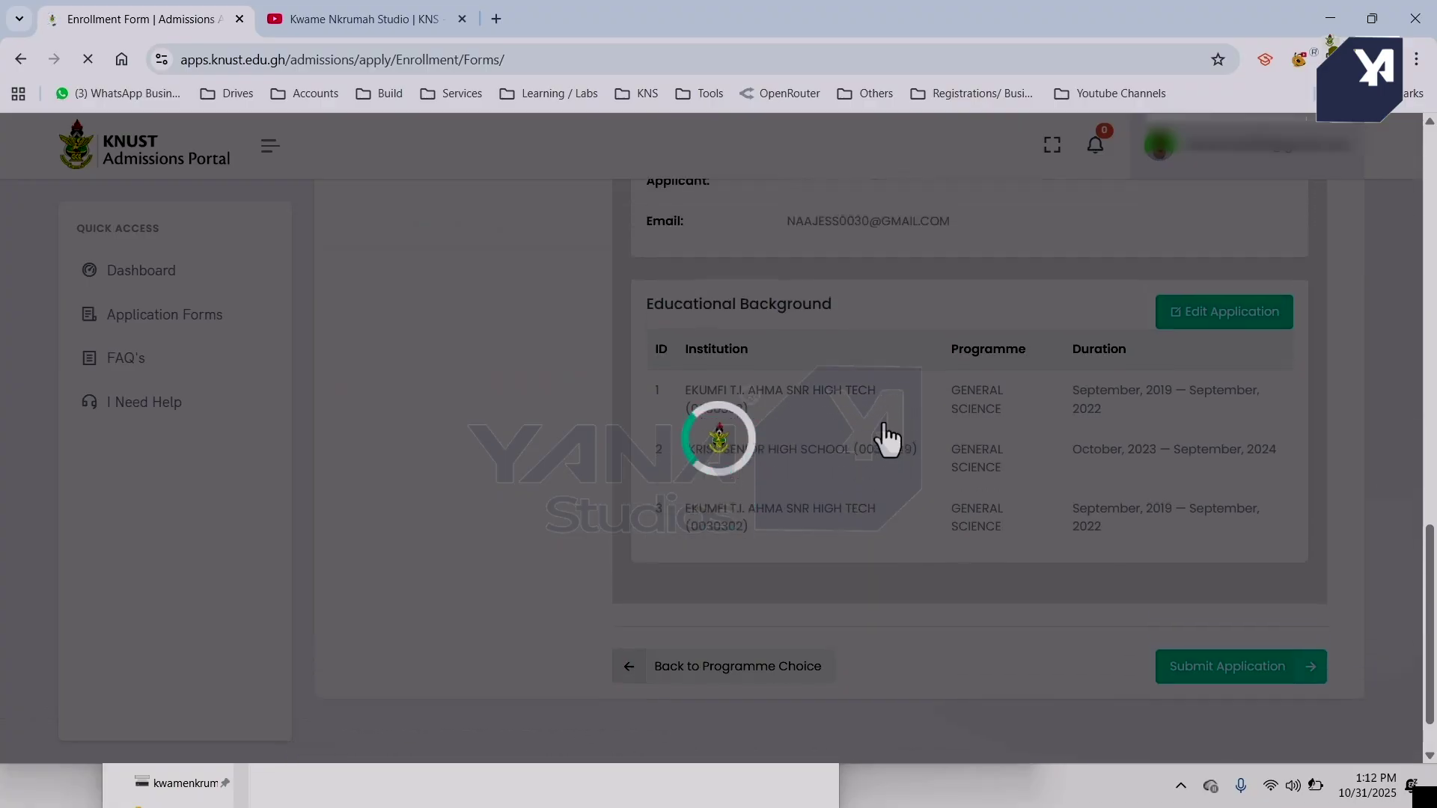
scroll(884, 425, up, 1)
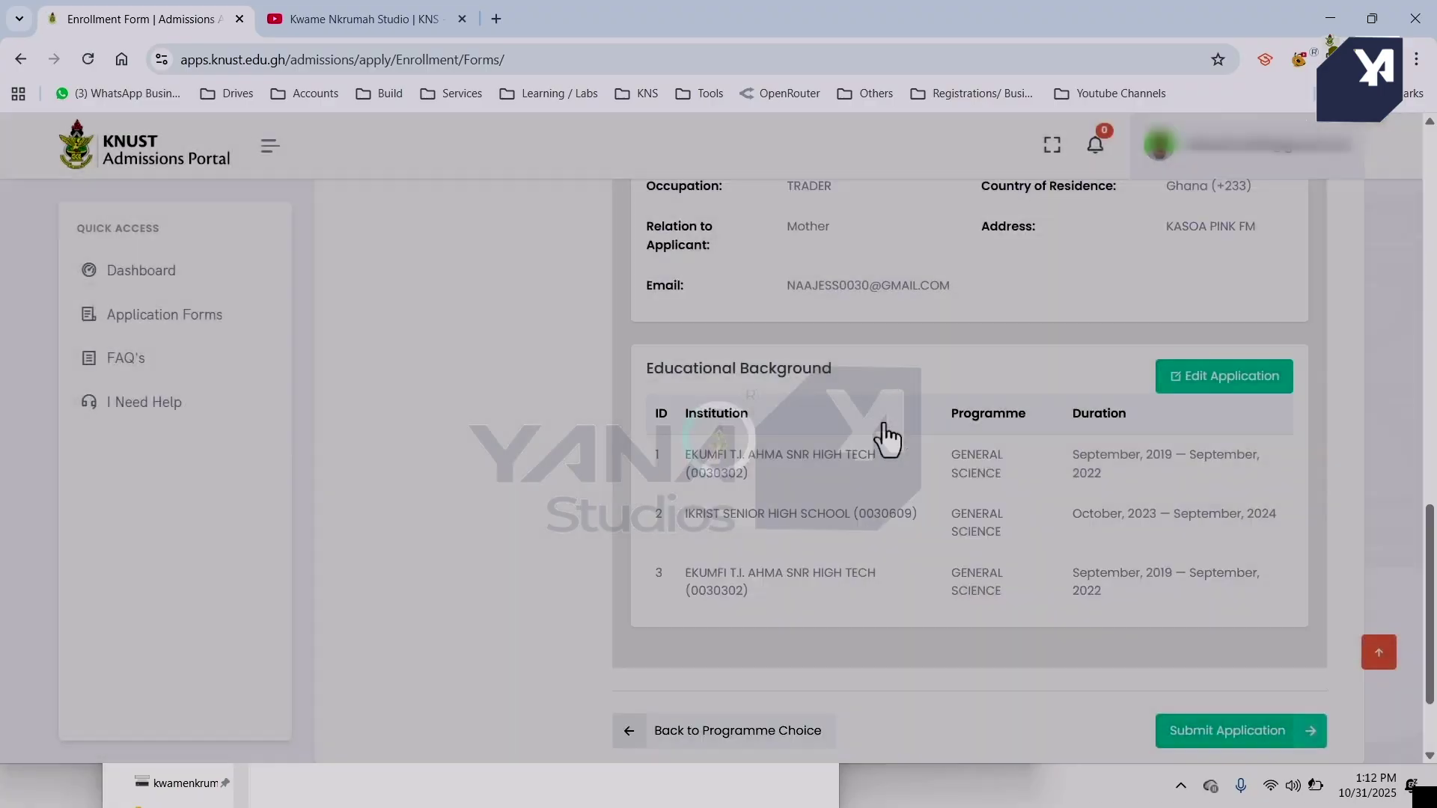
scroll(884, 424, down, 2)
click(1284, 615)
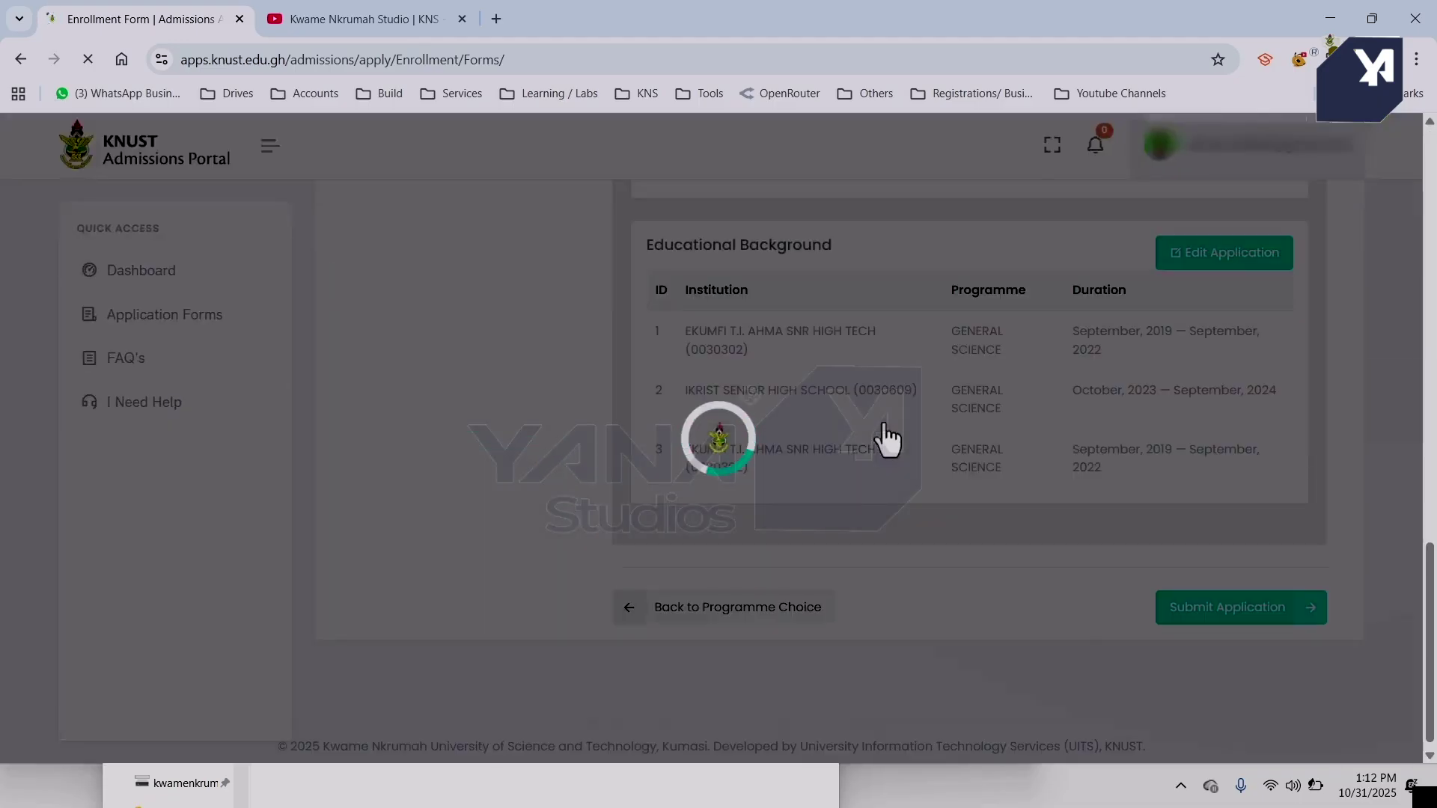
Scroll through the review page checking personal, guardian and educational background details.
scroll(888, 439, up, 1)
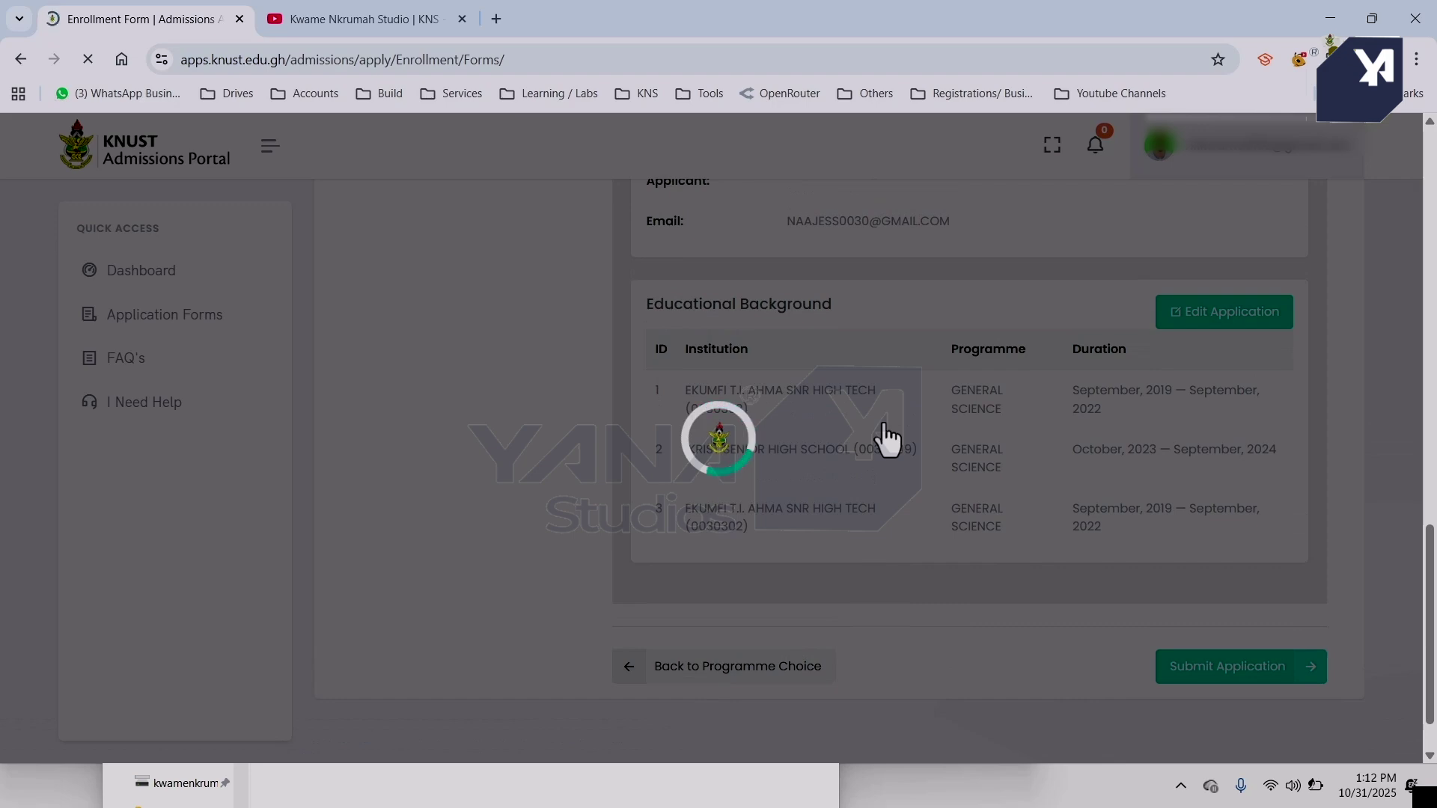
scroll(888, 440, up, 10)
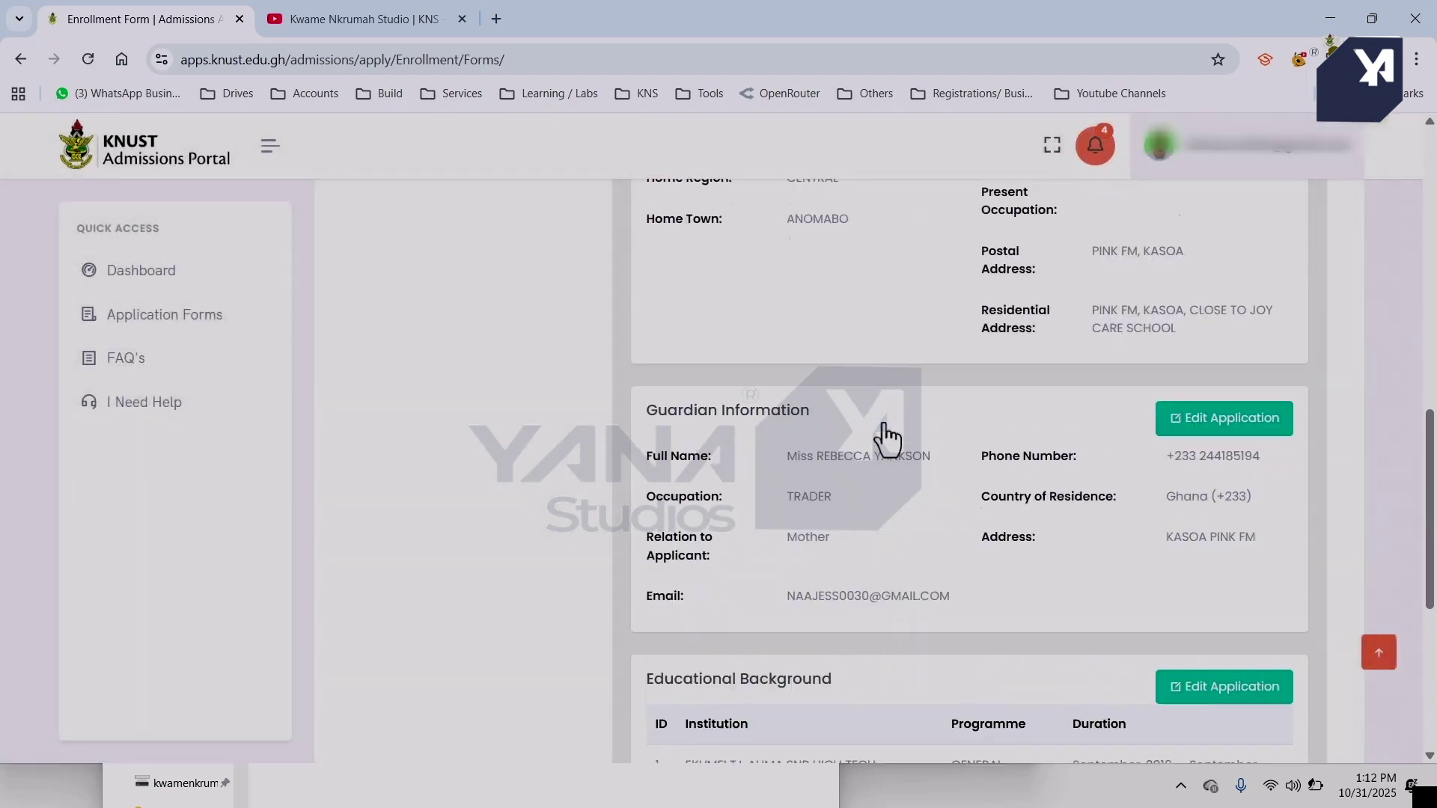
scroll(888, 439, up, 7)
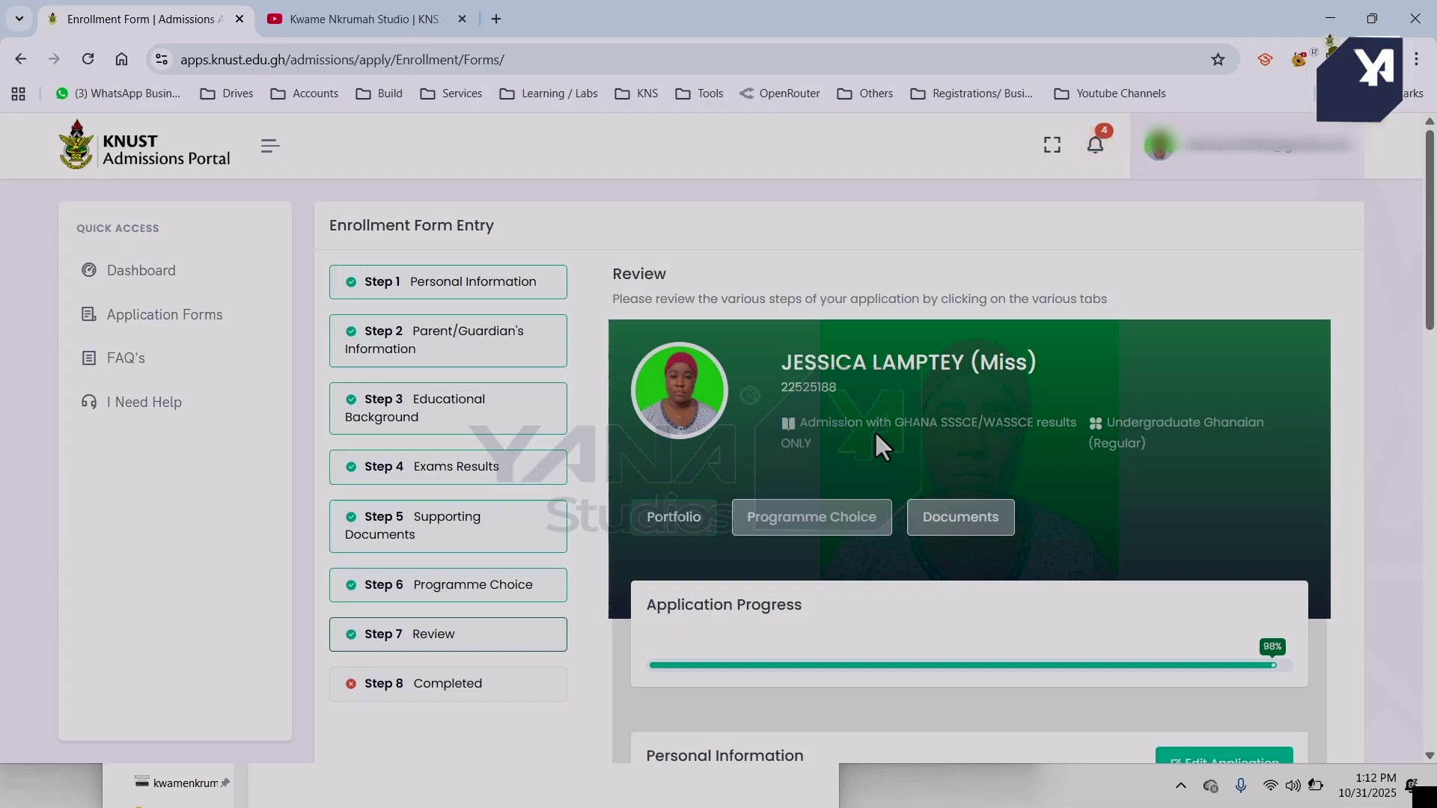
scroll(875, 431, down, 5)
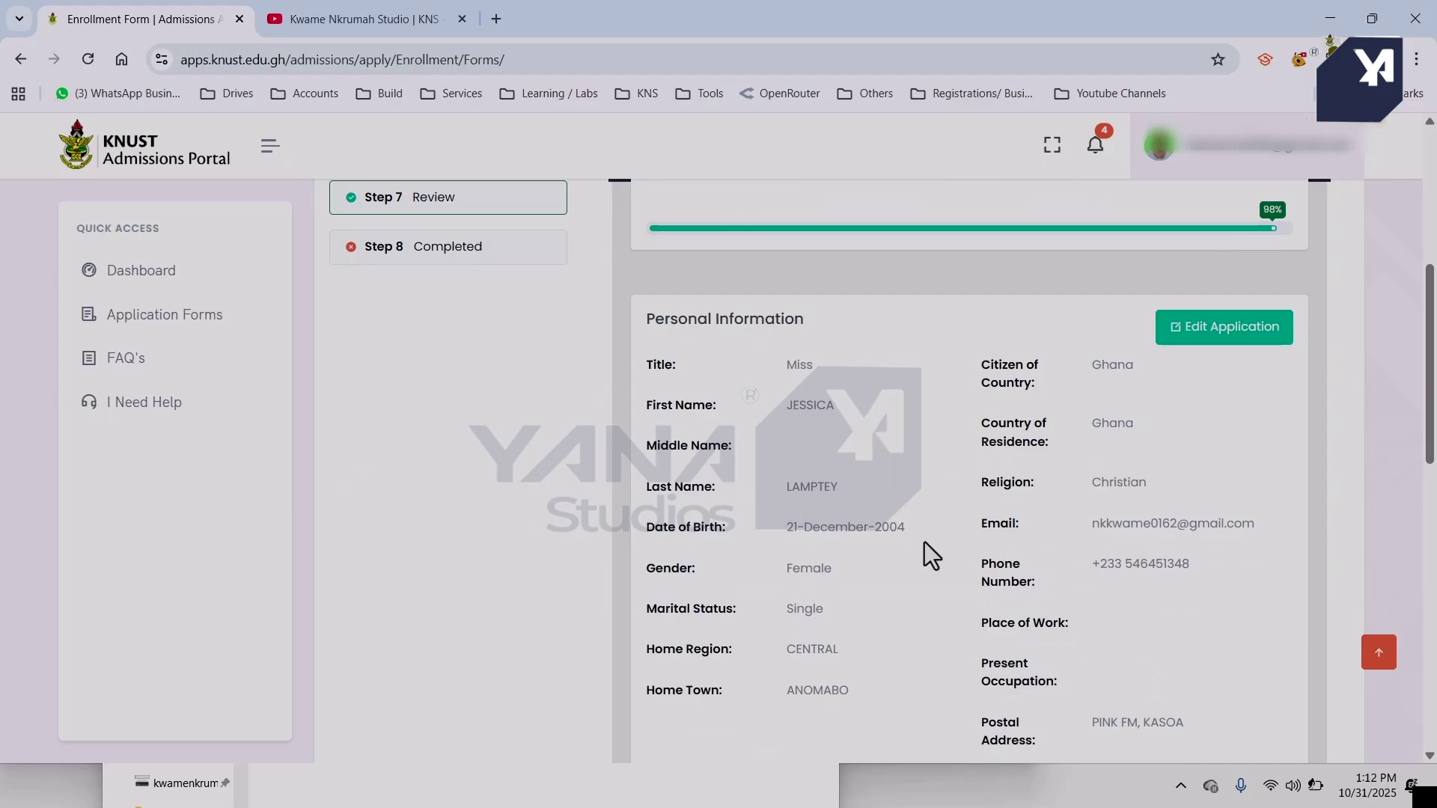
scroll(924, 542, down, 4)
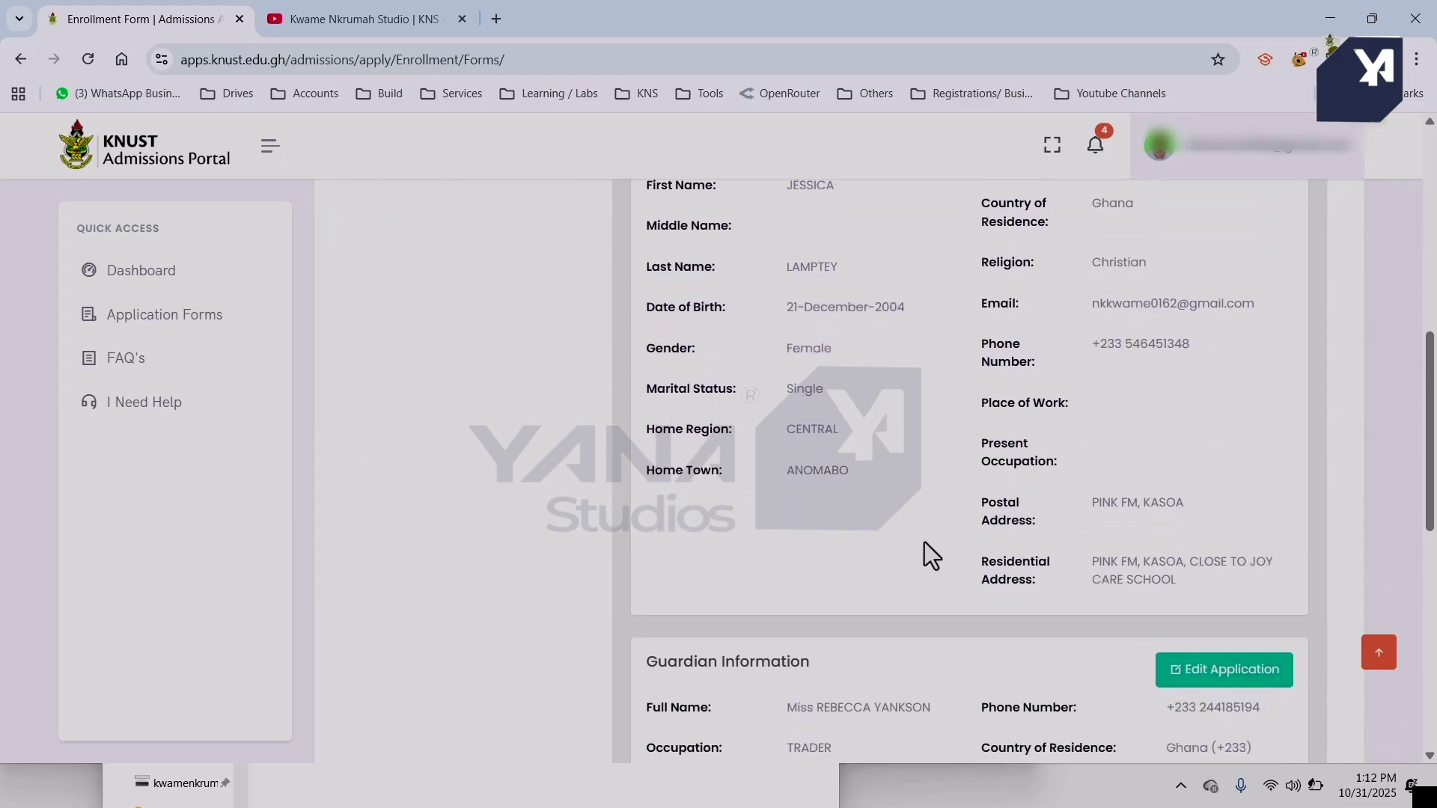
scroll(924, 542, down, 7)
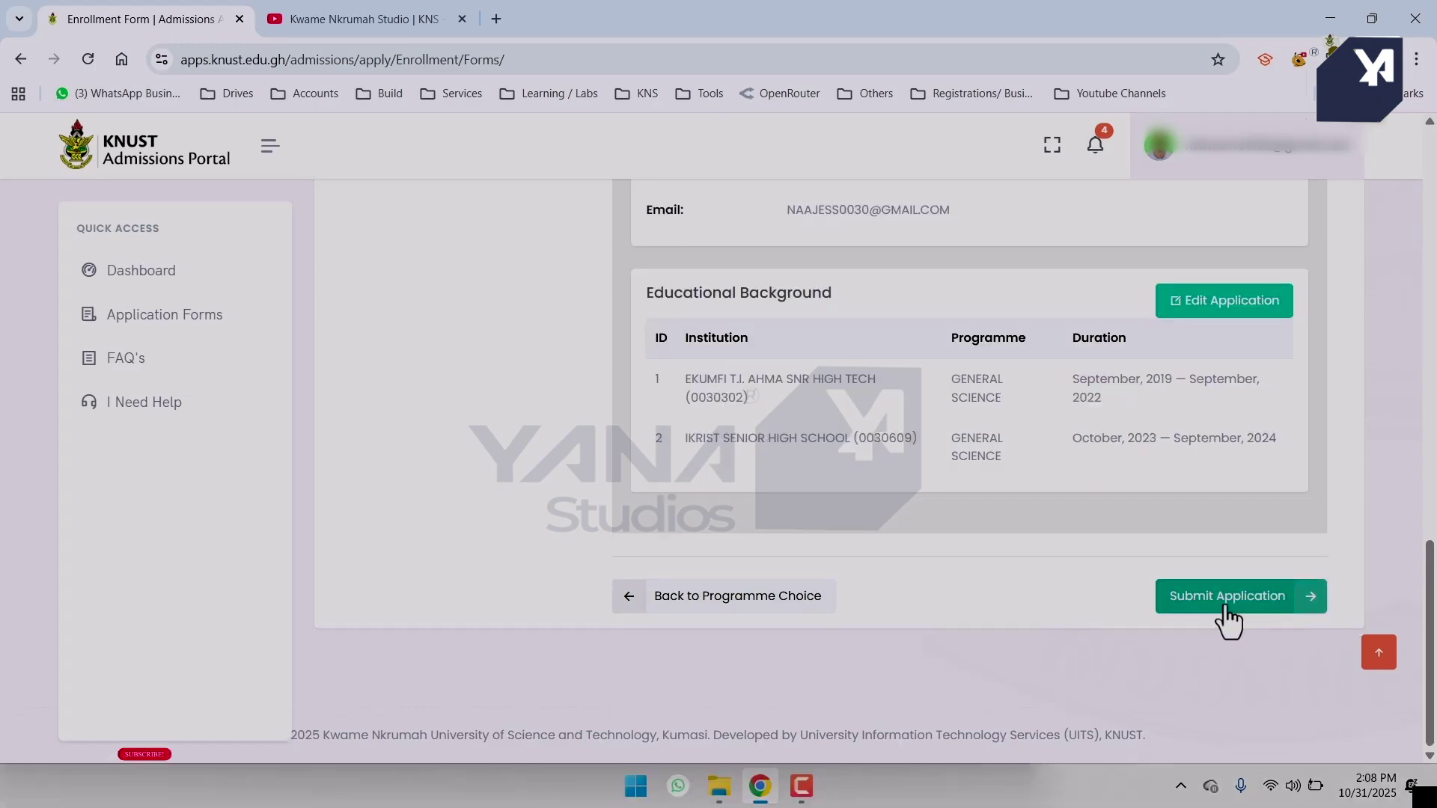
Submit the application and view the Application Completed page with Review/Edit and Print options.
click(1228, 608)
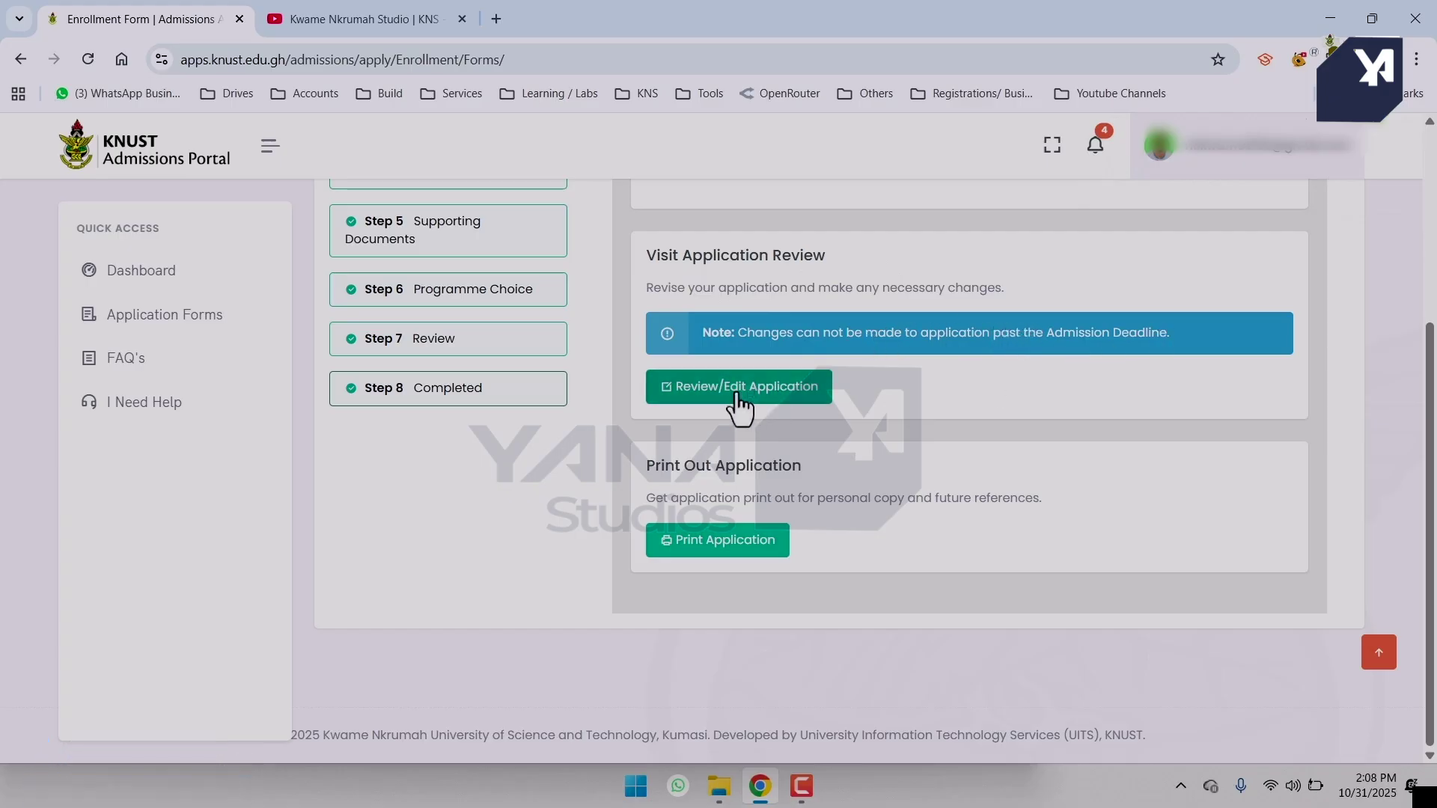
scroll(745, 550, up, 4)
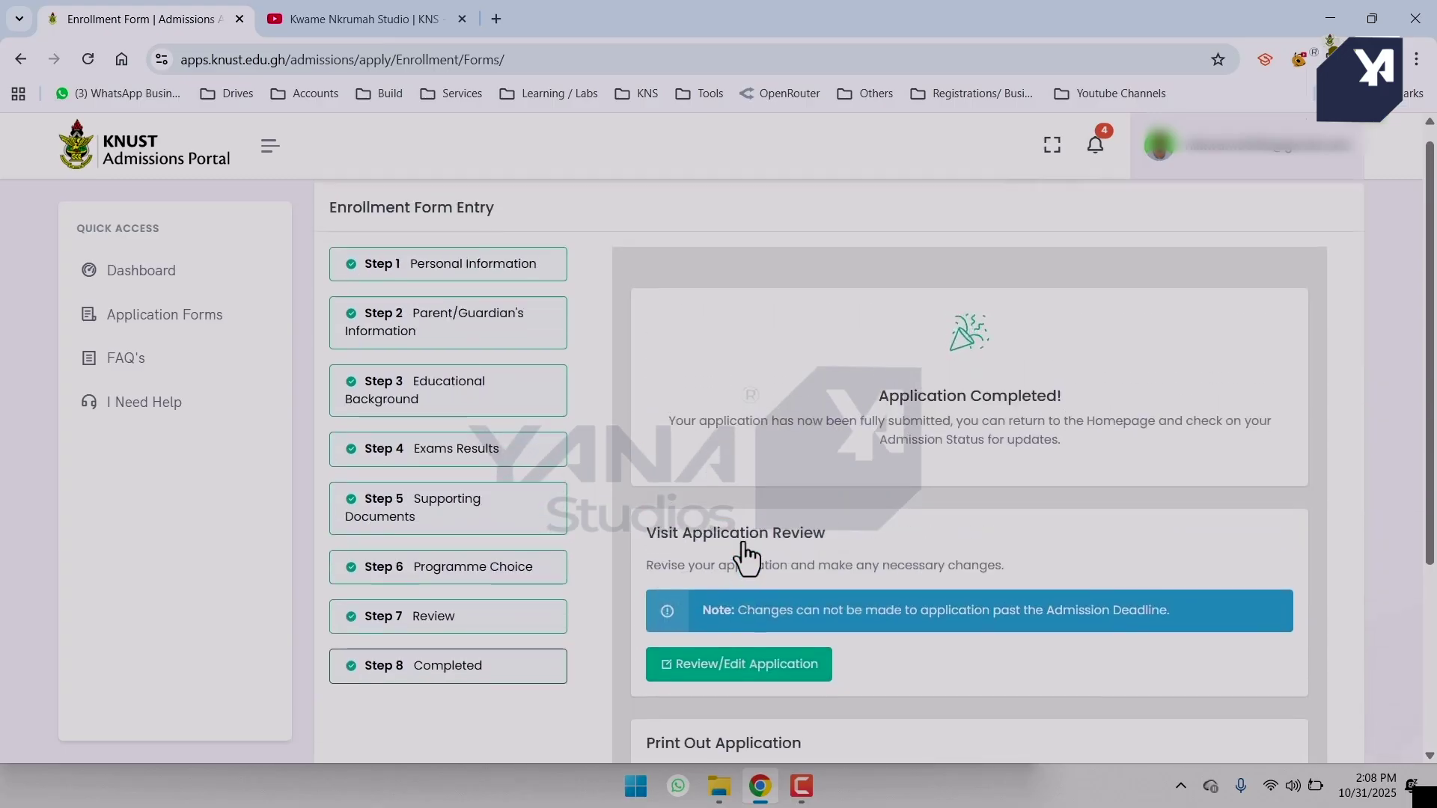
scroll(746, 557, down, 4)
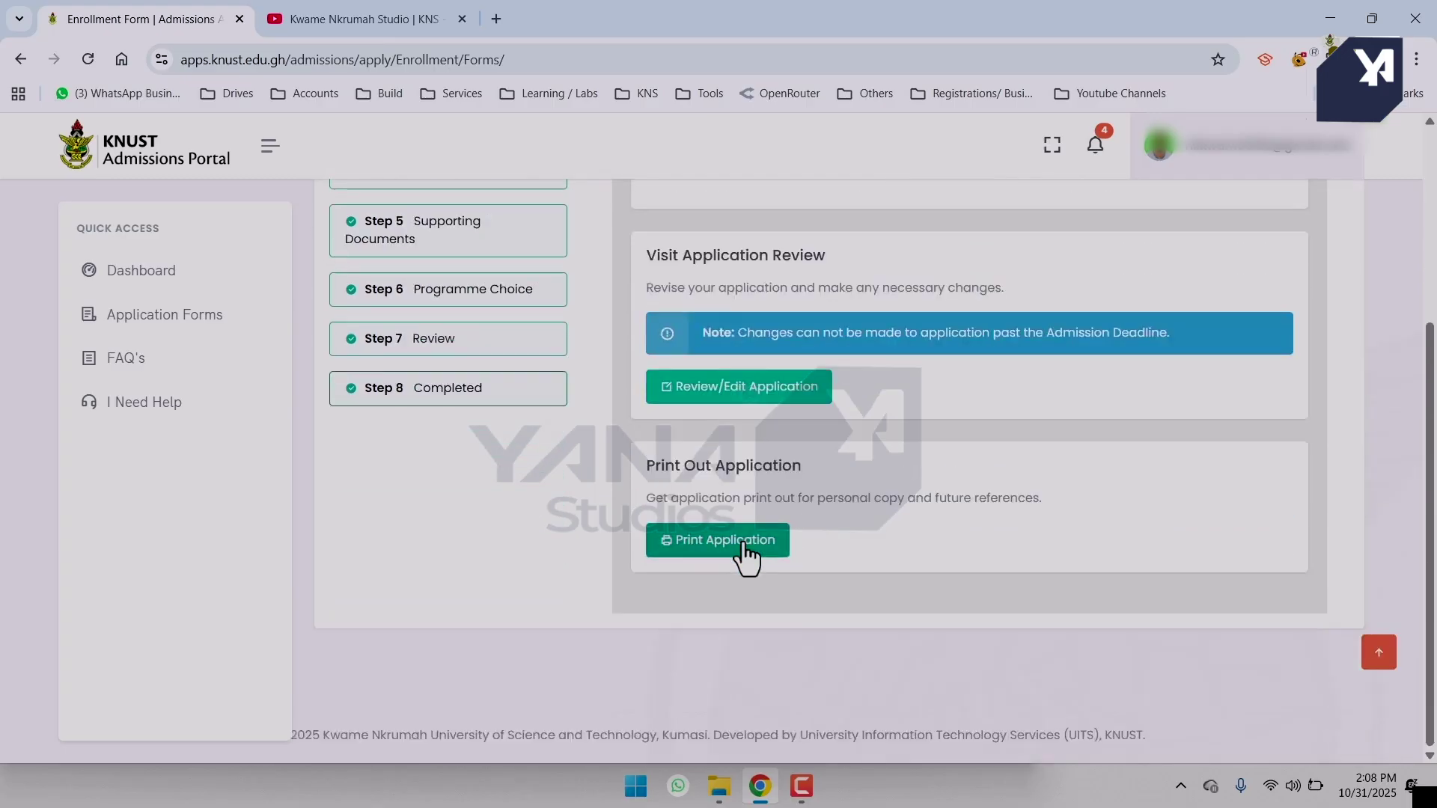